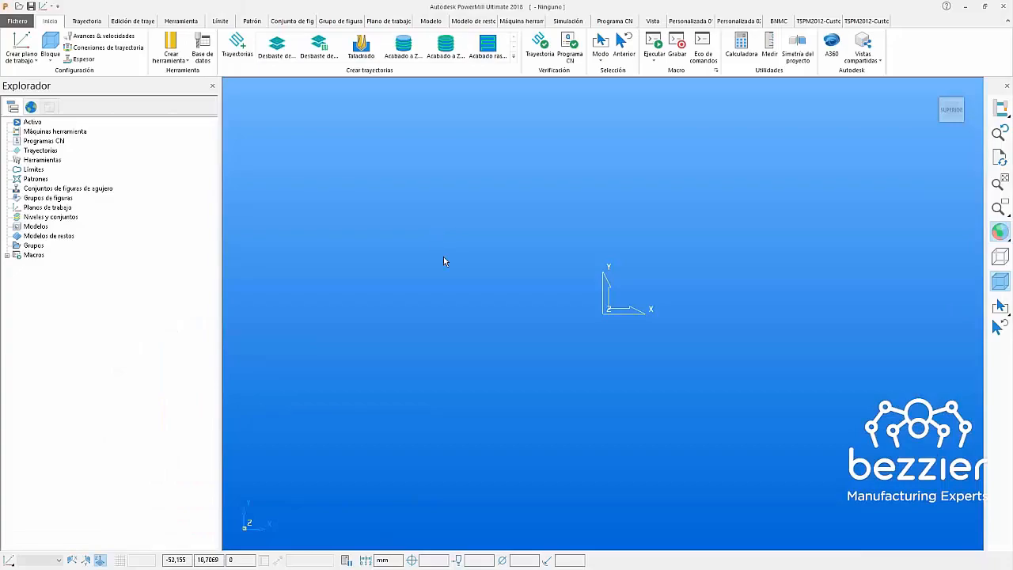
- Import the machine tool Fidia_K199_KRV.mtd from the General_MachineData folder
key("ctrl+1")
left_click(37, 131)
right_click(35, 135)
left_click(71, 158)
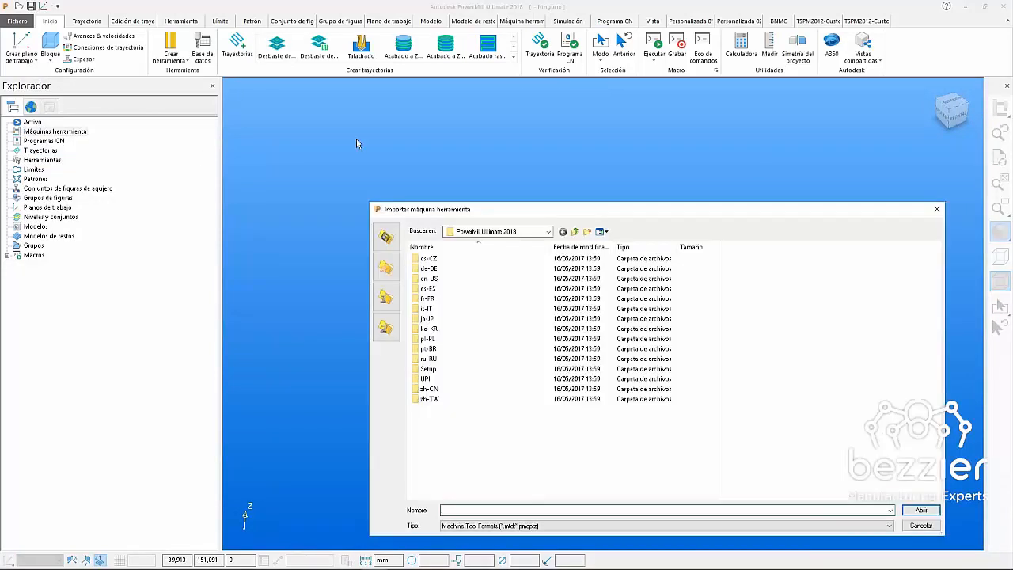
left_click(385, 327)
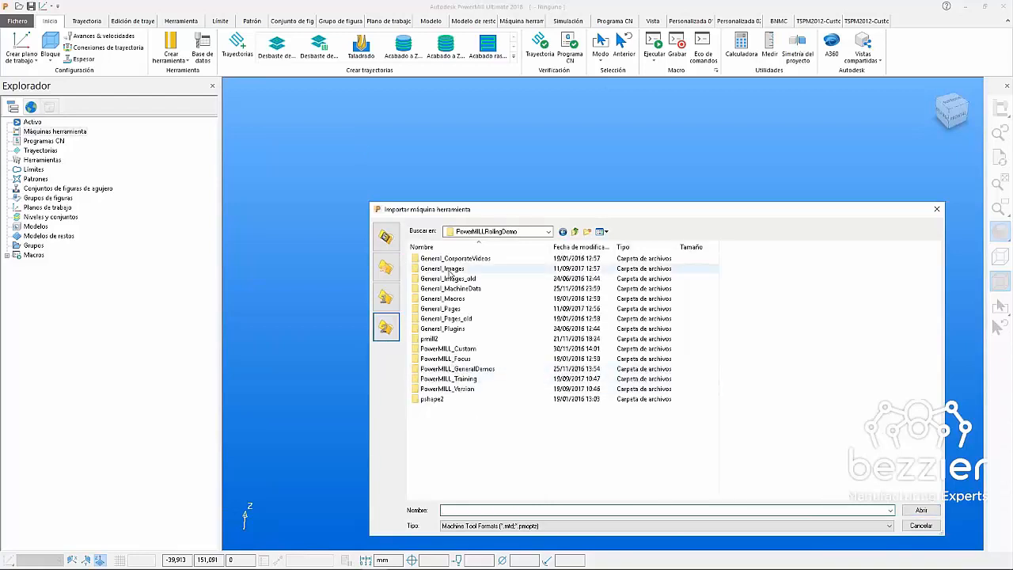
left_click(453, 289)
double_click(453, 289)
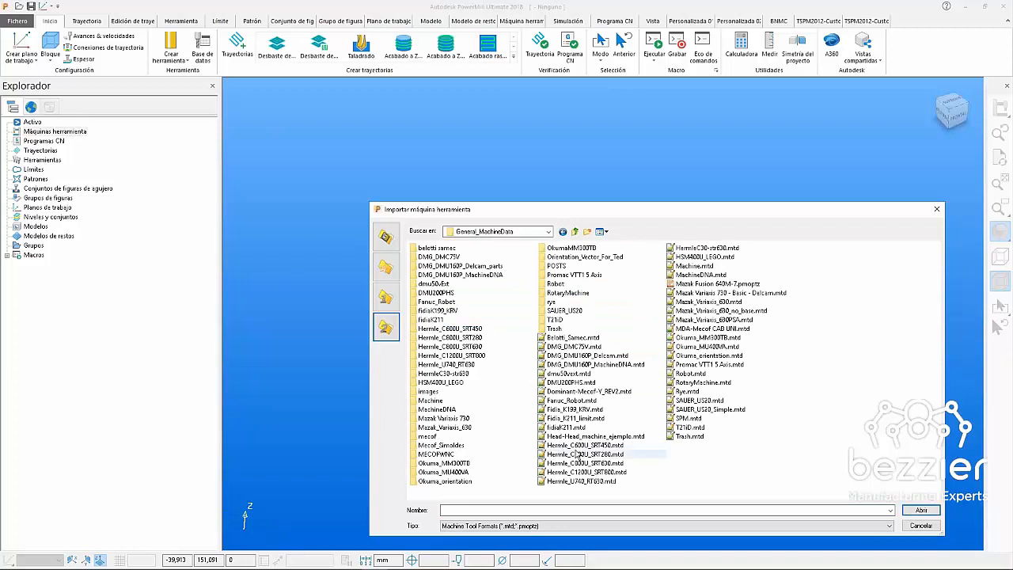
double_click(565, 410)
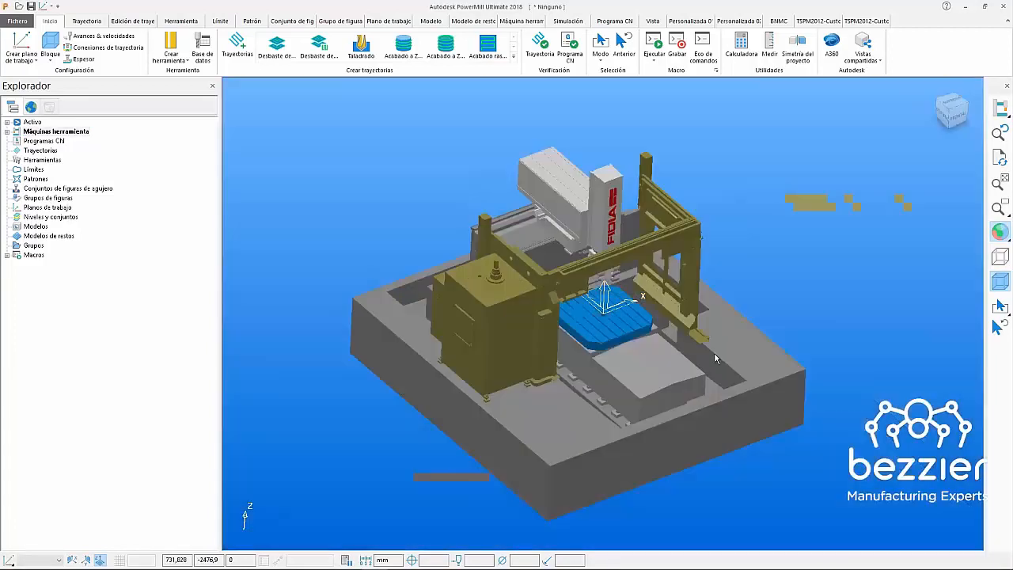
- Hide the coordinate axes around the Fidia machine
right_click(735, 308)
left_click(803, 379)
middle_click_drag(760, 393, 655, 343)
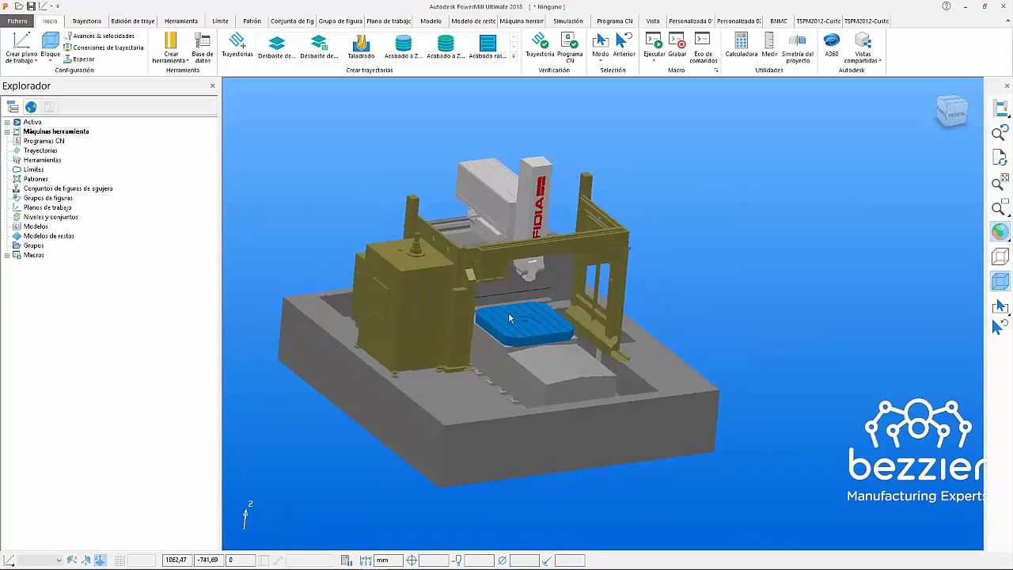
- Import a second machine tool, SAUER_US20.mtd, from the General_MachineData folder
left_click(8, 132)
right_click(41, 134)
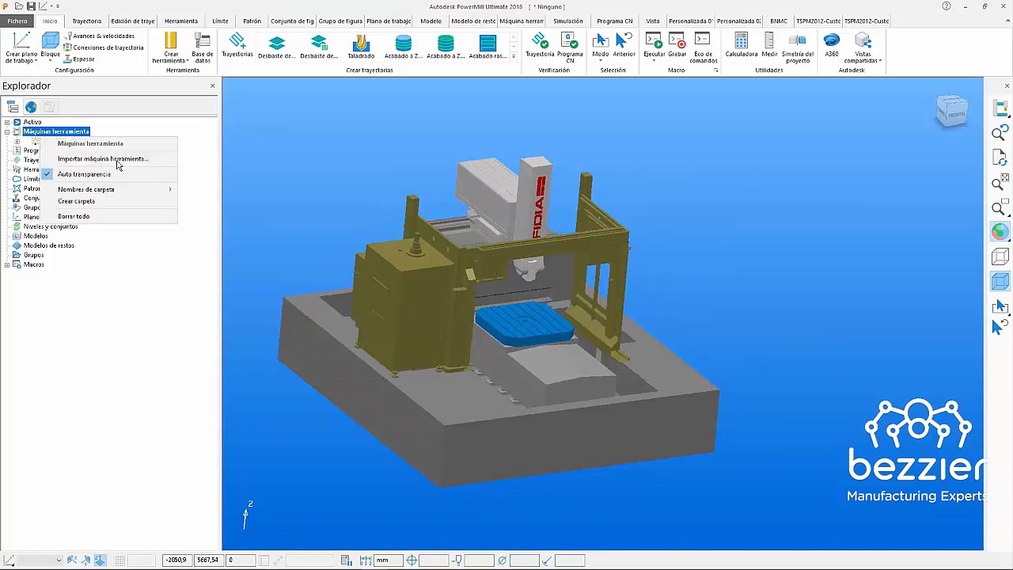
left_click(103, 159)
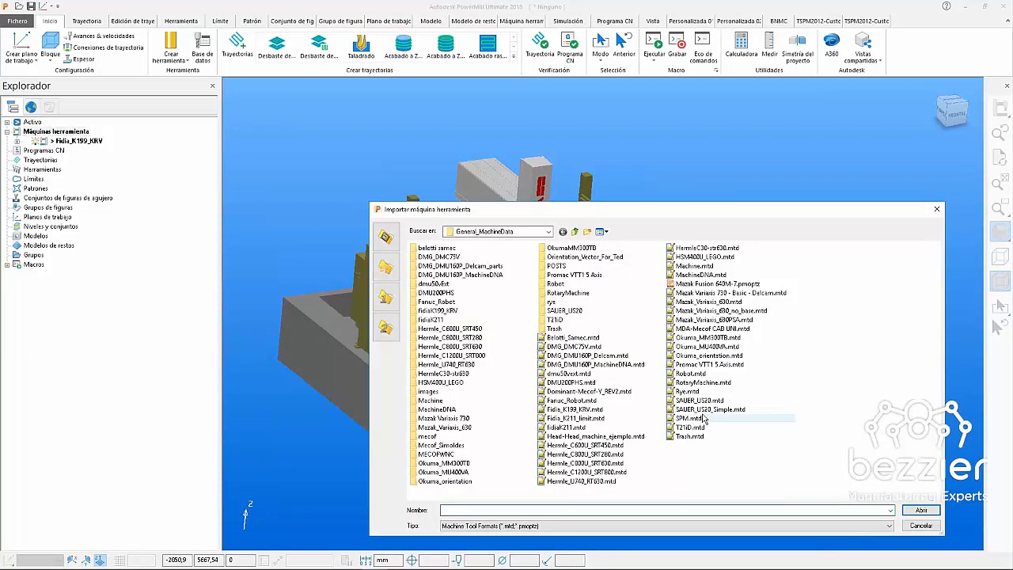
double_click(695, 400)
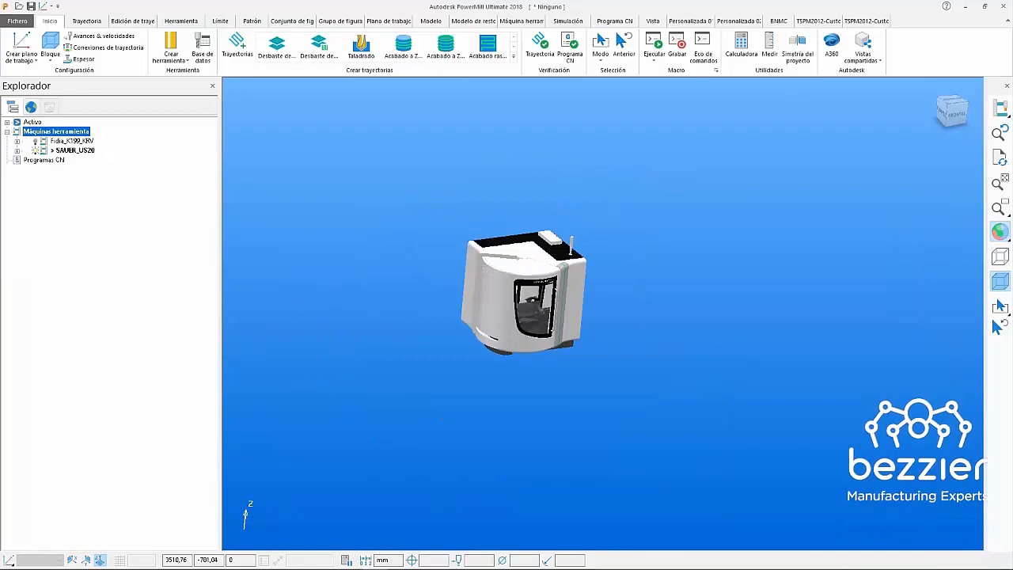
- Examine the Sauer machine, its model position setting and the rotary table inside the enclosure
middle_click_drag(595, 277, 522, 291)
scroll(513, 291, "up", 6)
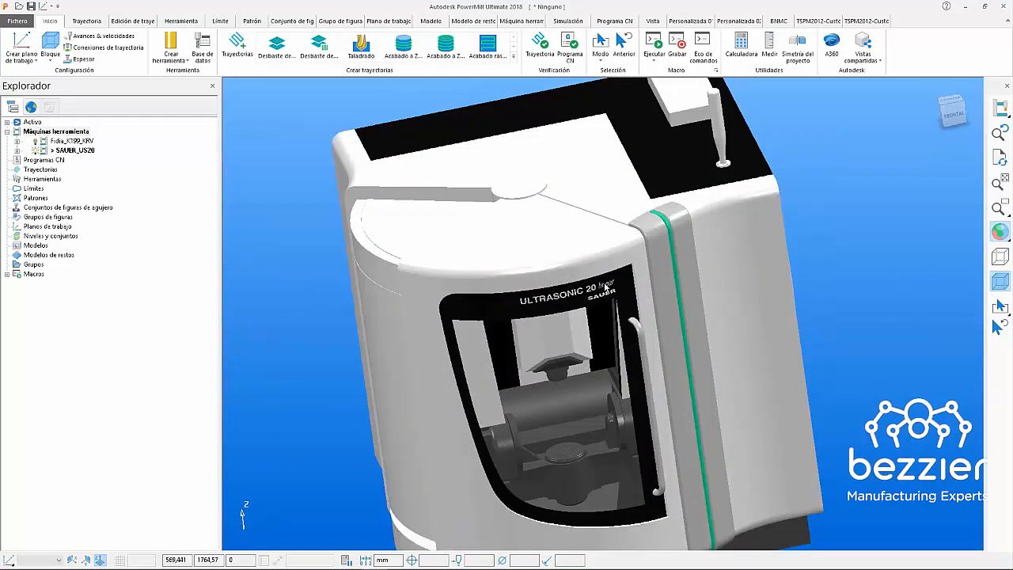
middle_click_drag(673, 375, 698, 287, "shift")
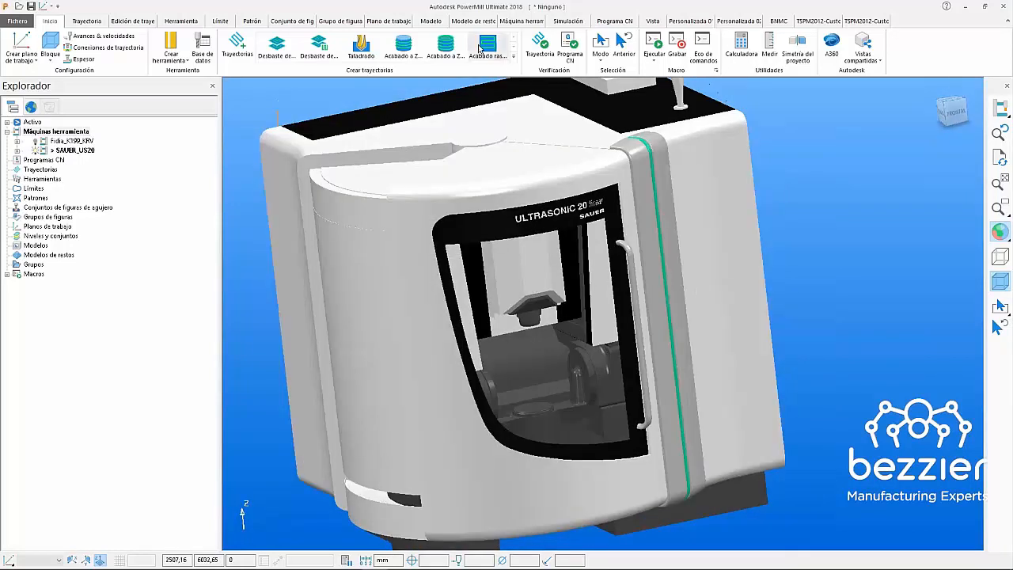
left_click(520, 22)
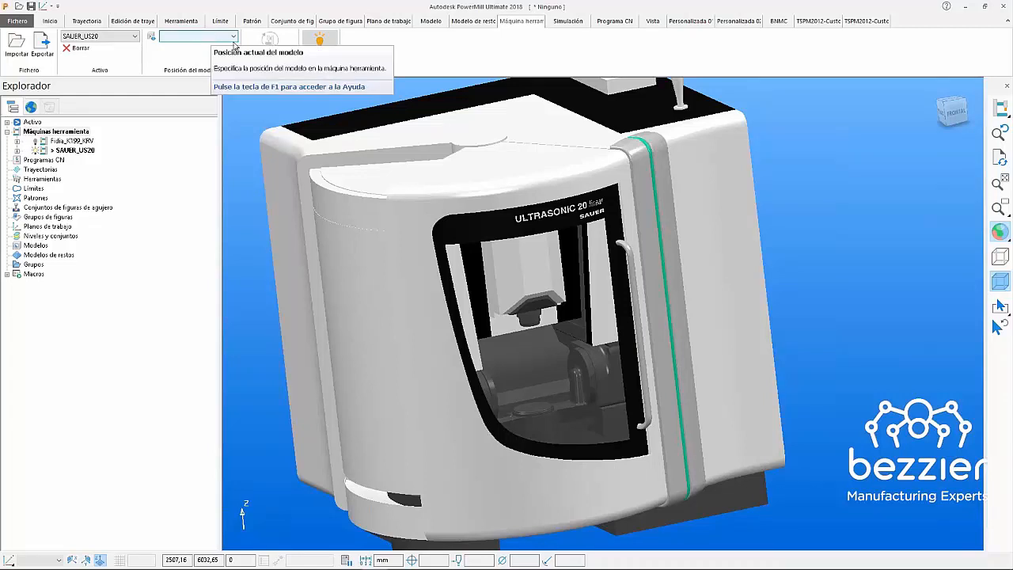
middle_click_drag(821, 148, 847, 179)
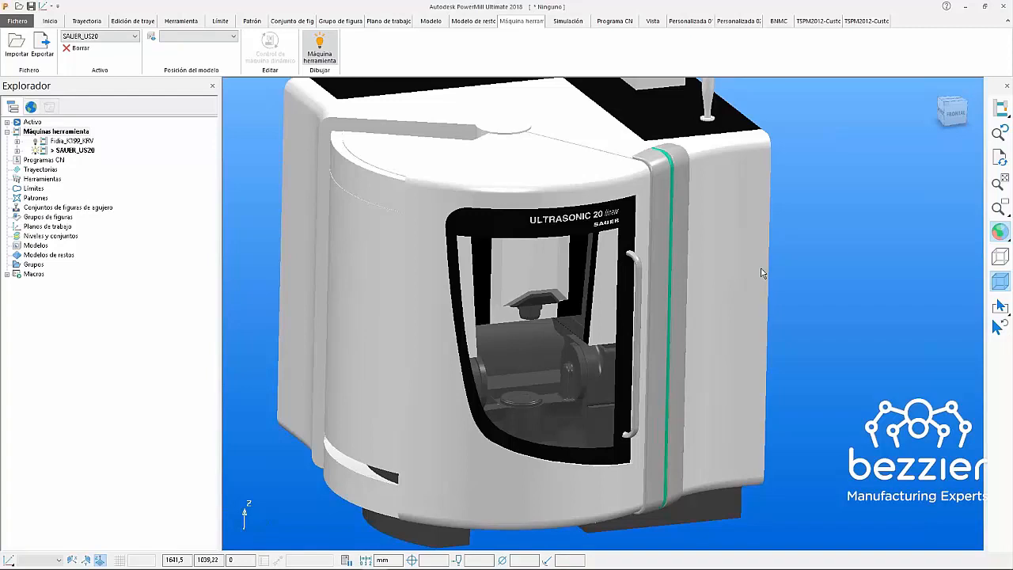
middle_click_drag(673, 333, 698, 266, "shift")
scroll(556, 340, "up", 8)
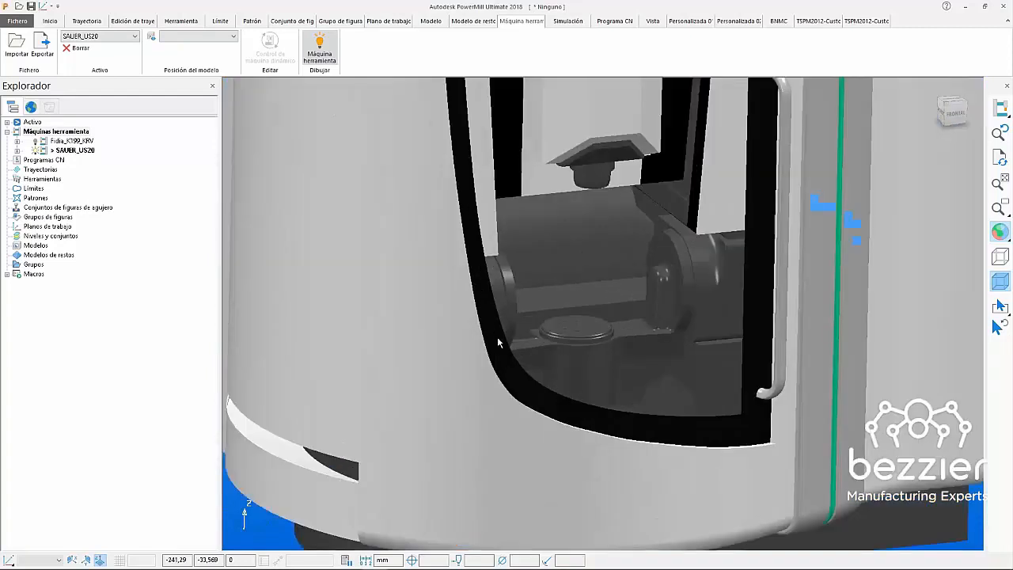
middle_click_drag(688, 317, 551, 341, "shift")
scroll(551, 342, "up", 2)
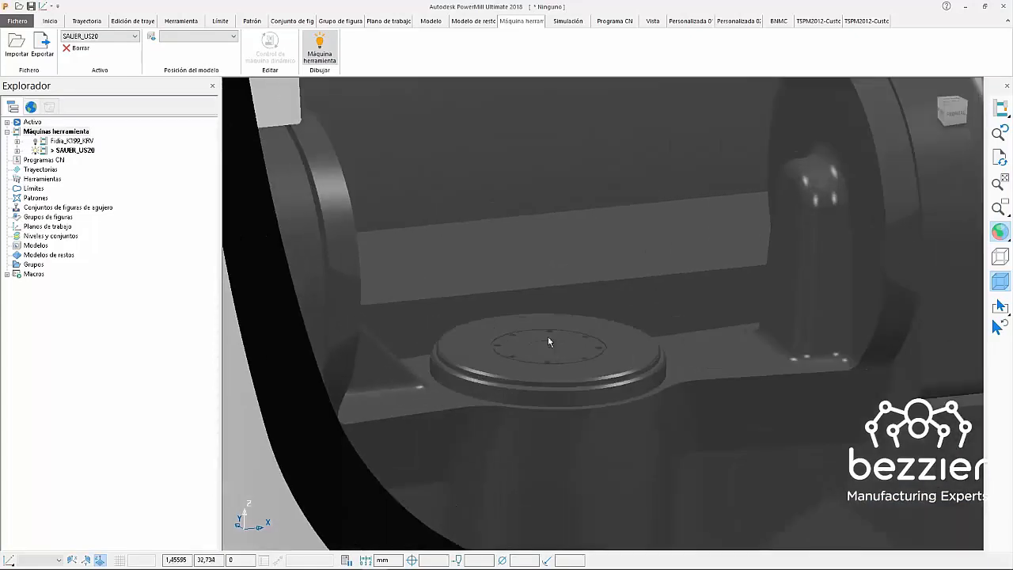
scroll(553, 340, "down", 5)
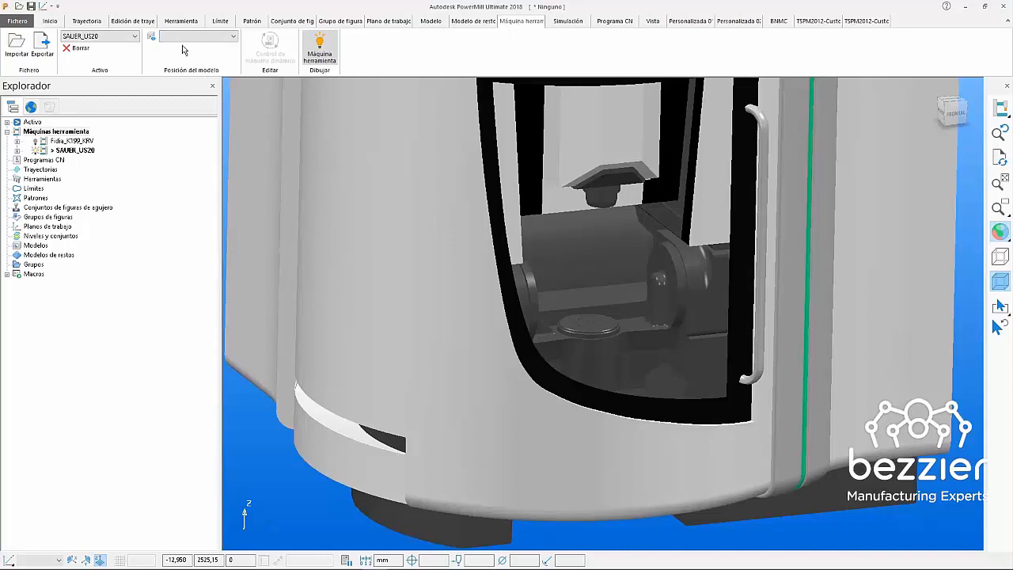
scroll(489, 172, "down", 2)
scroll(488, 172, "down", 2)
- Display the global axes and inspect the origin on the Sauer machine's rotary table
right_click(898, 212)
left_click(901, 274)
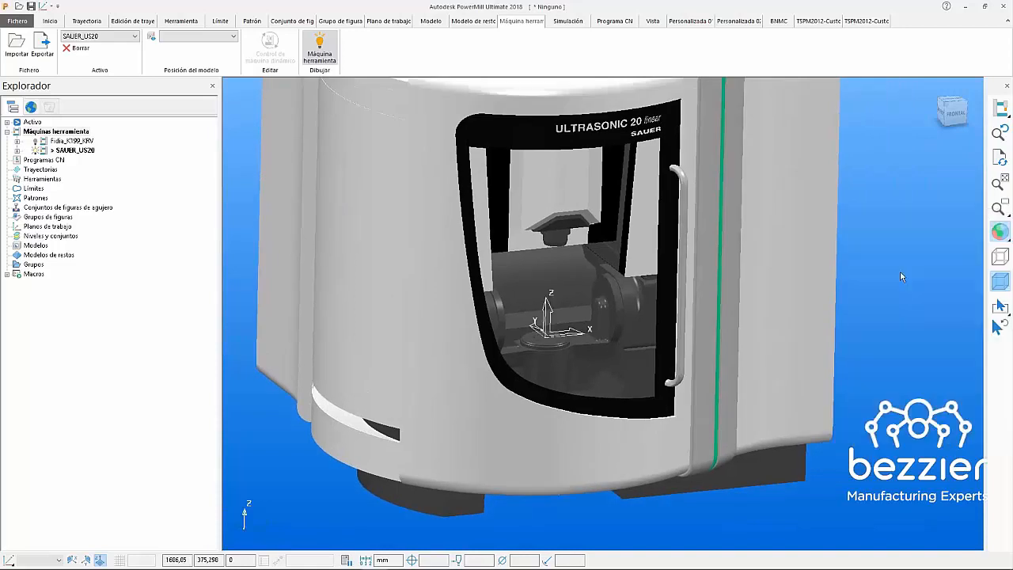
scroll(519, 330, "up", 5)
scroll(644, 365, "down", 5)
- Deactivate the SAUER_US20 machine and activate Fidia_K199_KRV to inspect the origin on its table
double_click(52, 150)
double_click(48, 142)
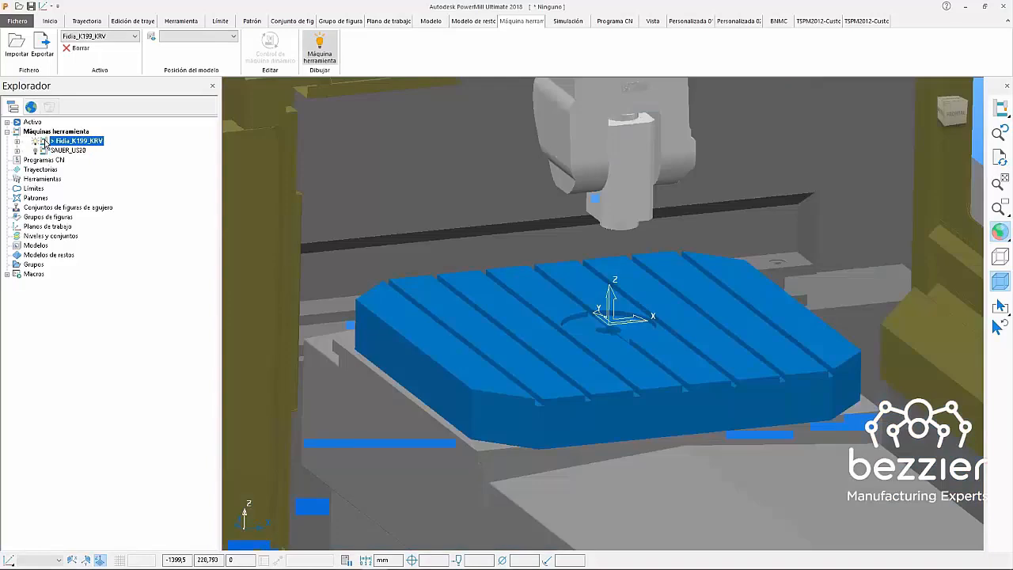
middle_click_drag(624, 253, 719, 301)
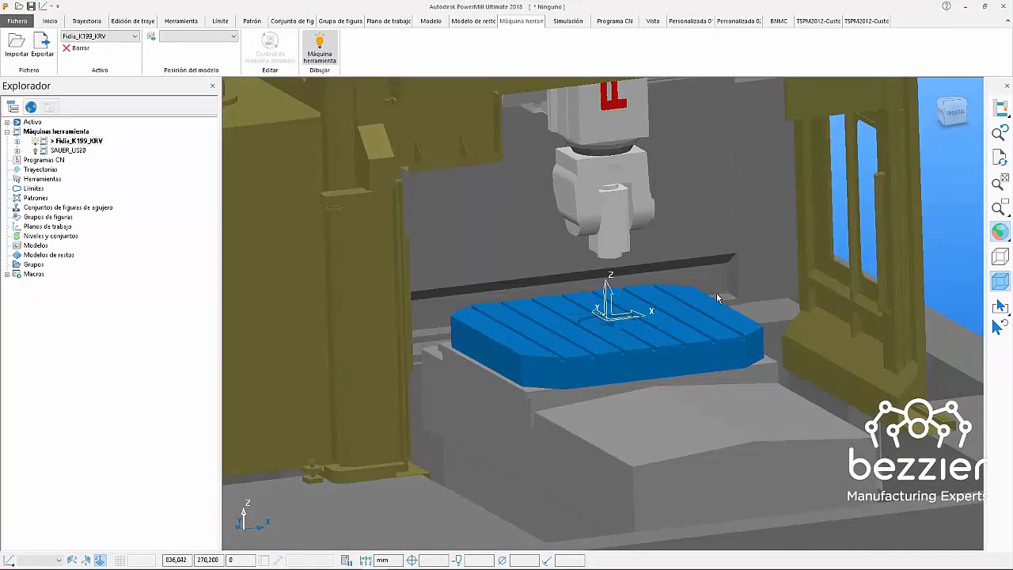
scroll(689, 285, "down", 3)
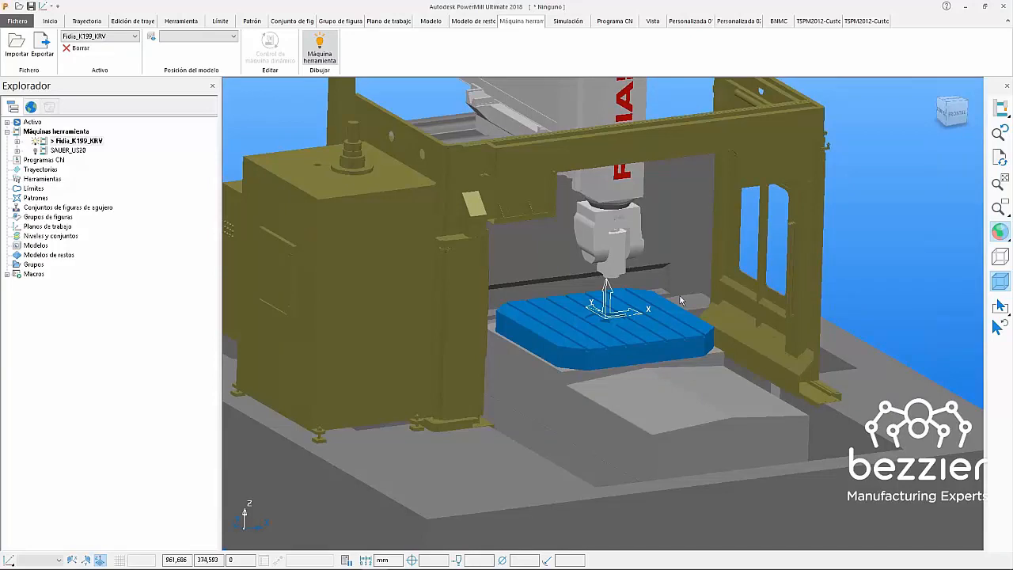
- Open the Dynamic Machine Control Improvements demo project, PowerMill_2018_DMC_In_Region, from the PowerMill 2018 demonstrations page
left_click(30, 107)
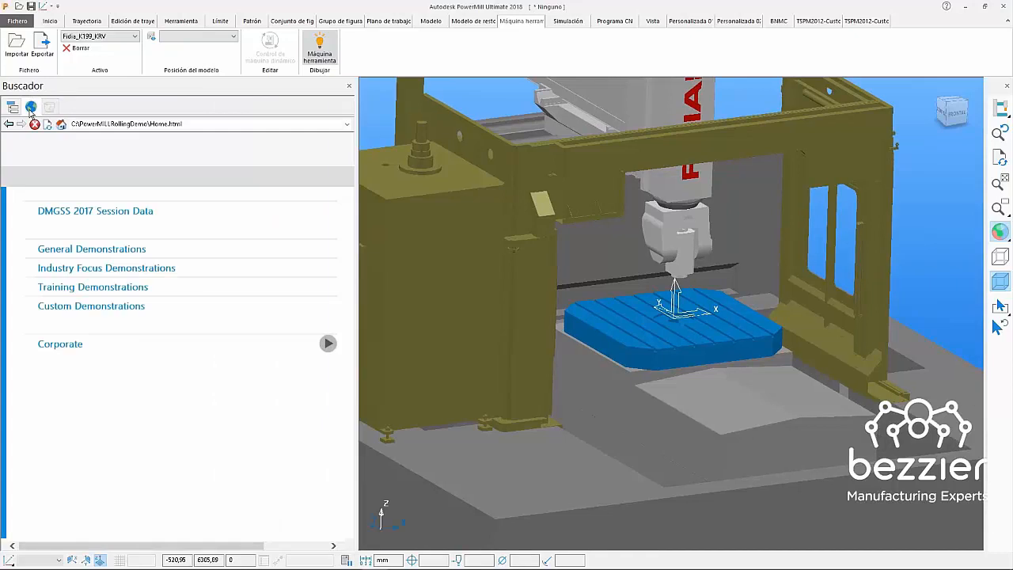
left_click(87, 249)
left_click(98, 270)
scroll(98, 270, "down", 5)
scroll(304, 321, "down", 10)
scroll(303, 320, "up", 5)
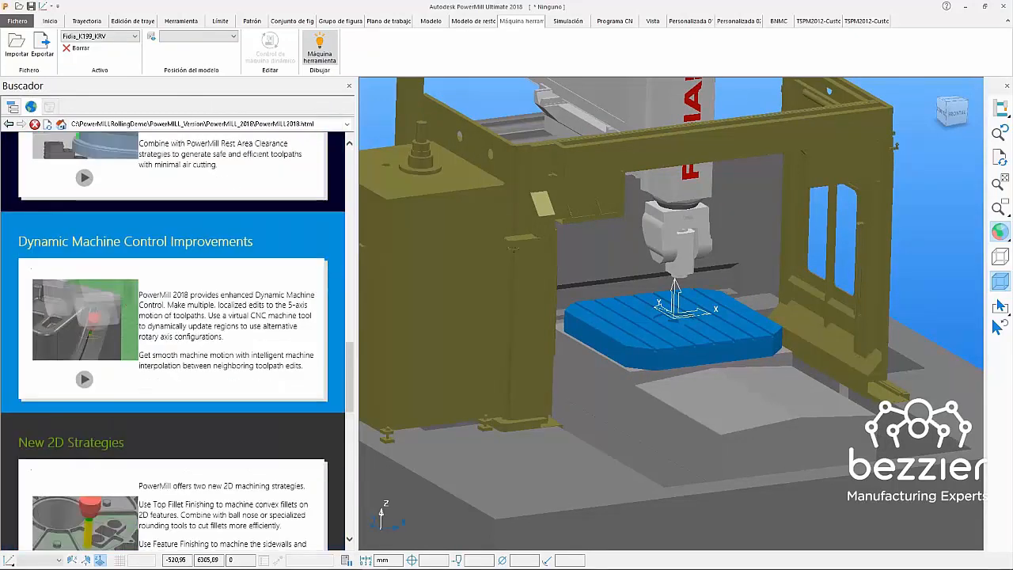
left_click(303, 321)
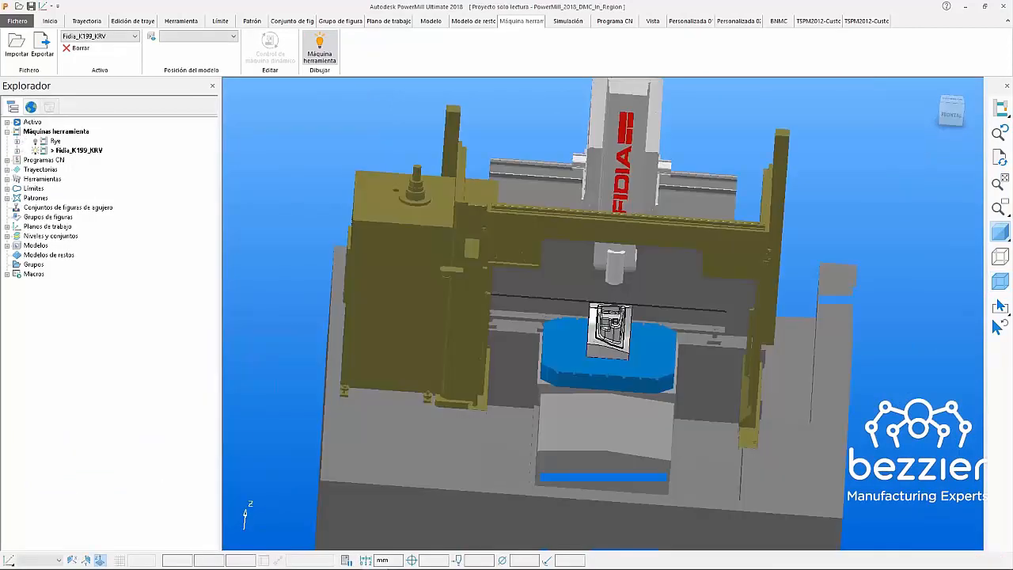
- Inspect the part on the machine table and deactivate the Fidia_K199_KRV machine tool
scroll(654, 364, "down", 3)
middle_click_drag(654, 363, 657, 342)
scroll(657, 342, "up", 7)
middle_click_drag(607, 298, 608, 312)
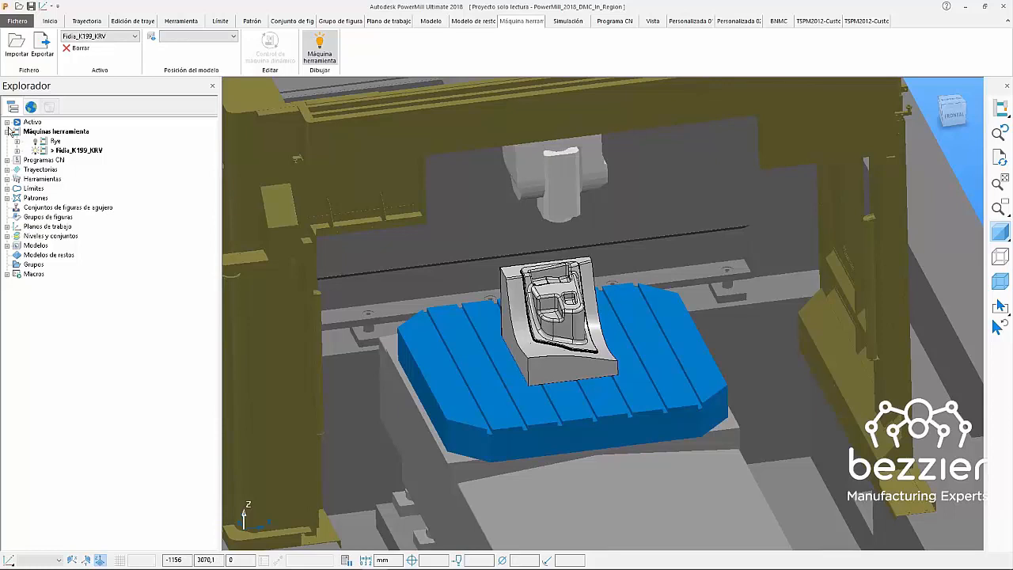
left_click(43, 151)
middle_click_drag(365, 290, 594, 323)
- Draw everything in the view, undraw it all and redisplay only the part model
right_click(715, 265)
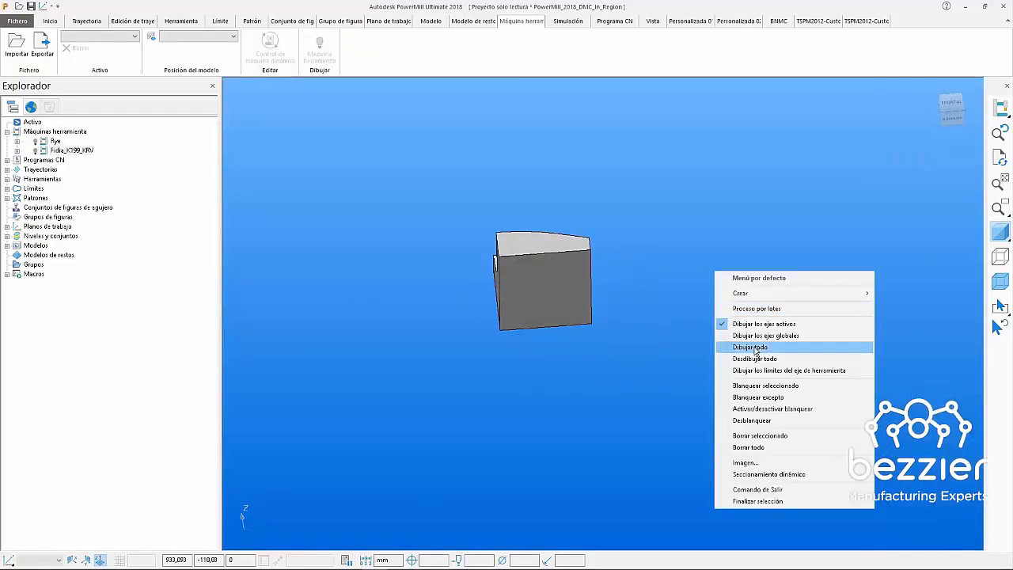
left_click(757, 343)
right_click(707, 288)
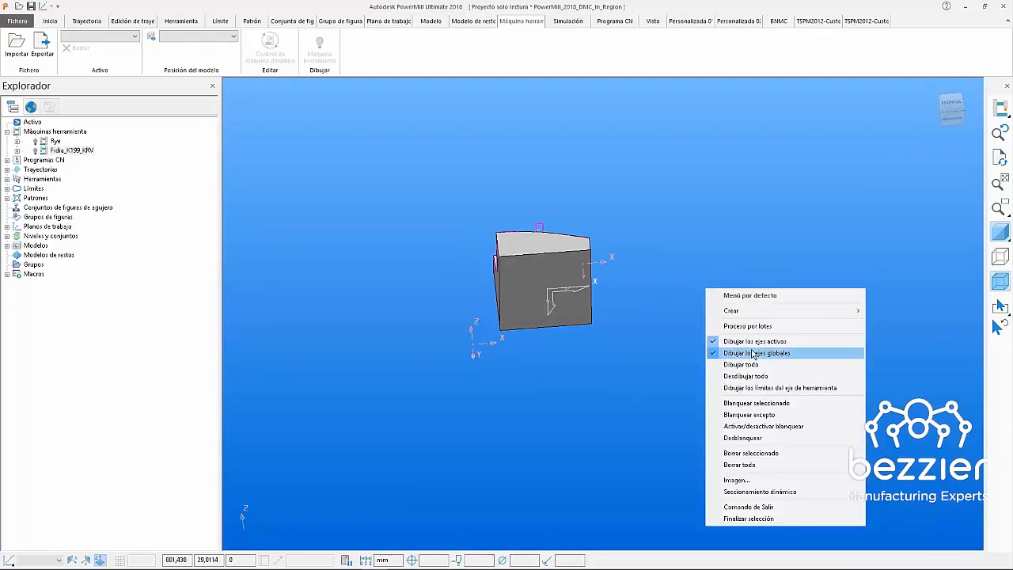
left_click(743, 377)
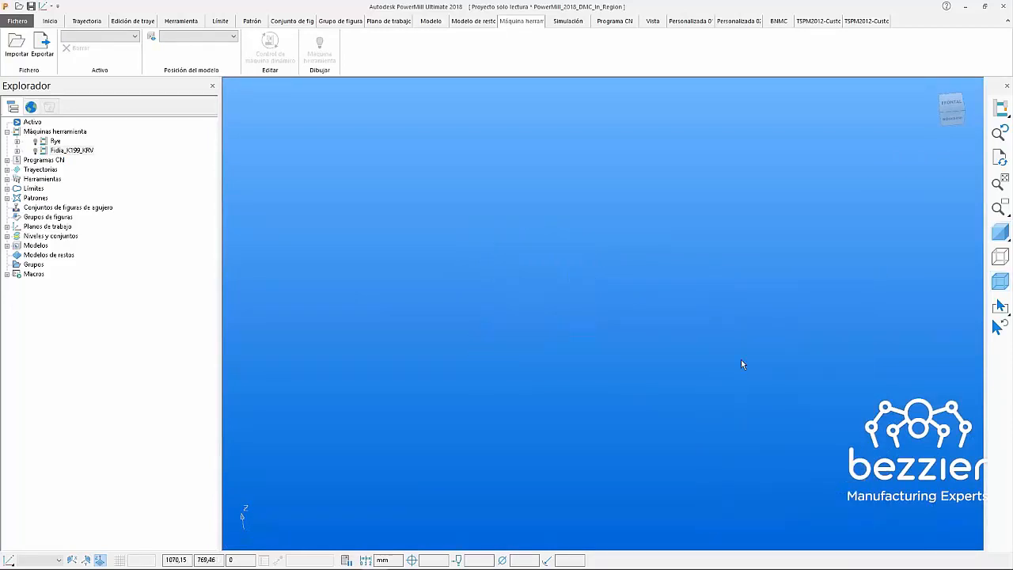
right_click(712, 293)
left_click(763, 363)
middle_click_drag(763, 364, 693, 297)
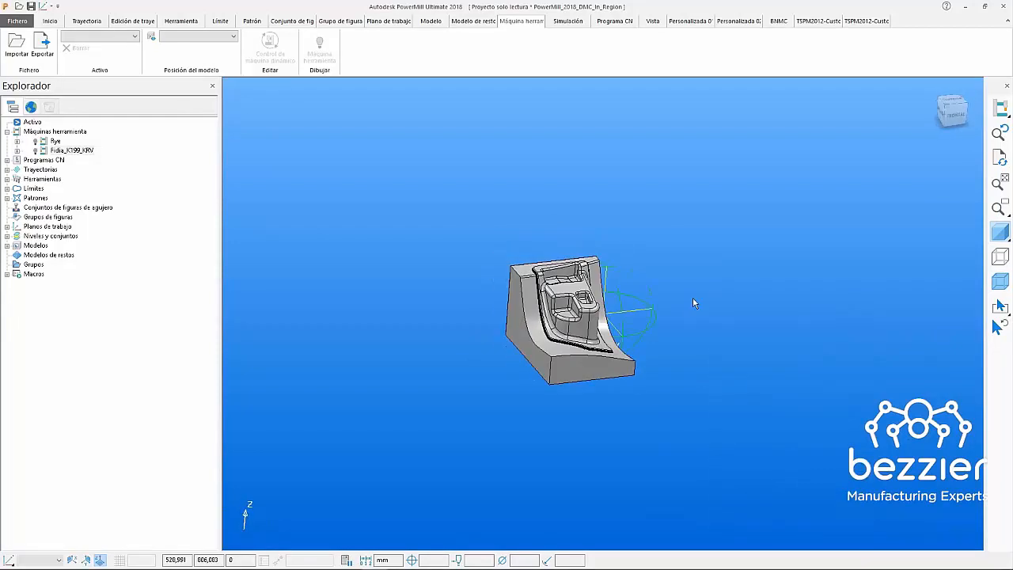
- Create a new workplane and move its origin to the front corner of the part
right_click(50, 228)
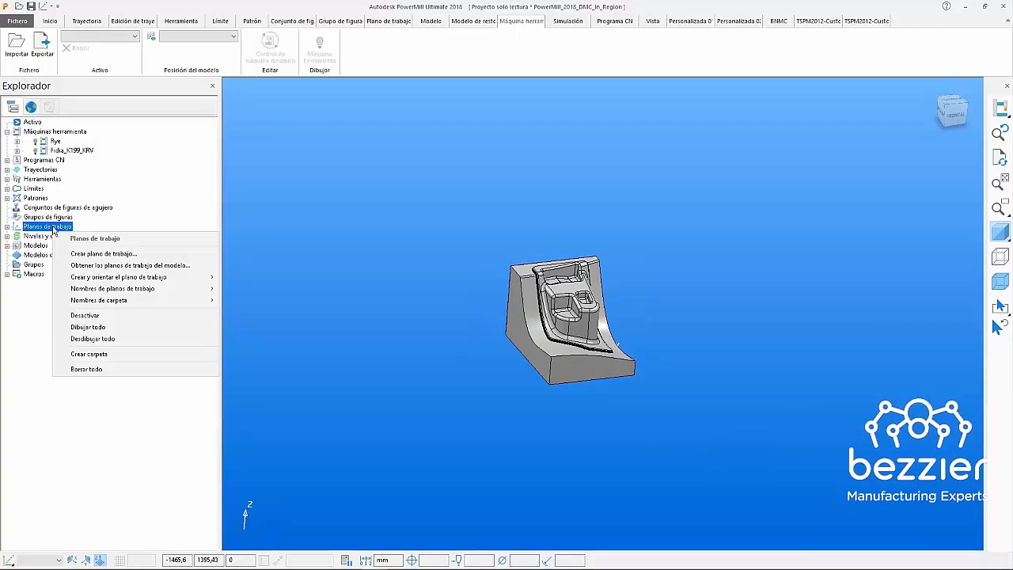
left_click(103, 254)
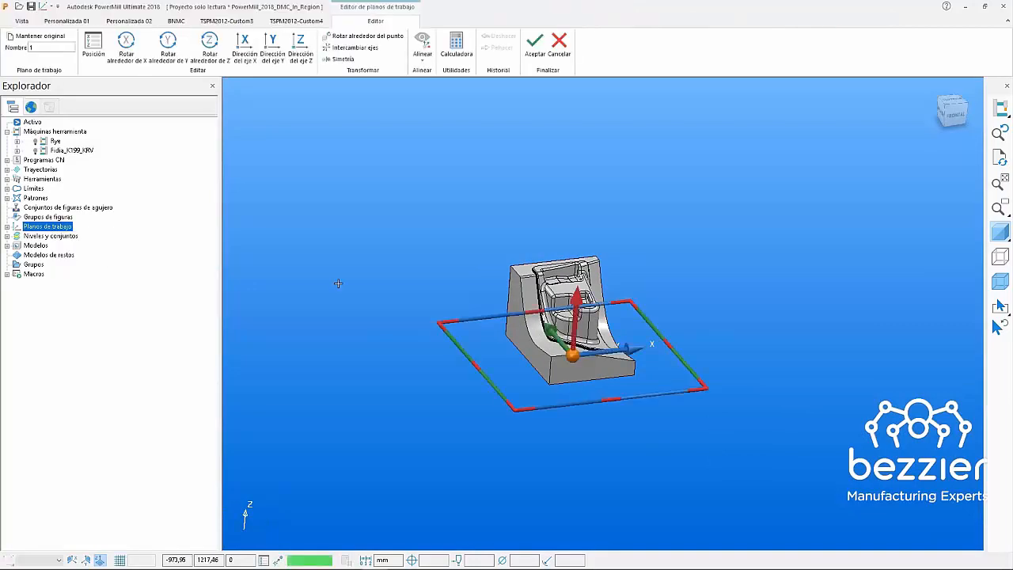
left_click_drag(571, 356, 634, 375)
- Set the new workplane's absolute position to X 250, Y -100, Z 0 and accept the workplane
left_click(93, 46)
left_click_drag(237, 218, 276, 215)
left_click(308, 252)
left_click(306, 261)
left_click_drag(298, 296, 182, 298)
type("250")
key("Tab")
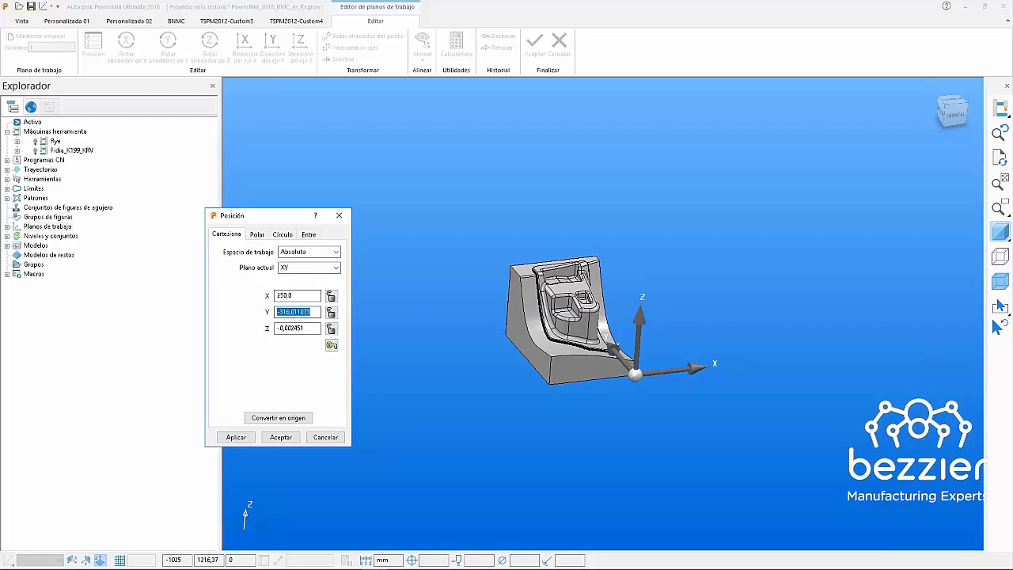
type("-100")
key("Tab")
type("0")
key("Tab")
left_click(236, 437)
left_click(536, 43)
- Activate the Fidia_K199_KRV machine and set workplane 1 as the model position on its table
double_click(41, 151)
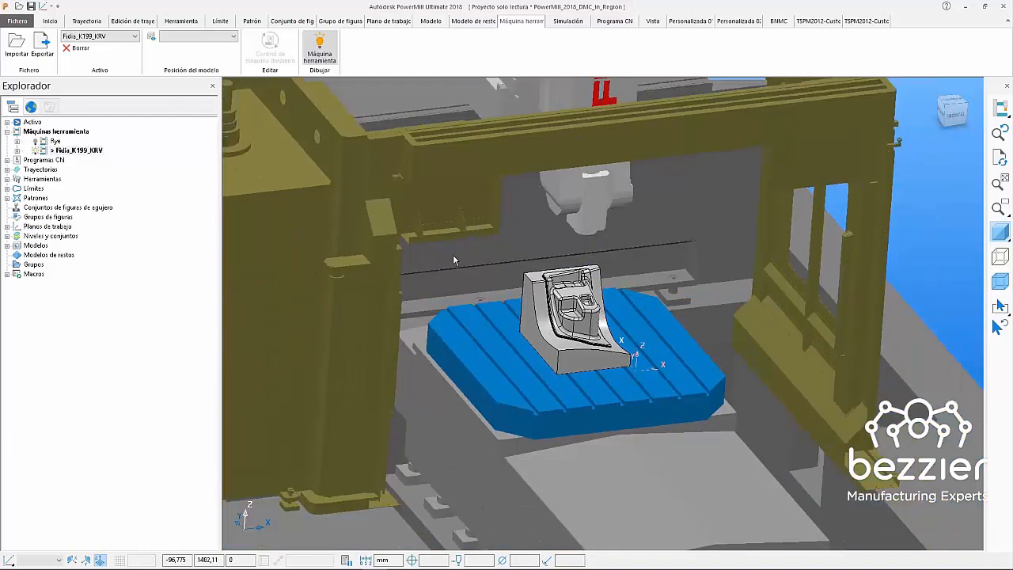
left_click(190, 39)
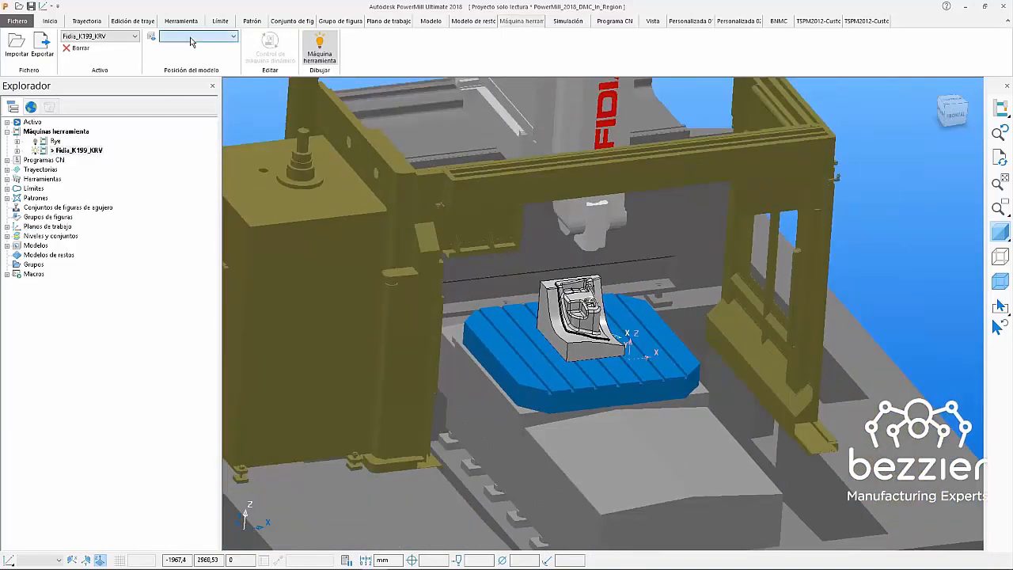
left_click(183, 78)
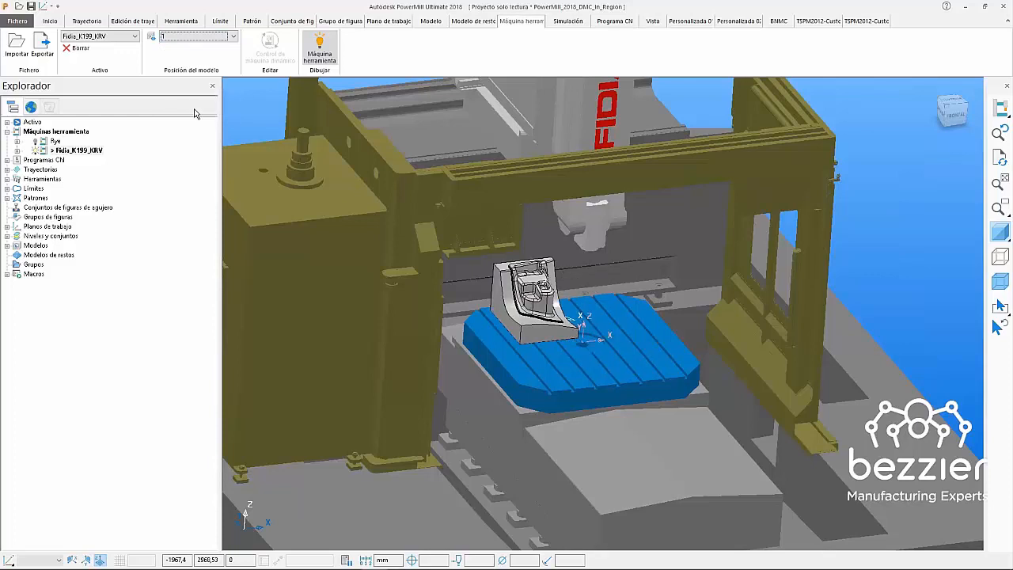
scroll(630, 349, "up", 3)
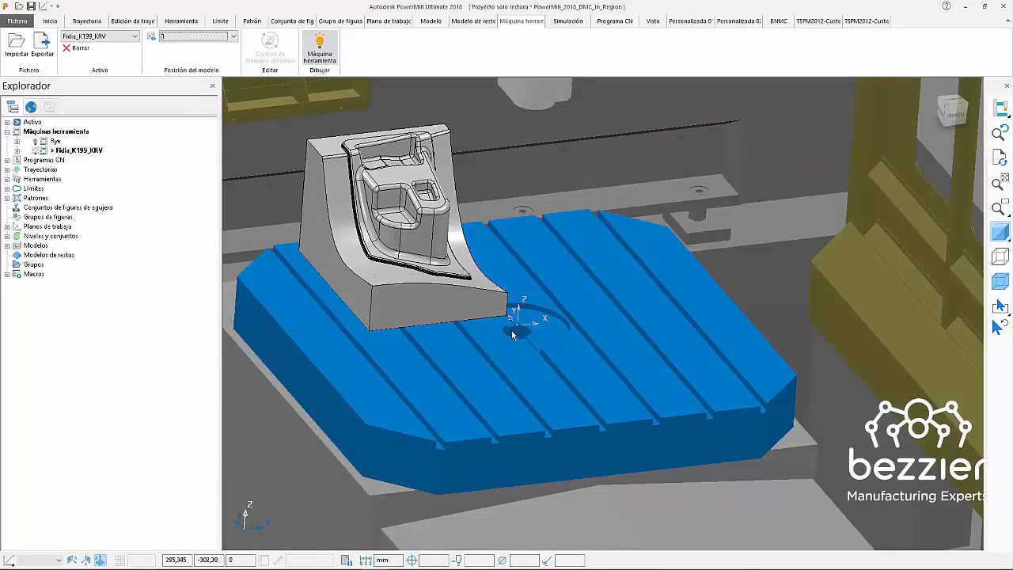
- Try the Simulacion_2 and Simulacion_3 workplanes as the model position on the Fidia_K199_KRV table
left_click(7, 226)
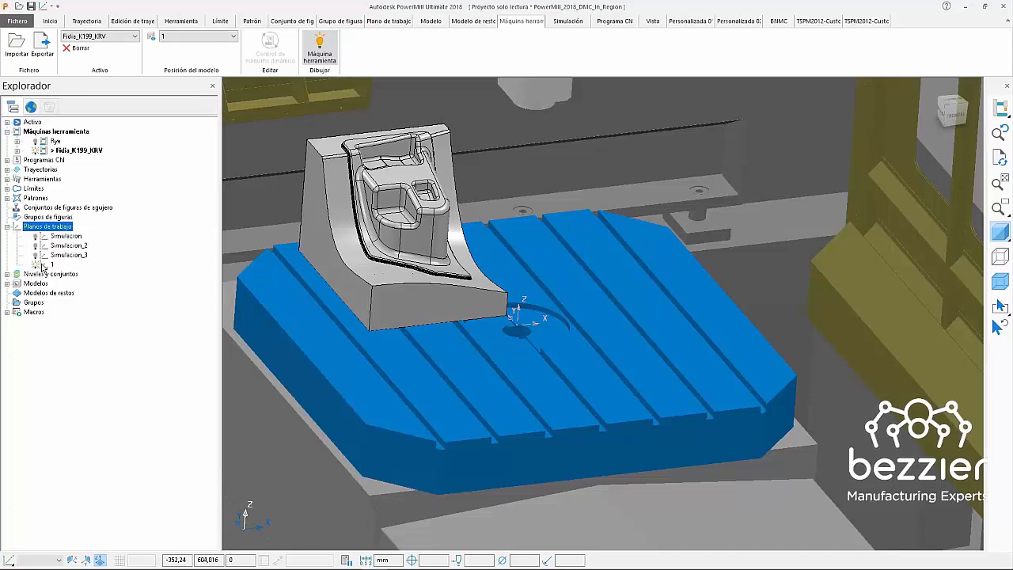
scroll(533, 314, "down", 4)
middle_click_drag(562, 306, 518, 311)
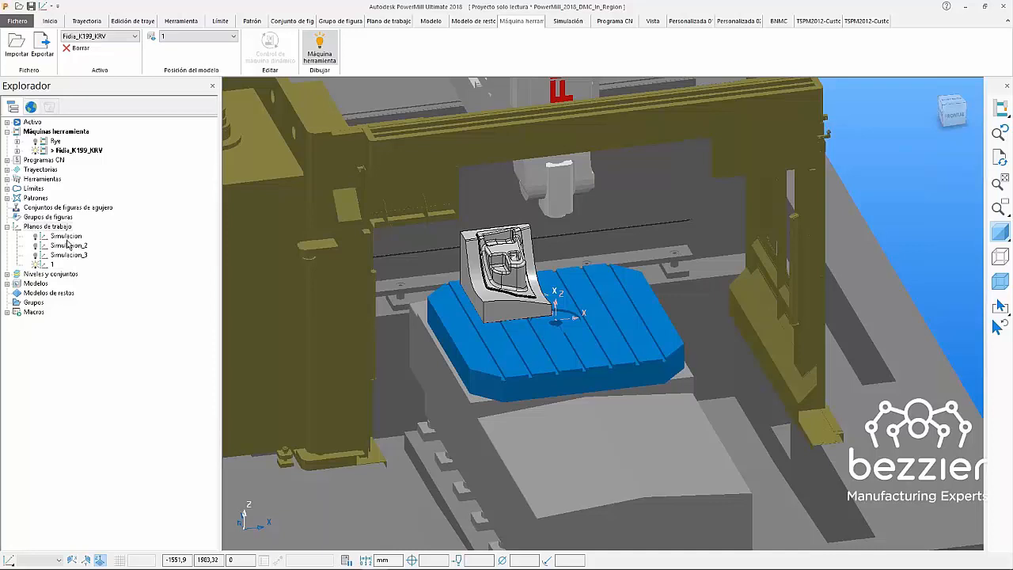
left_click(197, 36)
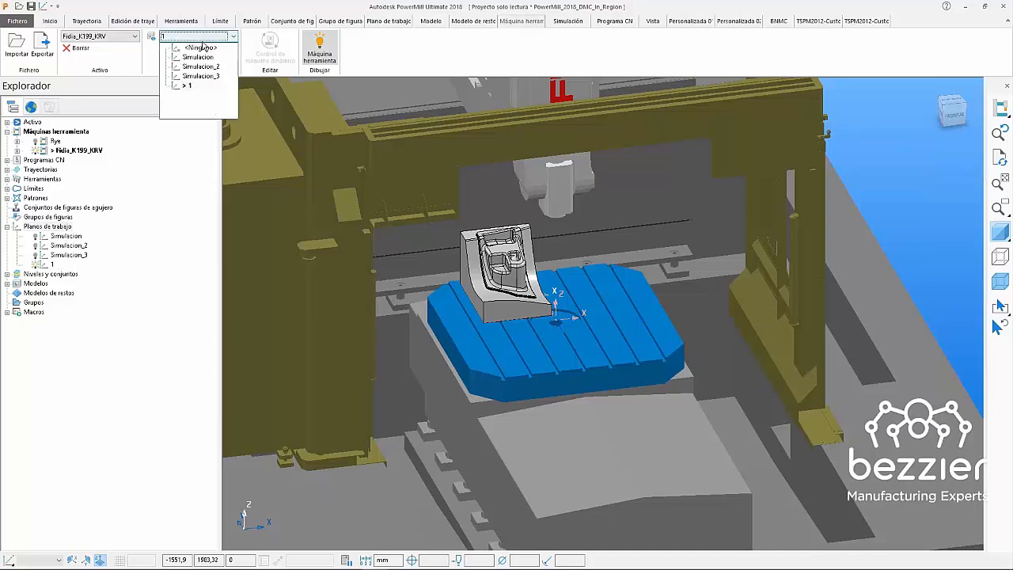
left_click(197, 47)
left_click(191, 36)
left_click(190, 70)
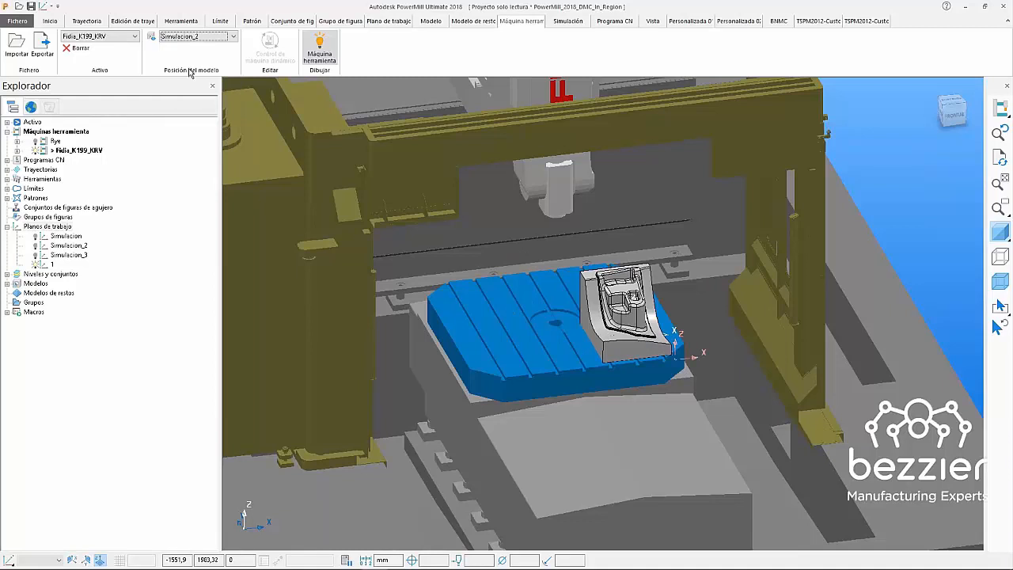
left_click(194, 36)
left_click(191, 79)
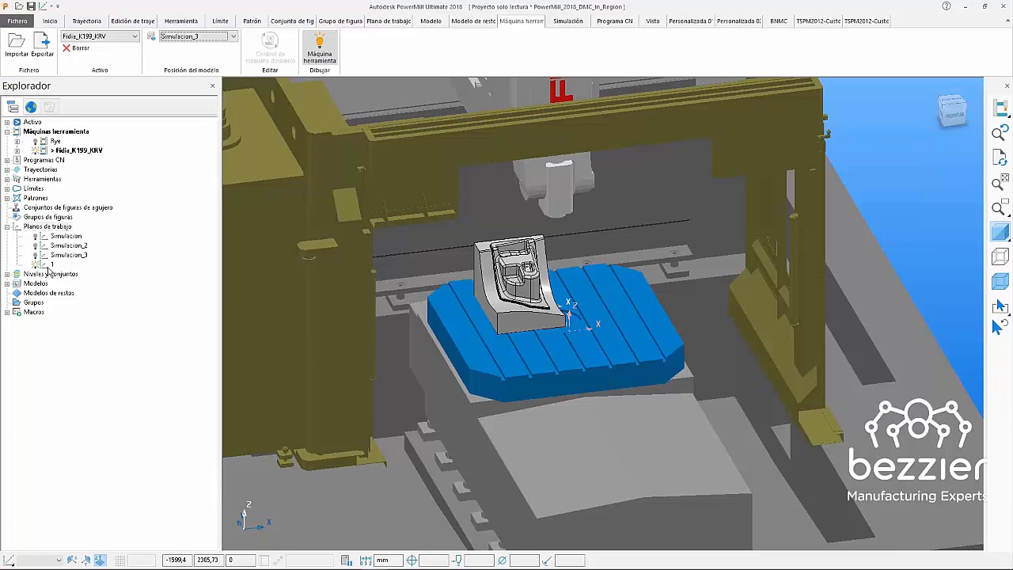
- Delete workplane 1 and set the Simulacion workplane as the model position
left_click(48, 265)
right_click(47, 266)
left_click(91, 467)
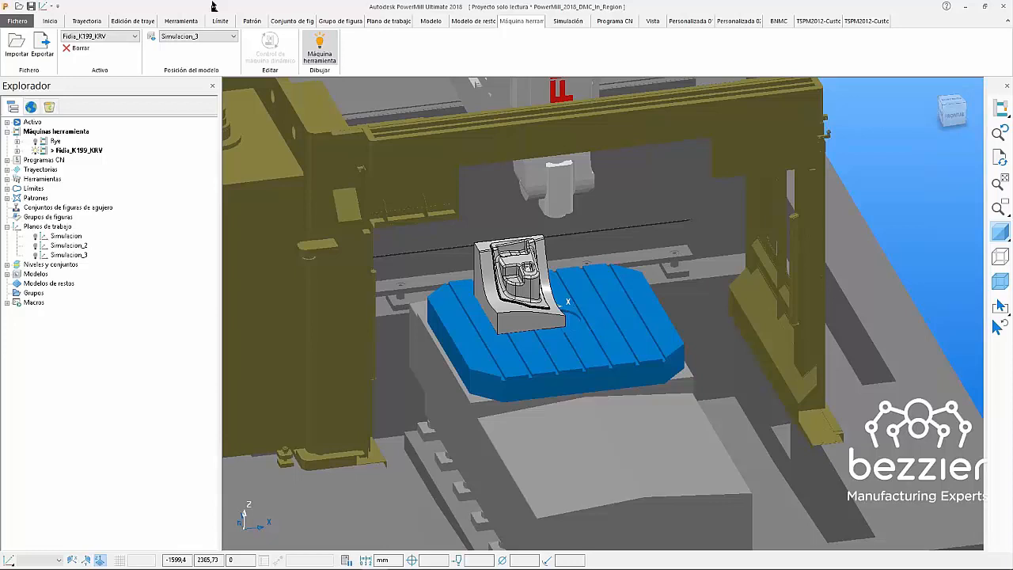
left_click(199, 37)
left_click(198, 57)
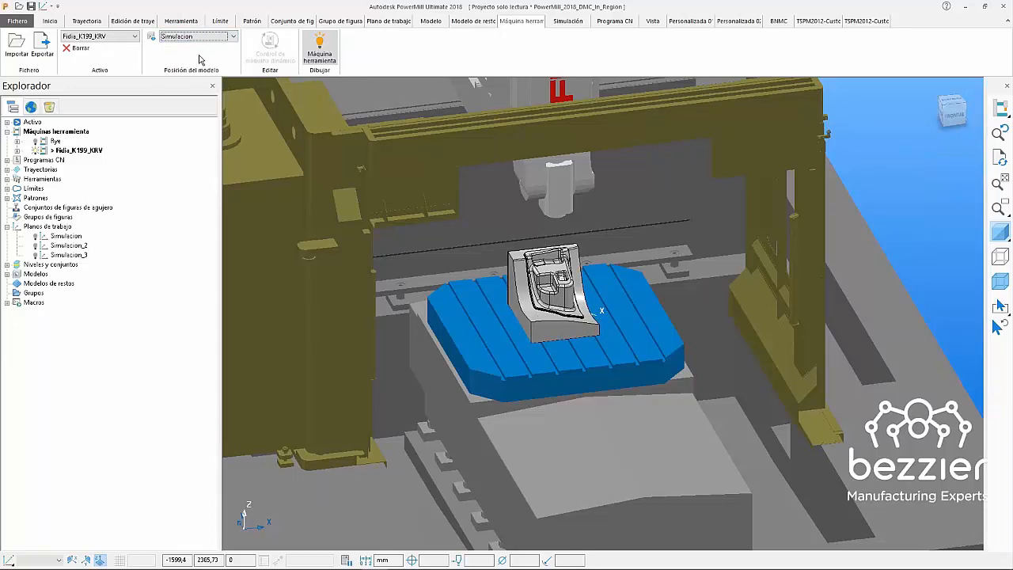
- Activate toolpath fn RH 12bn, attach its simulation to the start, and open the machine tool position dialog beside the part
left_click(7, 169)
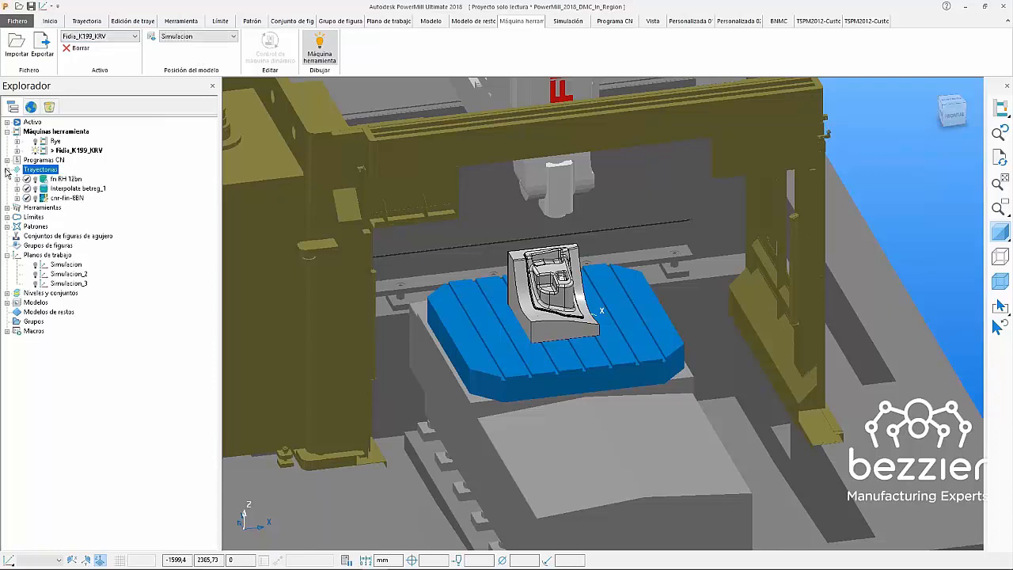
double_click(65, 179)
right_click(83, 181)
left_click(130, 193)
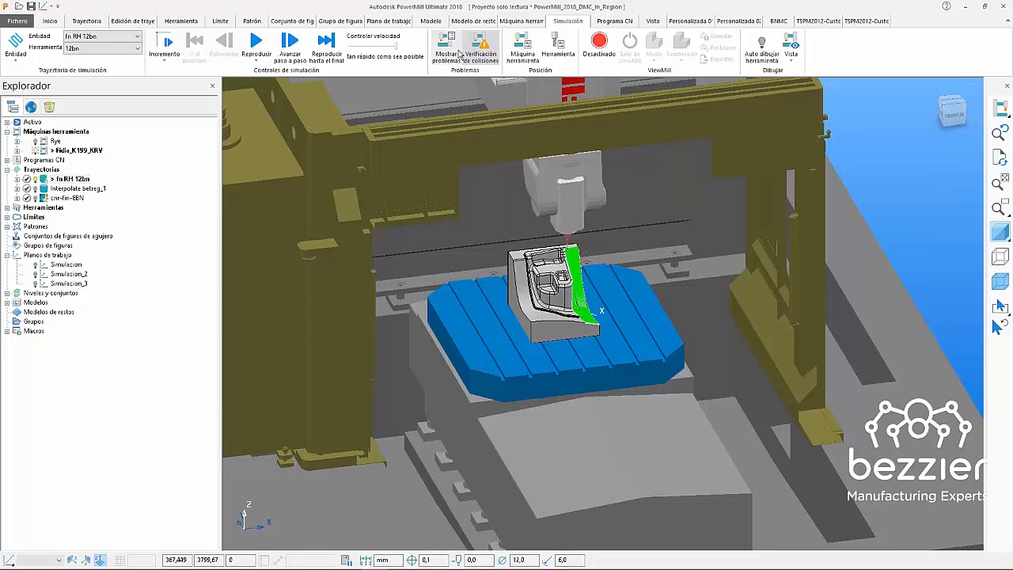
left_click(526, 56)
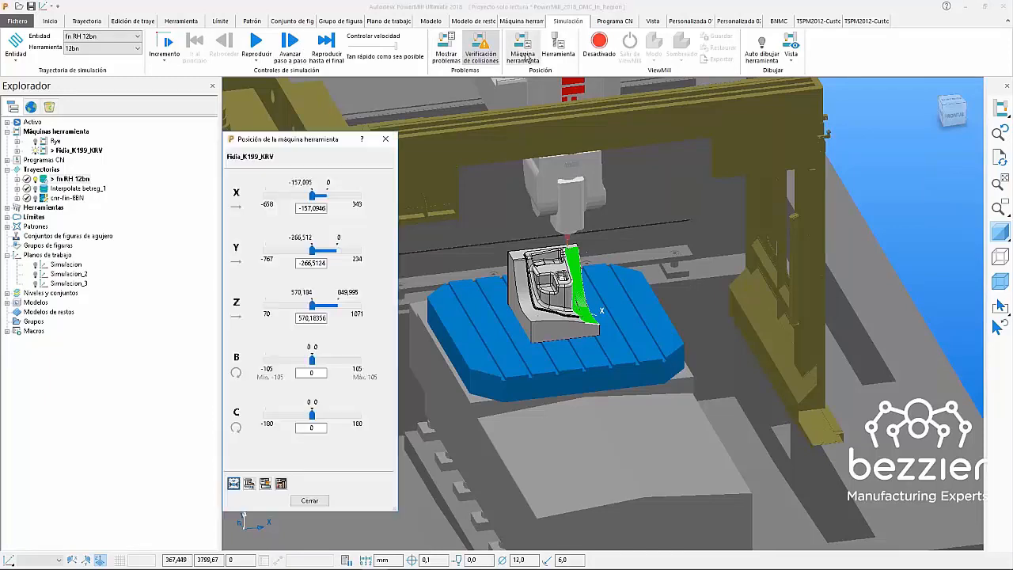
left_click_drag(301, 140, 248, 118)
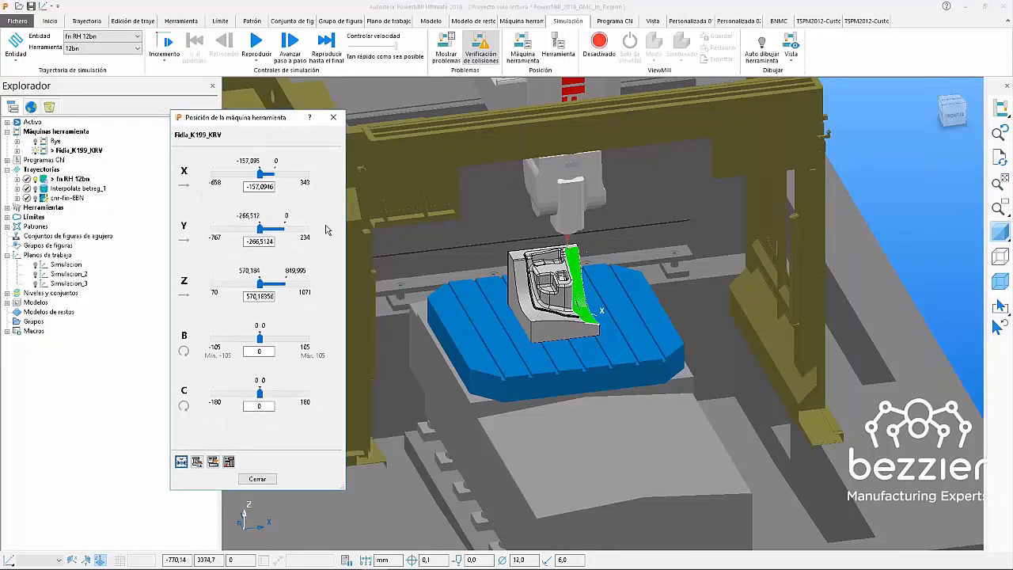
- Start the simulation from a chosen point on the green toolpath on the part's side wall and inspect the tool there
scroll(349, 233, "up", 3)
scroll(487, 190, "up", 1)
scroll(578, 267, "up", 3)
right_click(578, 267)
left_click(610, 314)
left_click(622, 199)
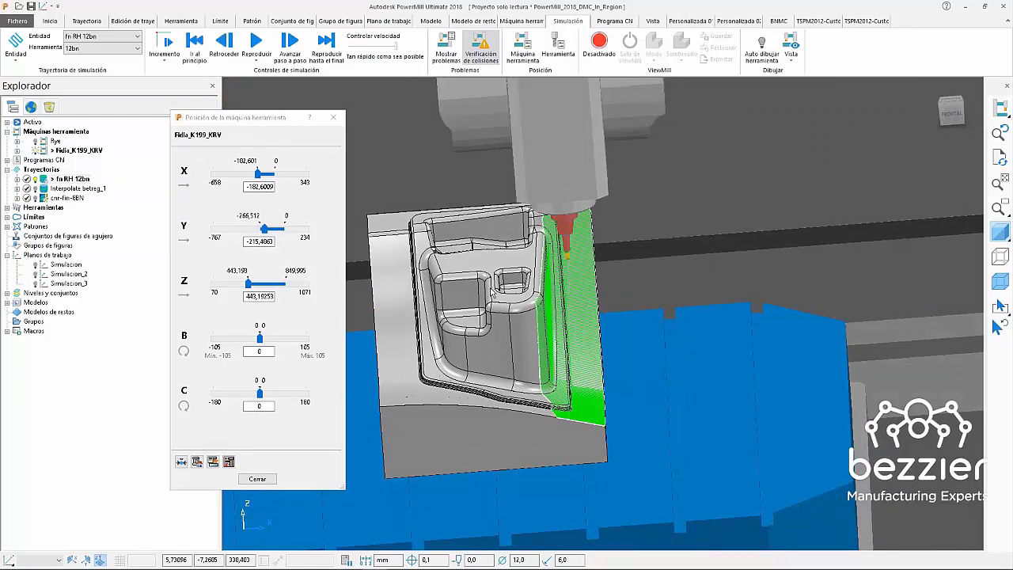
middle_click_drag(493, 293, 541, 336)
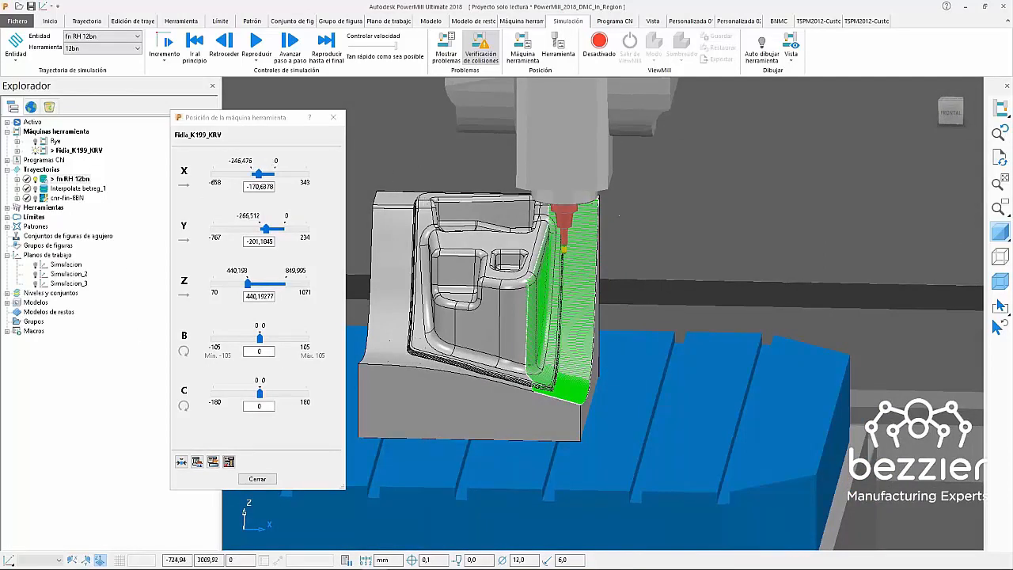
- Test for collisions between the head and the part by lowering the machine's Z axis to 423 and on to 406
left_click(522, 20)
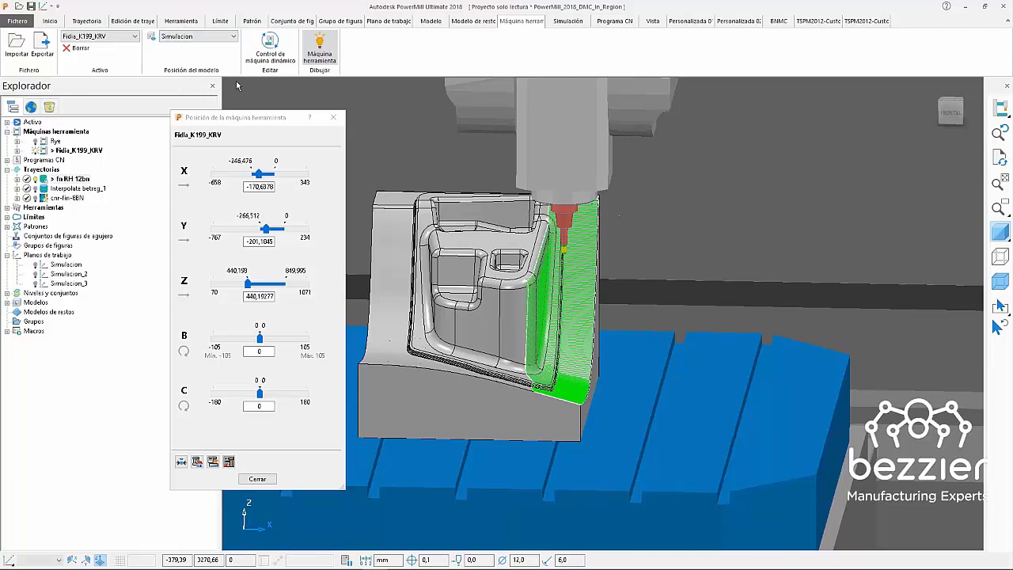
left_click(568, 21)
scroll(467, 254, "down", 2)
middle_click_drag(467, 253, 593, 296)
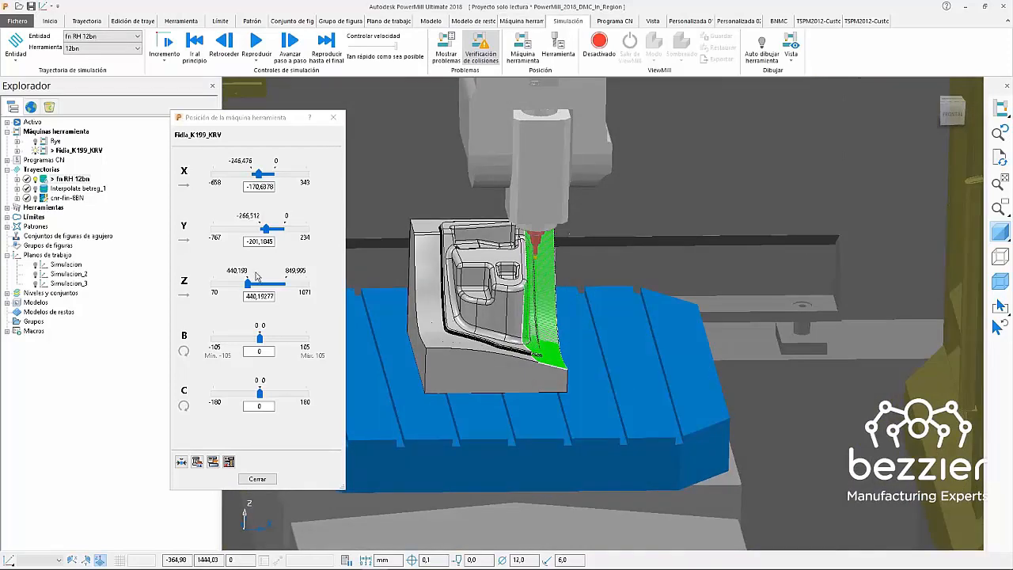
mouse_move(248, 283)
left_mouse_down()
mouse_move(281, 285)
mouse_move(232, 282)
left_mouse_up()
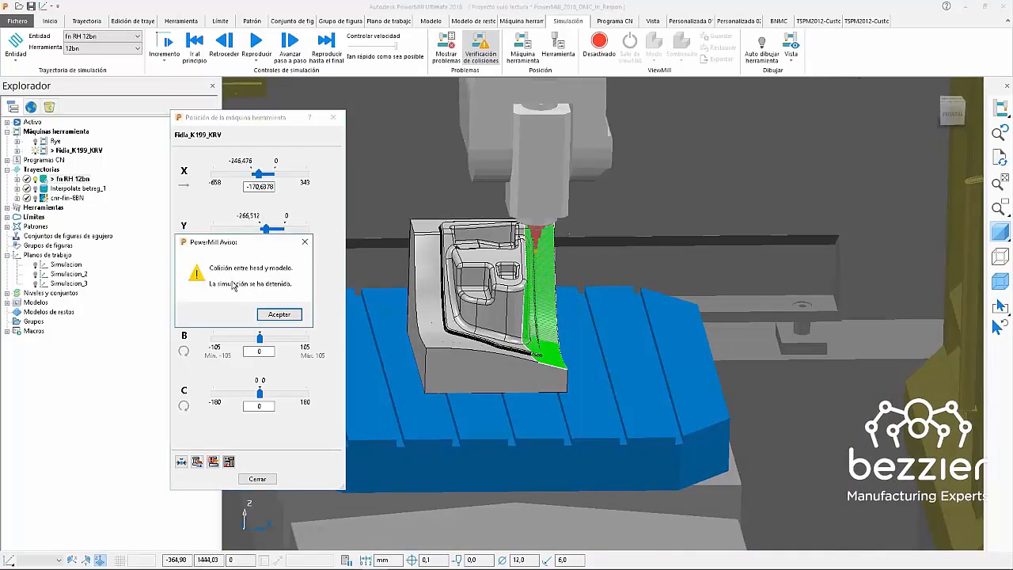
left_click(273, 313)
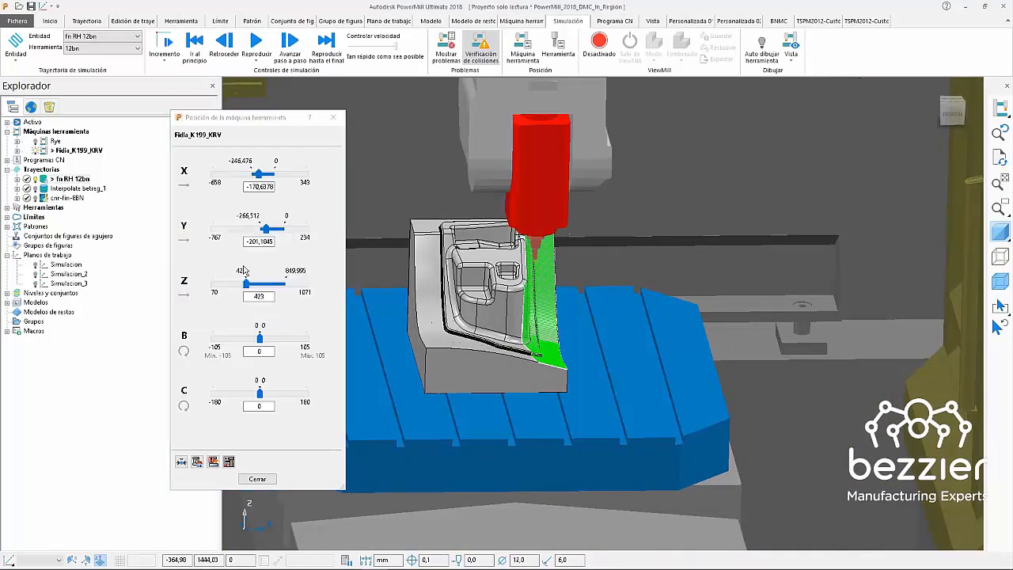
mouse_move(246, 281)
left_mouse_down()
mouse_move(254, 284)
mouse_move(245, 283)
left_mouse_up()
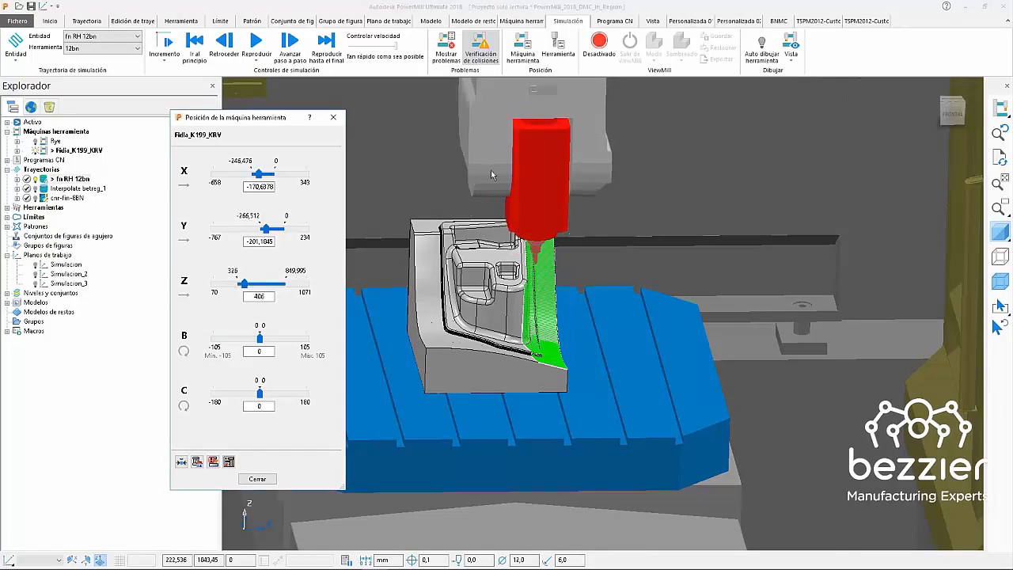
- Simulate toolpath fn RH 12bn from its start and play it through to the end with collision checking on
mouse_move(575, 221)
middle_mouse_down()
mouse_move(622, 189)
mouse_move(536, 279)
mouse_move(601, 301)
middle_mouse_up()
right_click(79, 180)
left_click(83, 193)
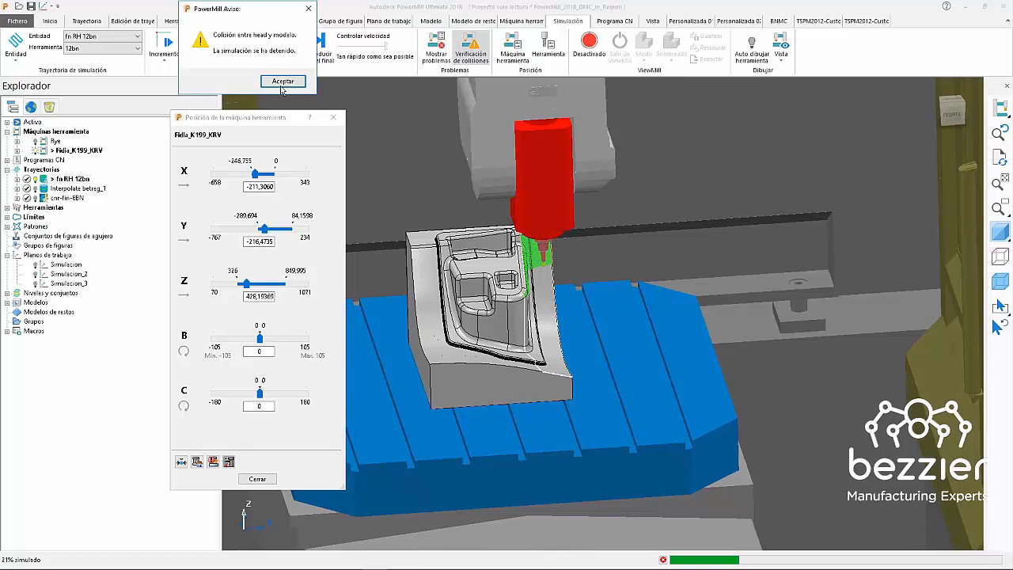
left_click_drag(245, 10, 376, 166)
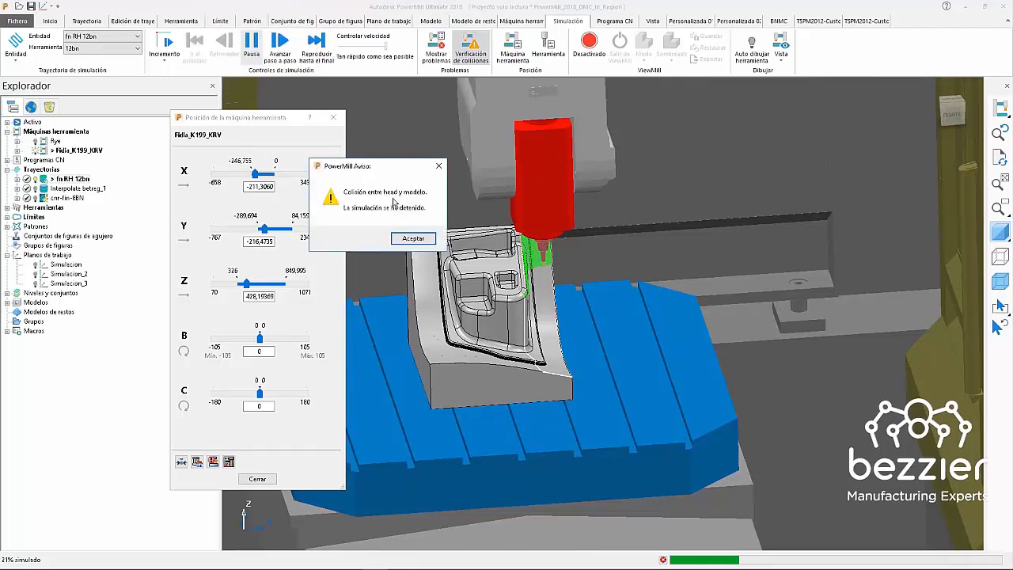
left_click(413, 239)
left_click(252, 44)
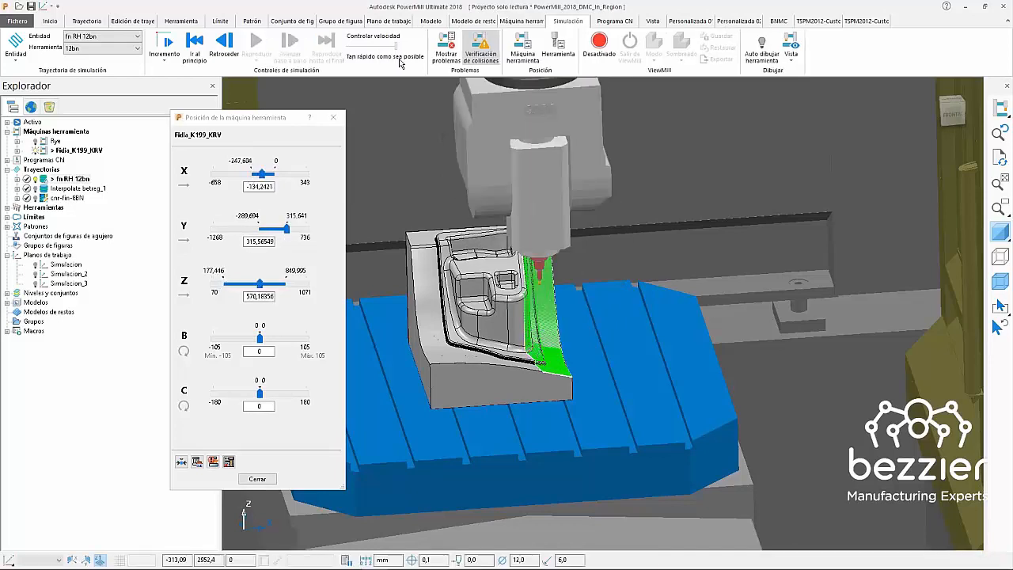
- Examine several of the collisions listed for toolpath fn RH 12bn in the simulation problems, including number 25, and close the list
left_click(447, 49)
left_click_drag(237, 107, 212, 95)
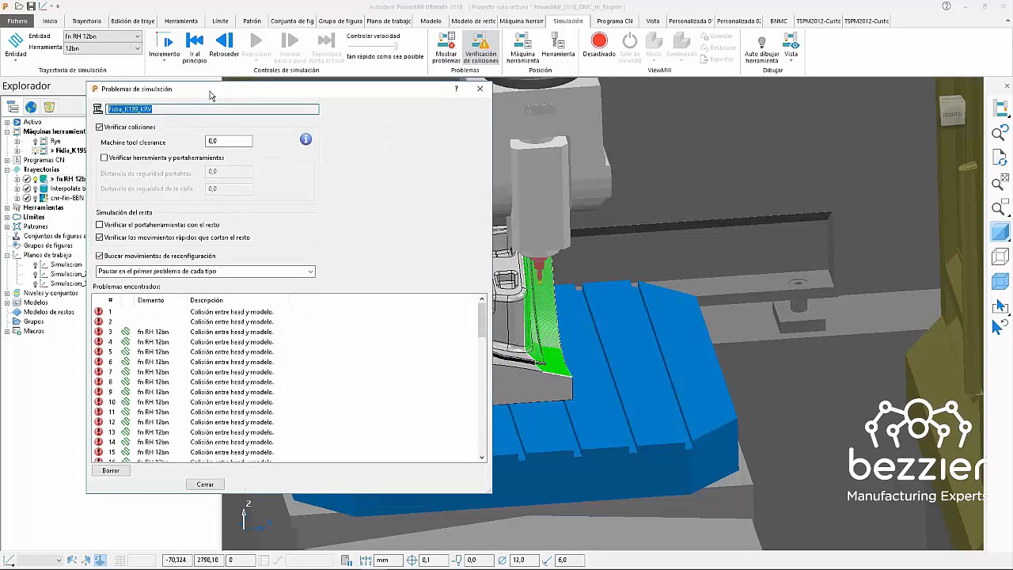
middle_click_drag(593, 293, 790, 348, "shift")
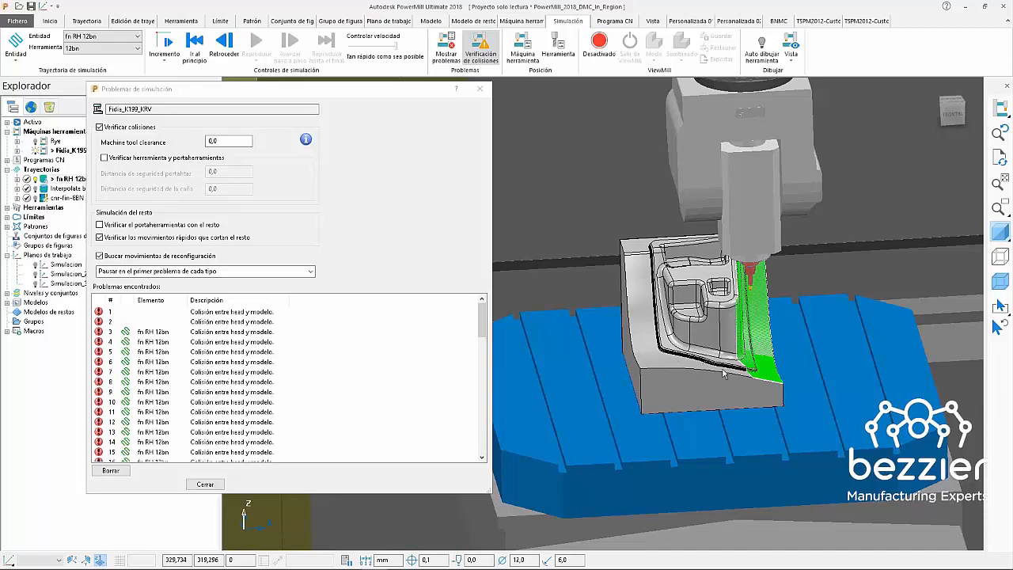
left_click(161, 402)
left_click(163, 411)
scroll(178, 402, "down", 4)
left_click(165, 404)
left_click(161, 423)
left_click(162, 432)
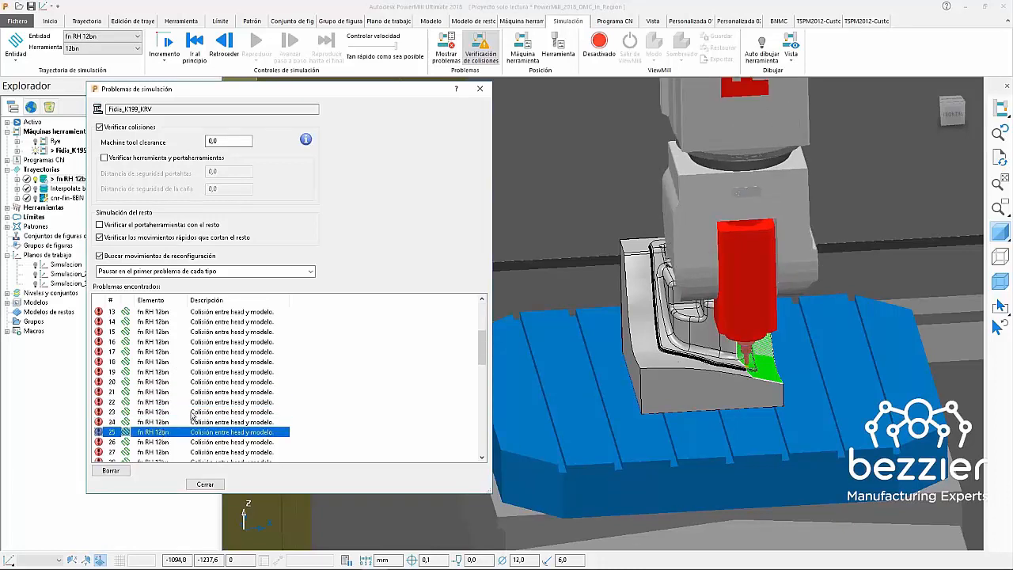
left_click(202, 484)
- Reattach the simulation to the start of fn RH 12bn, return the machine axes to their home position, and close the position dialog
right_click(55, 181)
left_click(94, 194)
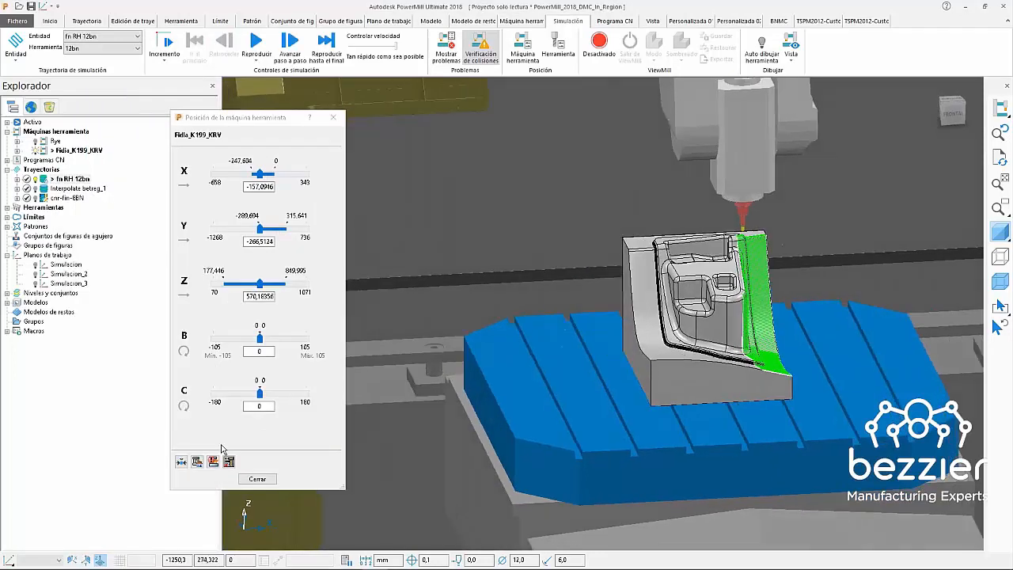
left_click(196, 463)
left_click(182, 464)
middle_click_drag(815, 318, 671, 307)
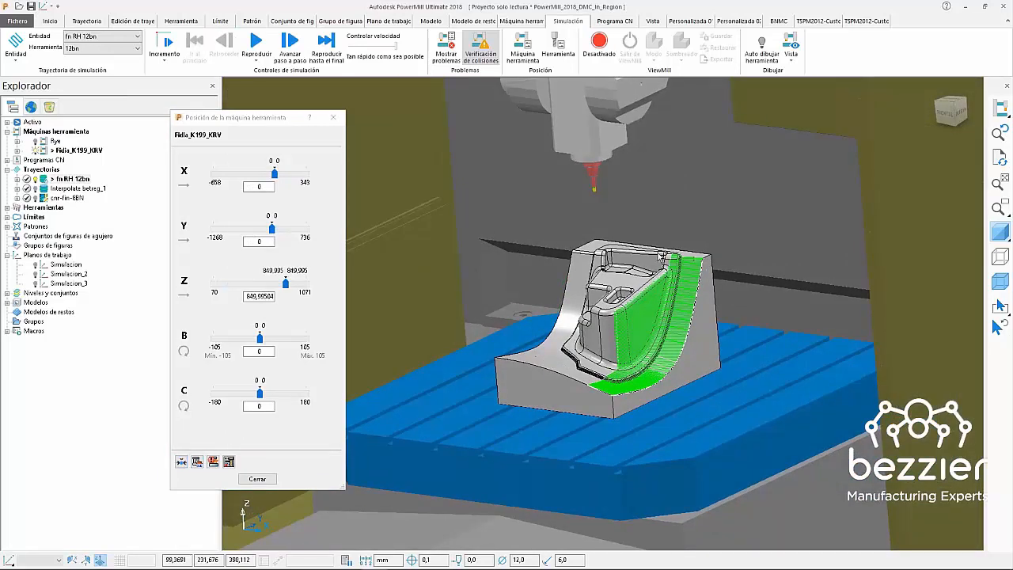
mouse_move(589, 204)
middle_mouse_down()
mouse_move(686, 213)
mouse_move(654, 184)
middle_mouse_up()
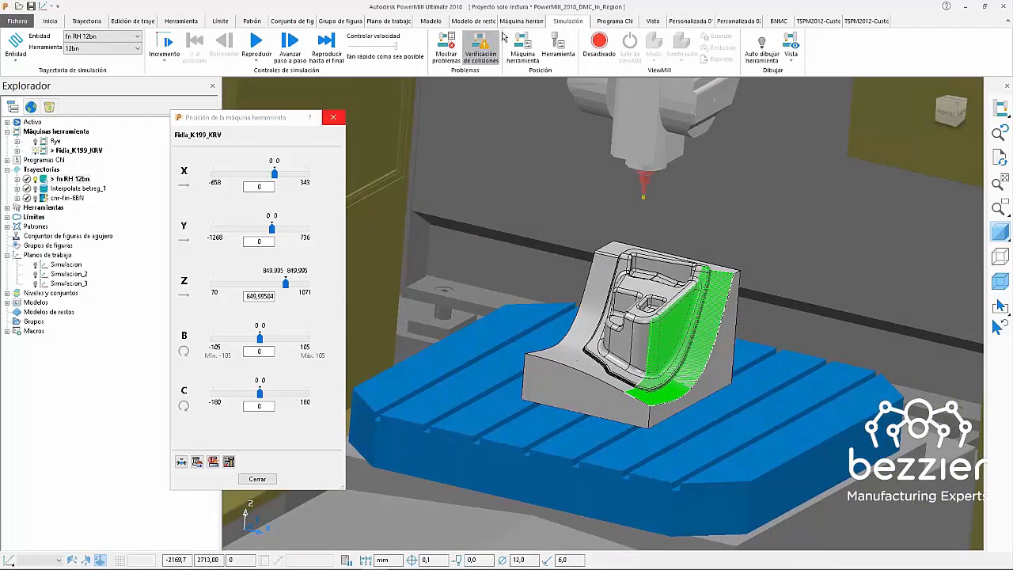
left_click(333, 117)
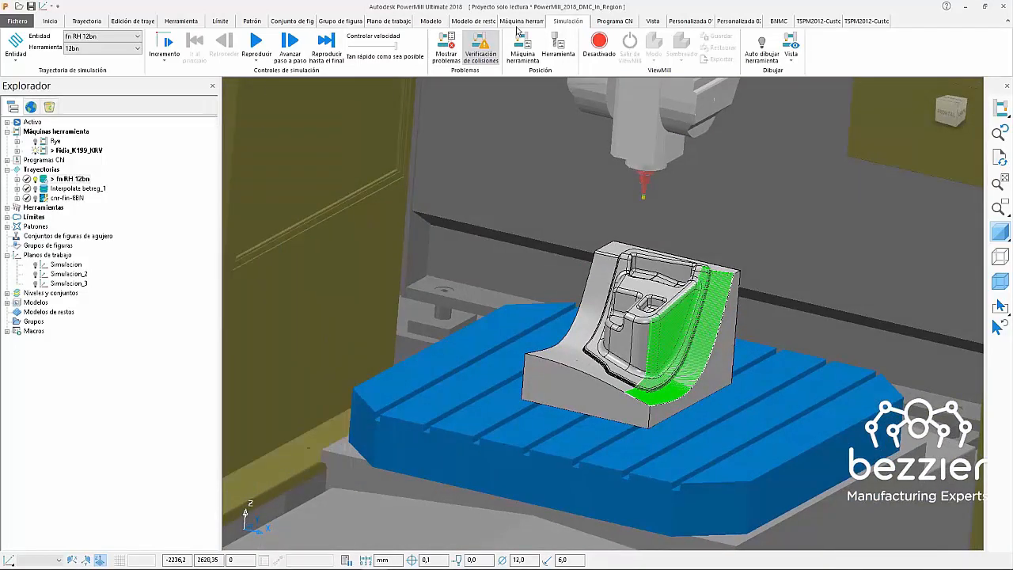
- Start dynamic machine control, move the tool tip onto the fn RH 12bn toolpath, and tilt the head clear of the part
left_click(273, 46)
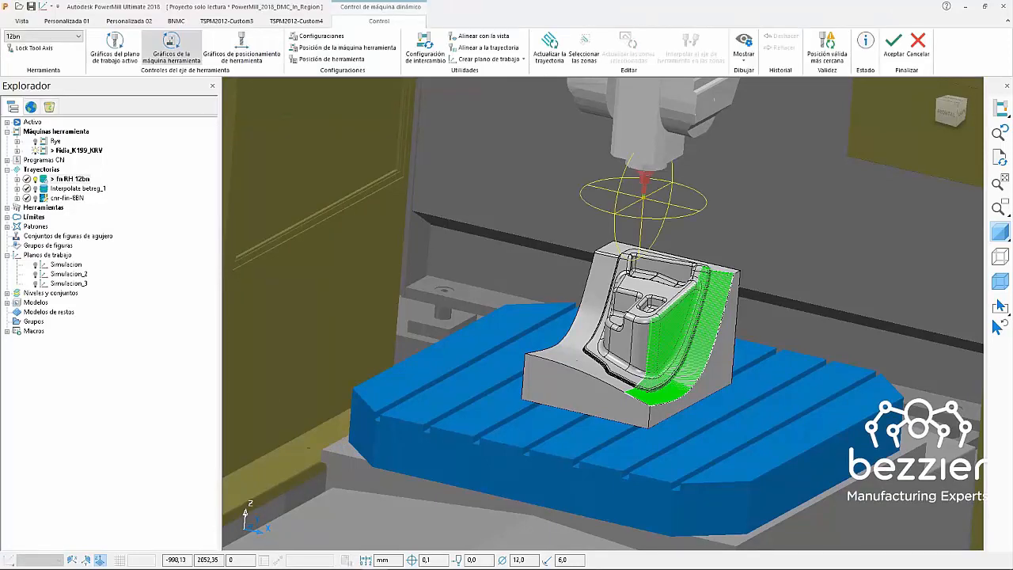
left_click_drag(645, 197, 695, 316)
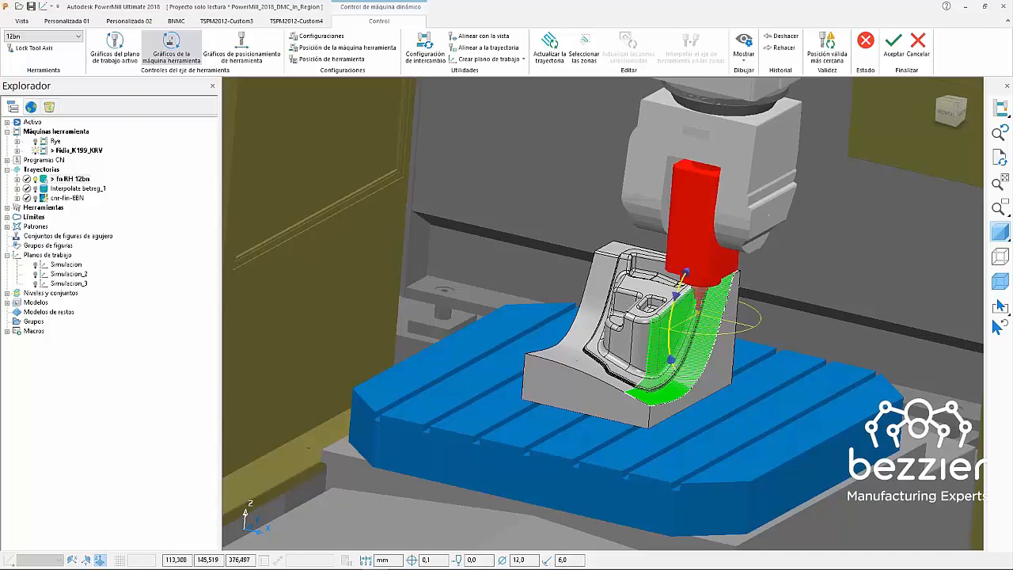
left_click_drag(686, 278, 737, 334)
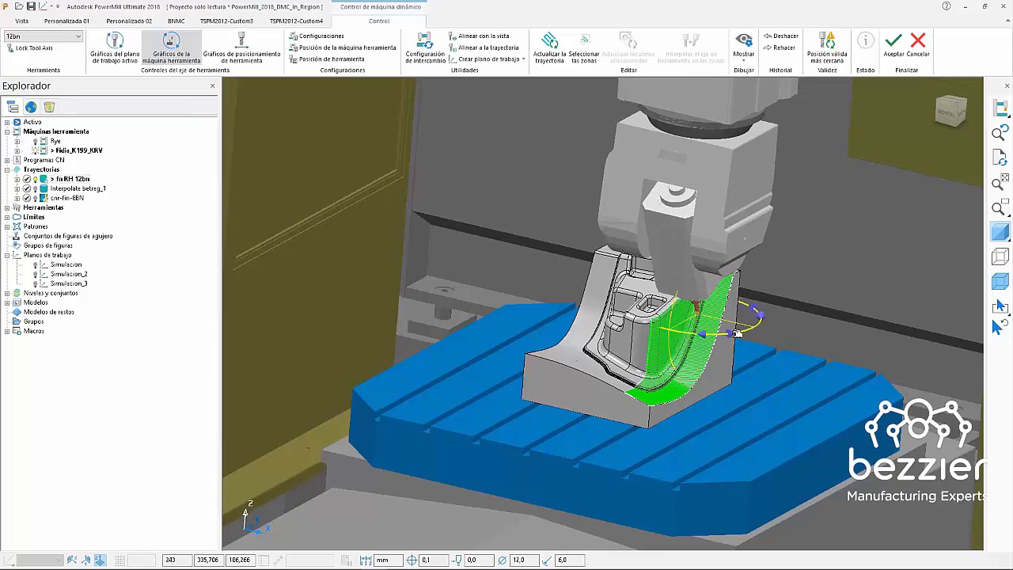
- Move the tilted tool down to the lower end of the toolpath and adjust its tilt and position there
middle_click_drag(712, 331, 783, 320)
scroll(784, 319, "up", 5)
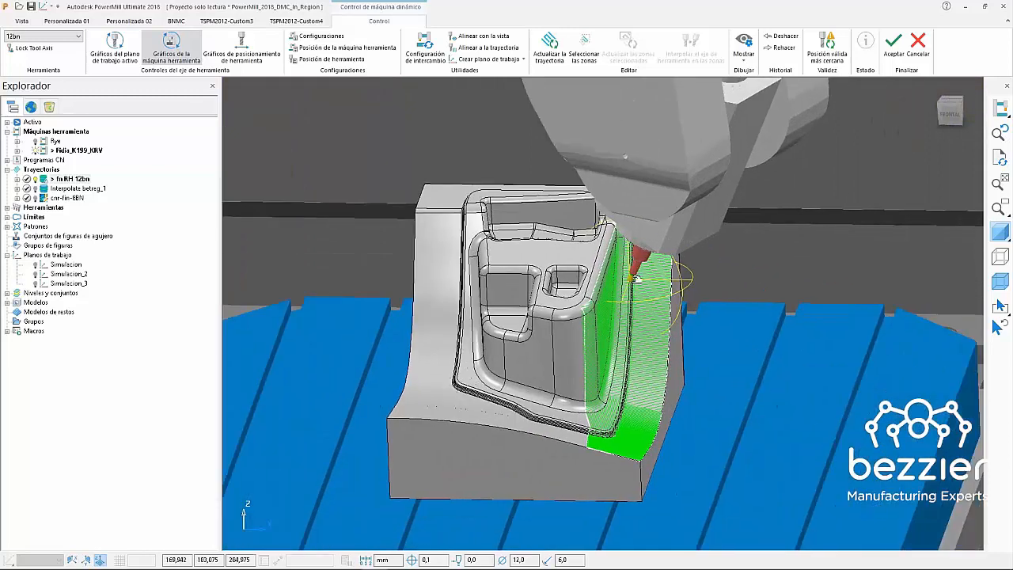
left_click_drag(637, 283, 610, 390)
scroll(682, 269, "down", 5)
left_click_drag(682, 269, 673, 289)
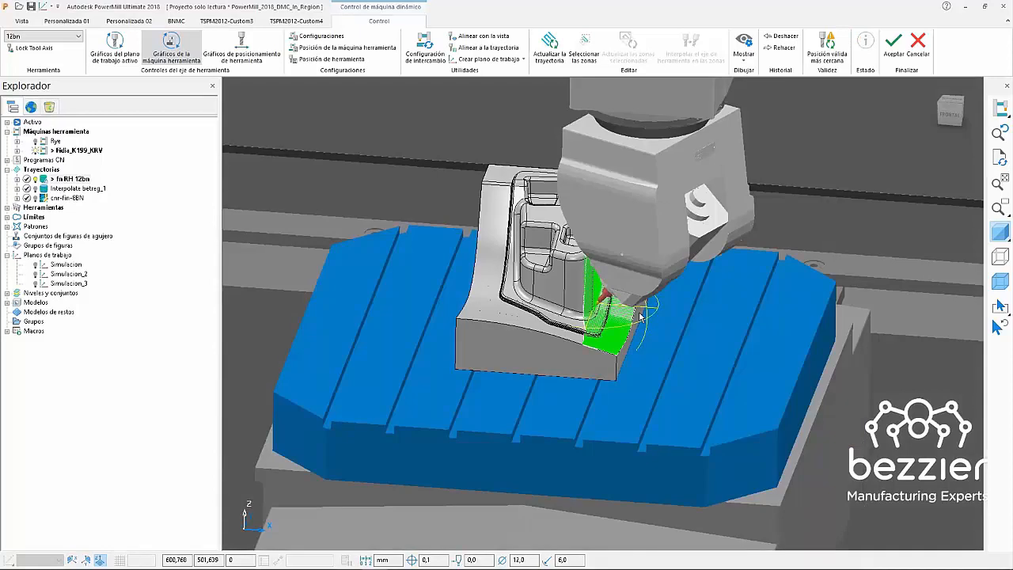
middle_click_drag(640, 316, 612, 294)
left_click_drag(597, 298, 602, 297)
middle_click_drag(602, 298, 683, 261)
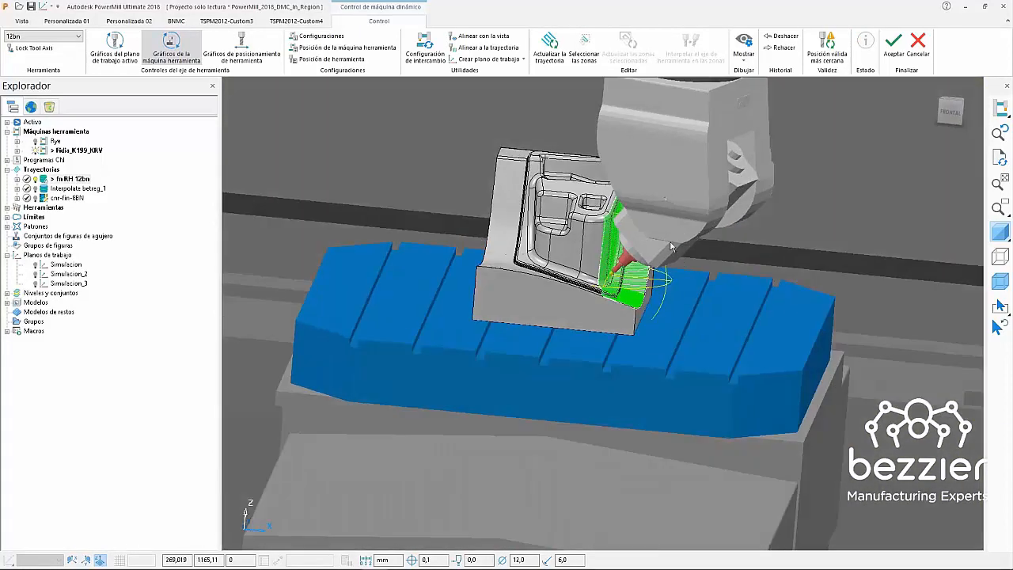
scroll(595, 277, "down", 2)
middle_click_drag(571, 273, 675, 250)
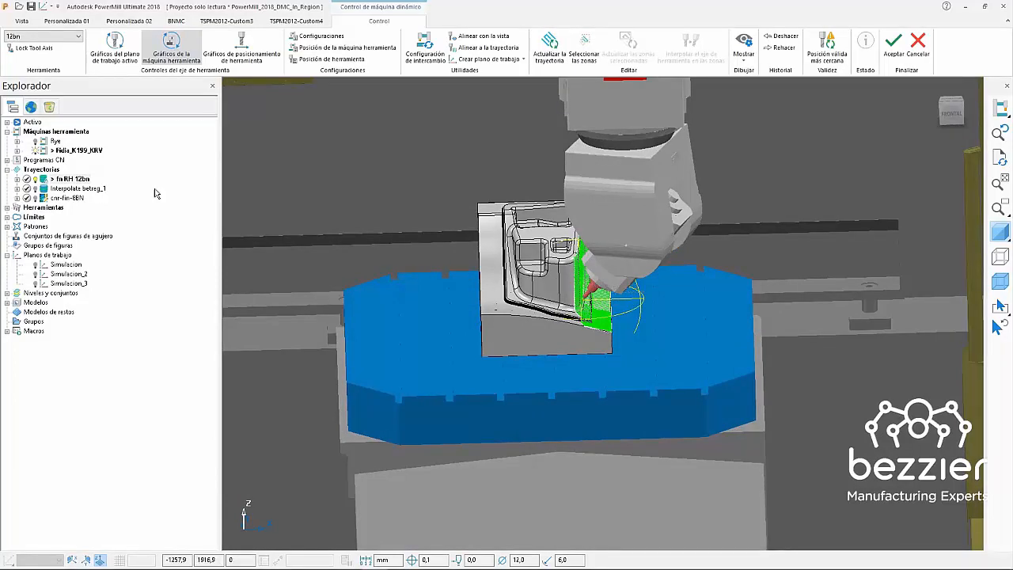
- Update toolpath fn RH 12bn with the tilted tool axis, accept the machine control changes, and reattach the simulation to its start
left_click(550, 46)
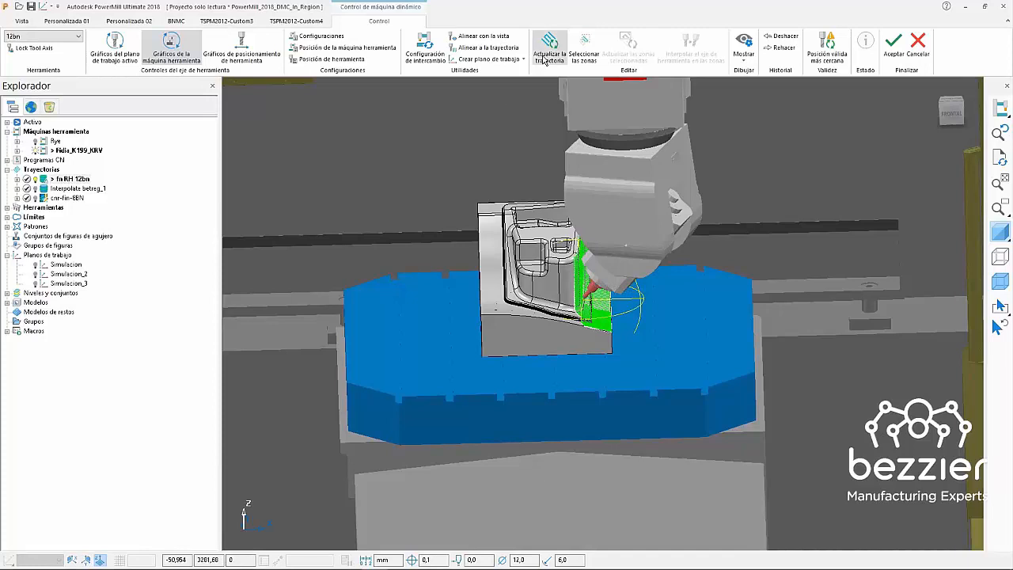
left_click(890, 49)
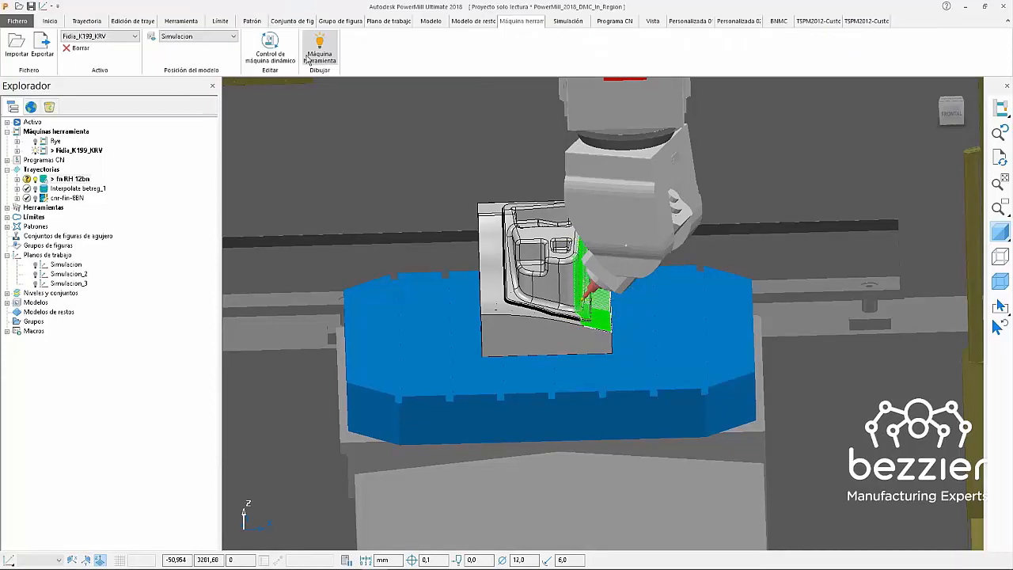
right_click(61, 180)
left_click(87, 194)
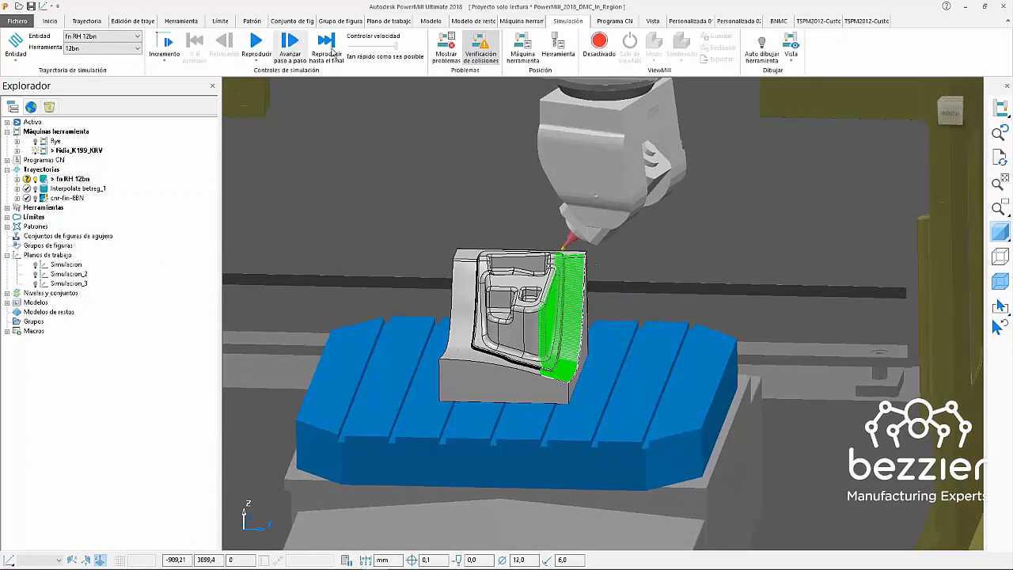
- Play the collision-checked simulation of fn RH 12bn, raising the playback speed to 190 times the feed rate
left_click(355, 46)
left_click(255, 41)
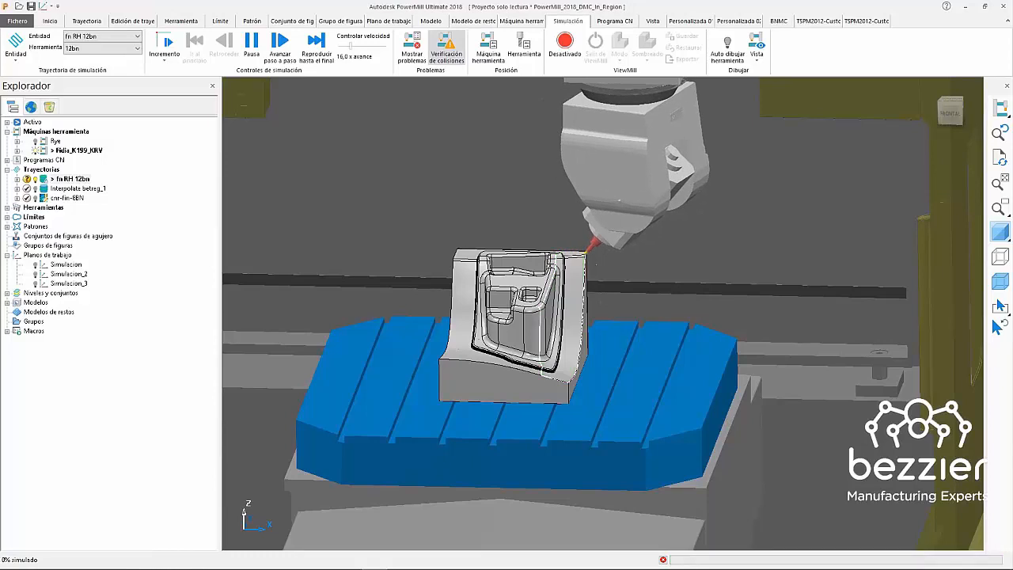
left_click(316, 46)
left_click_drag(368, 48, 393, 47)
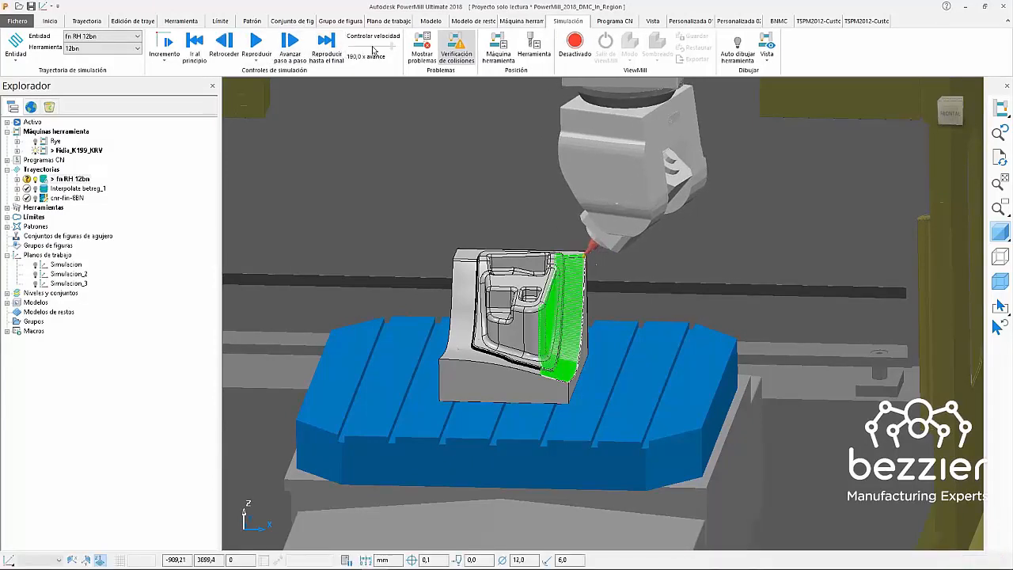
left_click(256, 44)
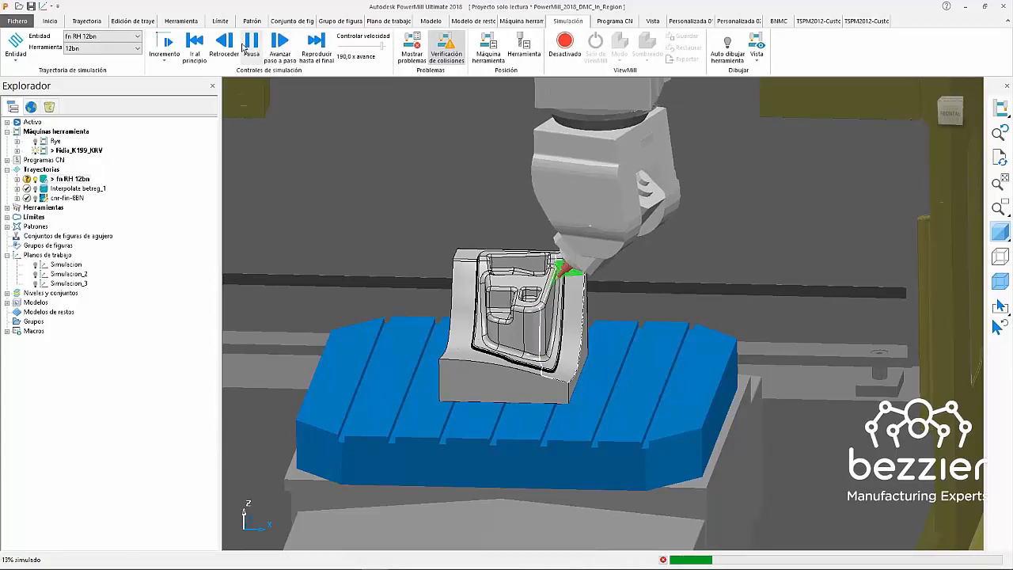
- Clear all old collisions from the simulation problems list and close it
left_click(423, 54)
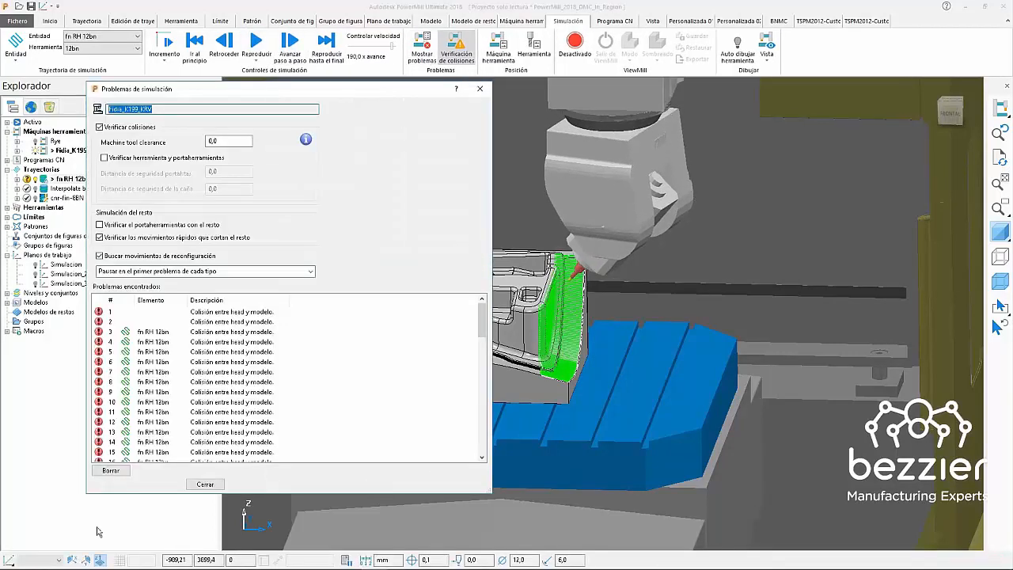
left_click(111, 470)
left_click(480, 88)
- Simulate fn RH 12bn from its start at the fastest possible speed, then check the problems list for collisions and close it
right_click(82, 178)
left_click(115, 192)
left_click(256, 44)
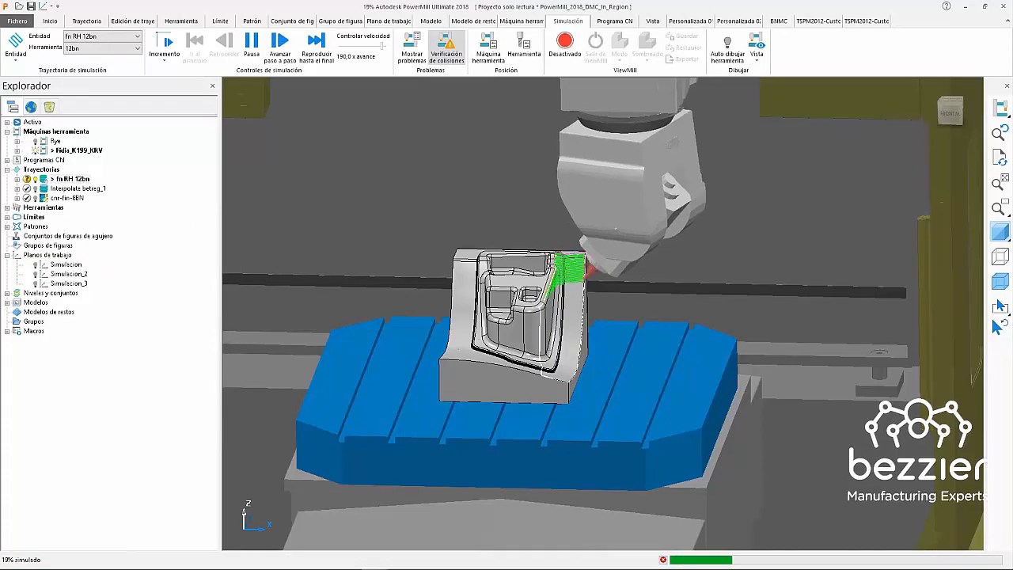
left_click_drag(381, 45, 388, 46)
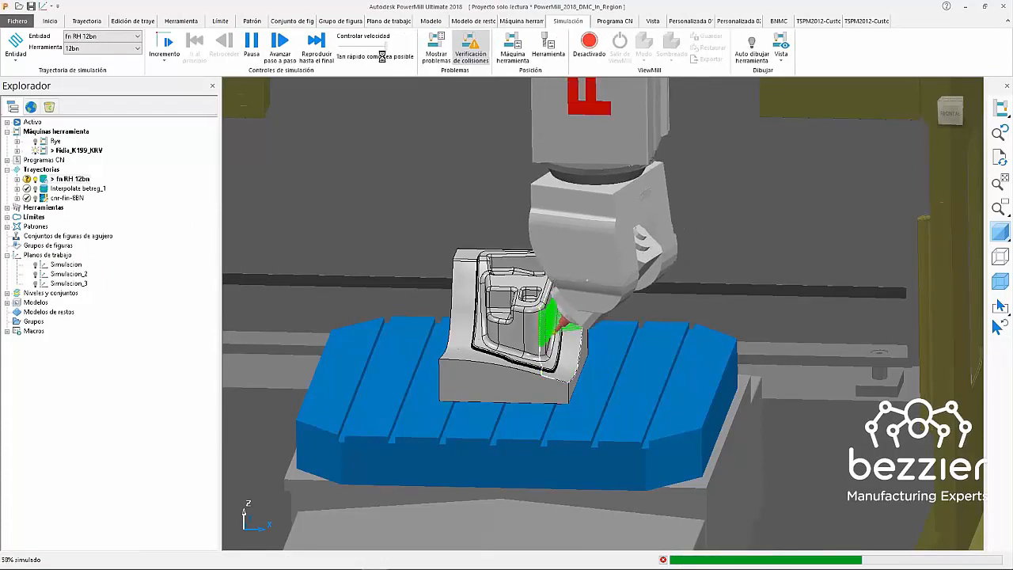
left_click(450, 45)
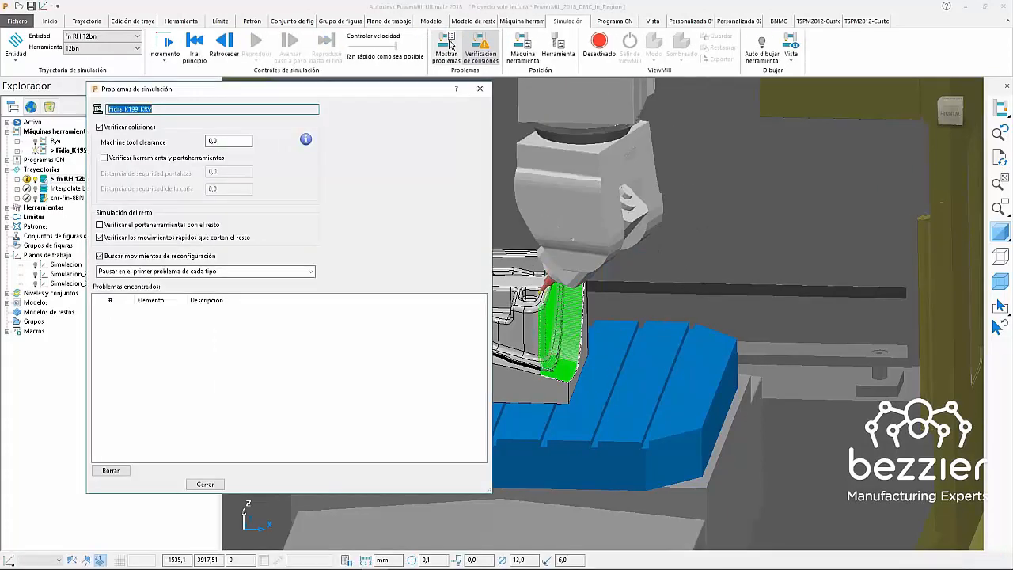
left_click(479, 88)
- Examine the fixed tool axis direction in the editable settings of toolpath fn RH 12bn and close the settings
scroll(522, 317, "up", 3)
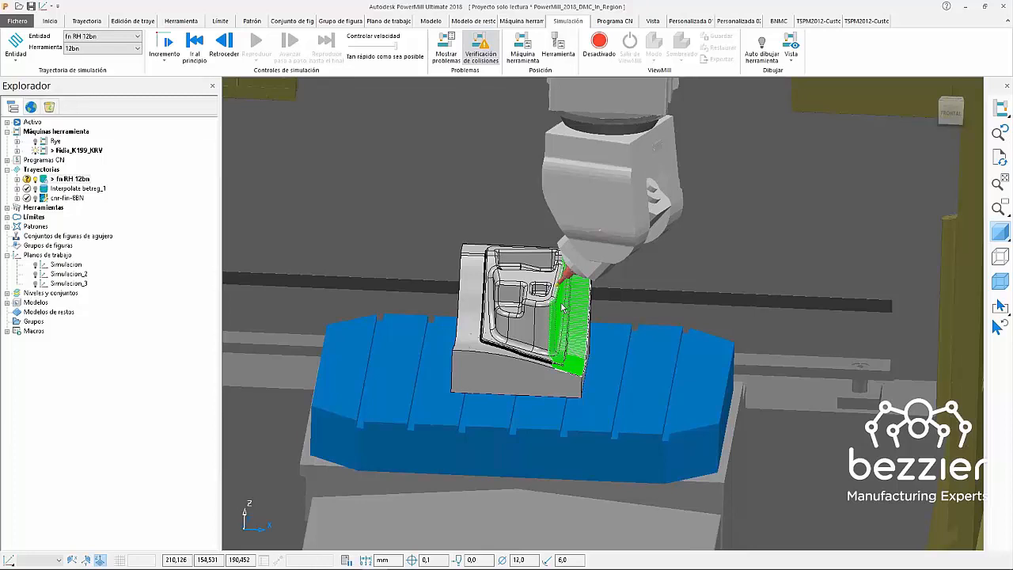
right_click(80, 182)
left_click(132, 235)
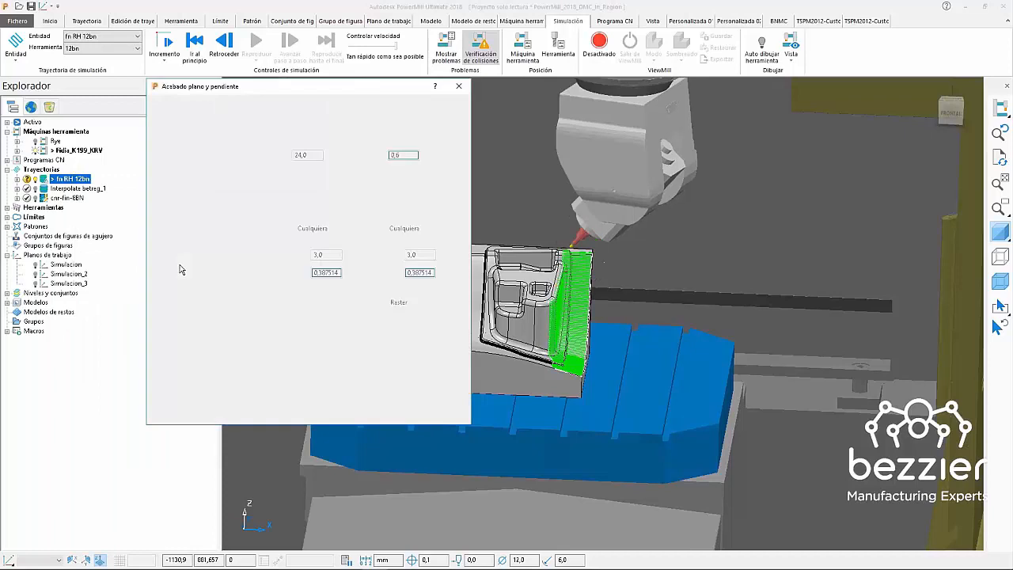
left_click(163, 108)
left_click(255, 136)
left_click(200, 232)
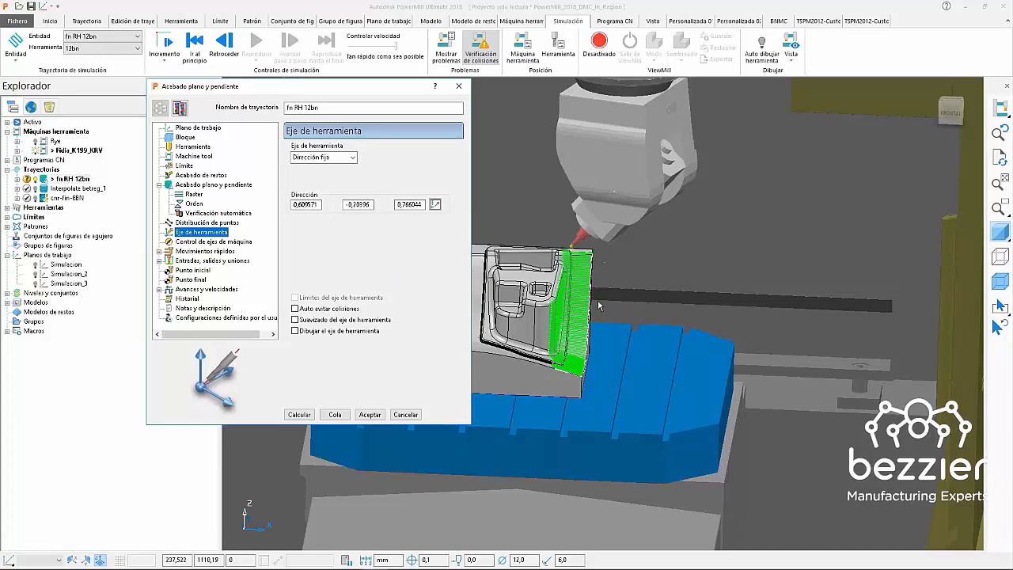
middle_click_drag(595, 307, 654, 336)
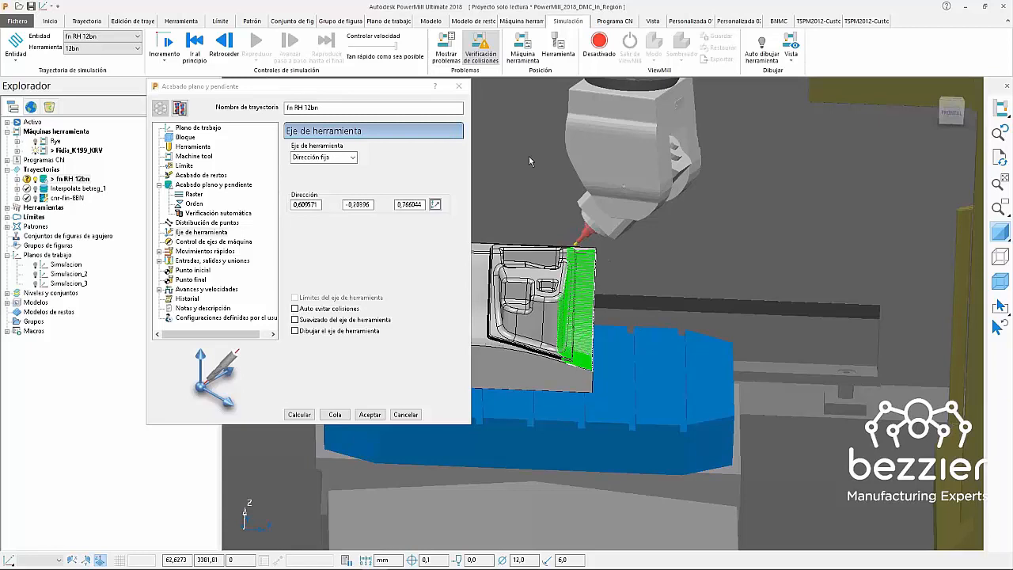
left_click(459, 85)
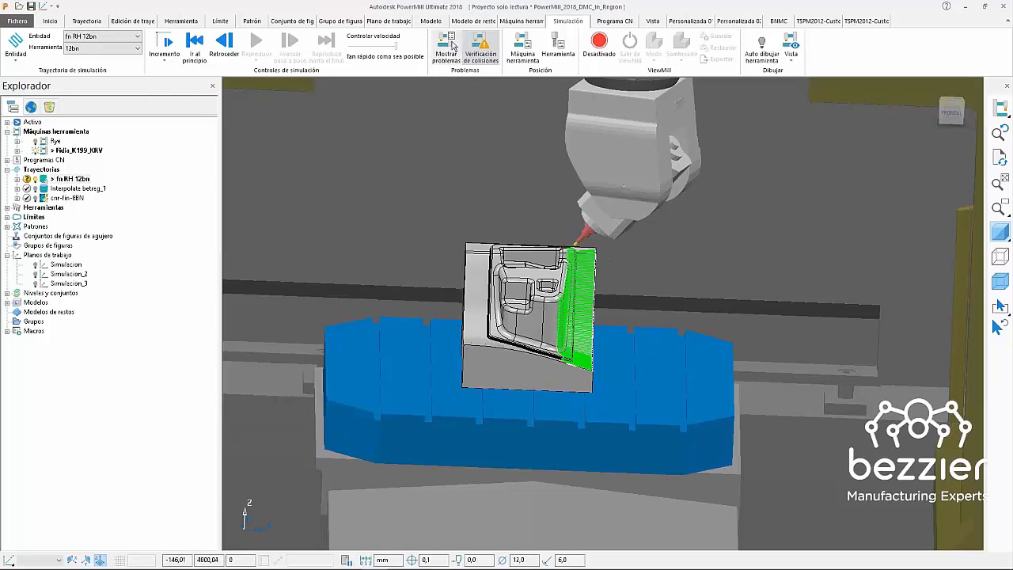
- Restart dynamic machine control and move the tool tip a short way down the fn RH 12bn toolpath
left_click(522, 21)
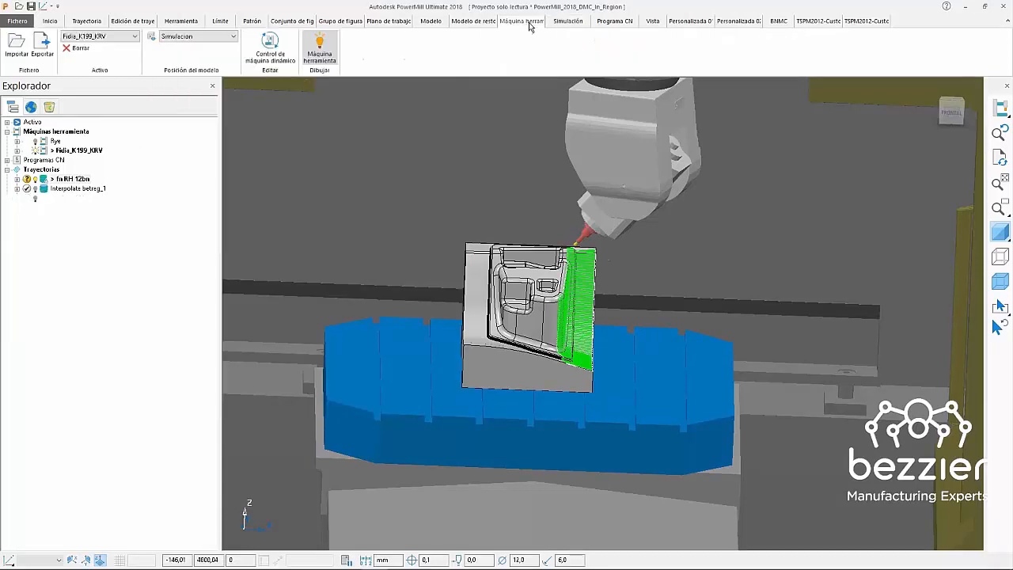
left_click(270, 46)
middle_click_drag(675, 395, 642, 332)
middle_click_drag(631, 297, 682, 388, "shift")
scroll(602, 261, "up", 6)
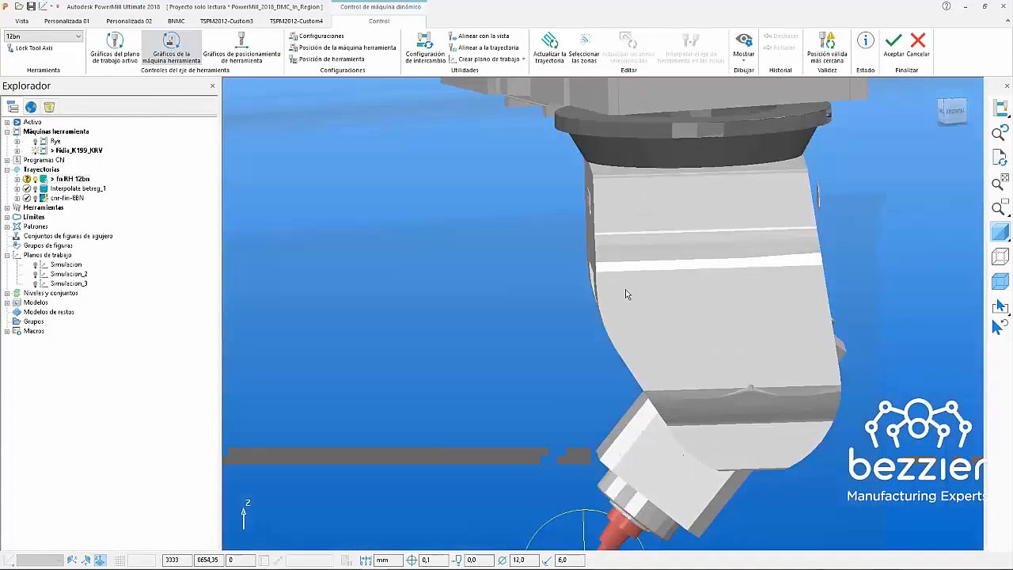
scroll(654, 301, "down", 4)
middle_click_drag(653, 301, 668, 307)
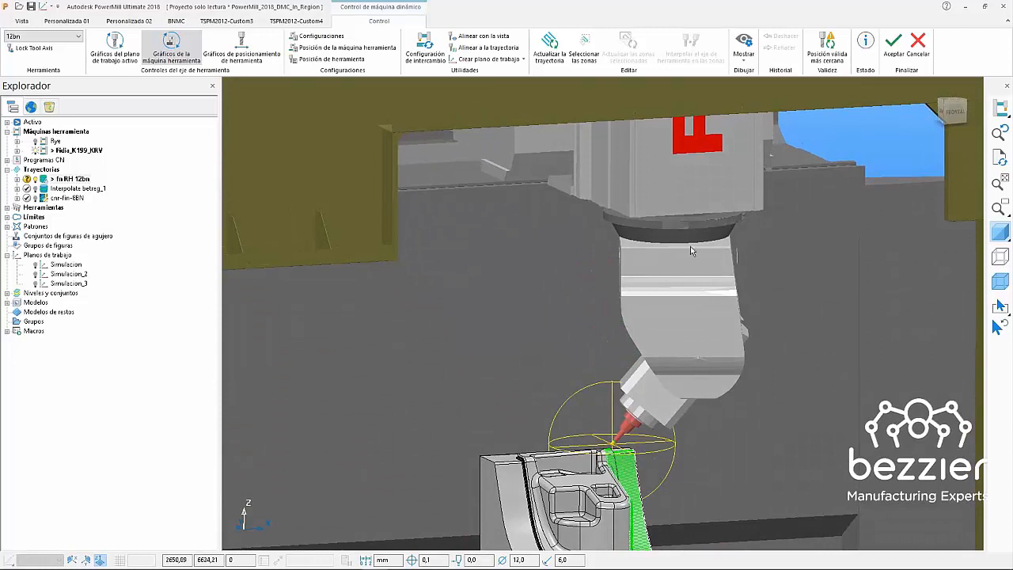
middle_click_drag(713, 367, 648, 239, "shift")
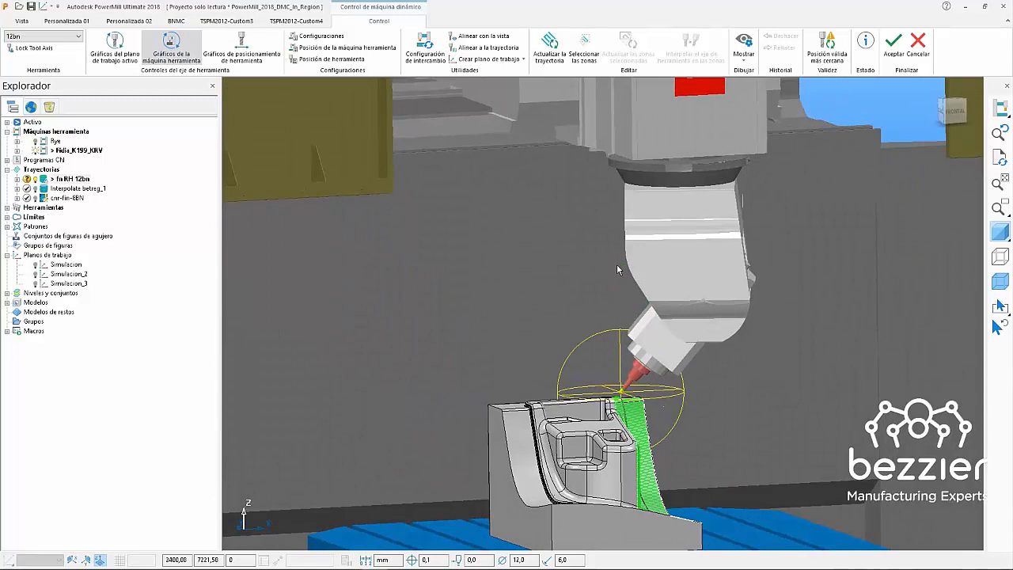
middle_click_drag(706, 364, 672, 346)
middle_click_drag(607, 403, 602, 405)
scroll(602, 405, "up", 5)
left_click_drag(600, 405, 599, 502)
scroll(728, 436, "down", 4)
middle_click_drag(729, 436, 748, 446)
- With the machine axis positions displayed, swap the head to its alternative B and C configuration and apply it to toolpath fn RH 12bn
left_click(426, 49)
middle_click_drag(668, 209, 669, 203)
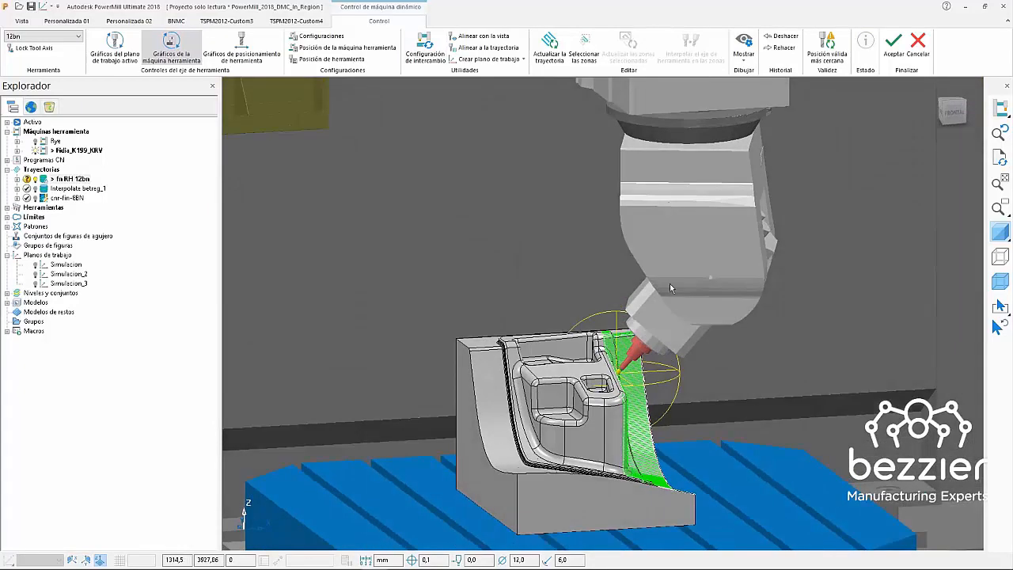
middle_click_drag(673, 296, 686, 286)
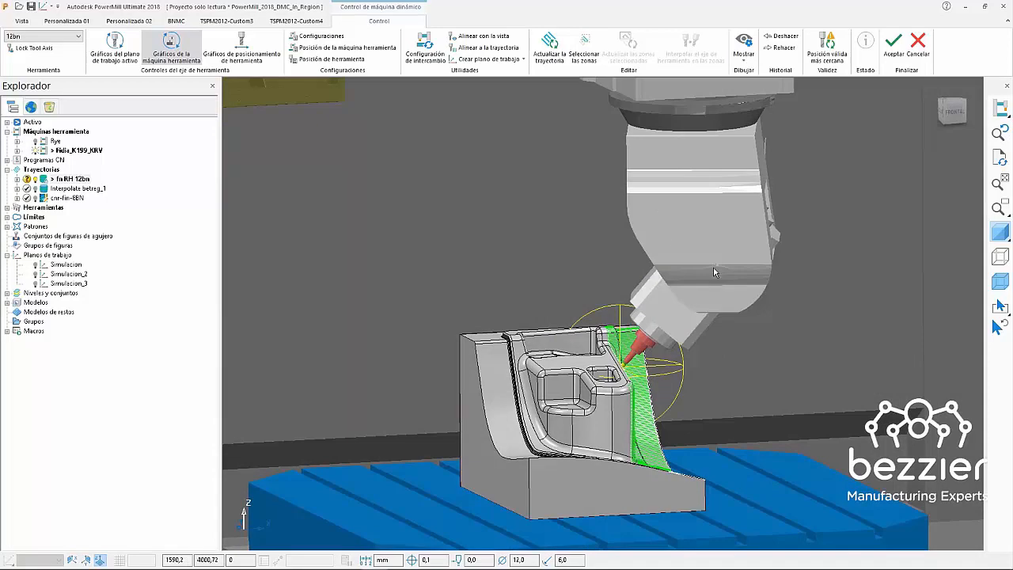
left_click(346, 48)
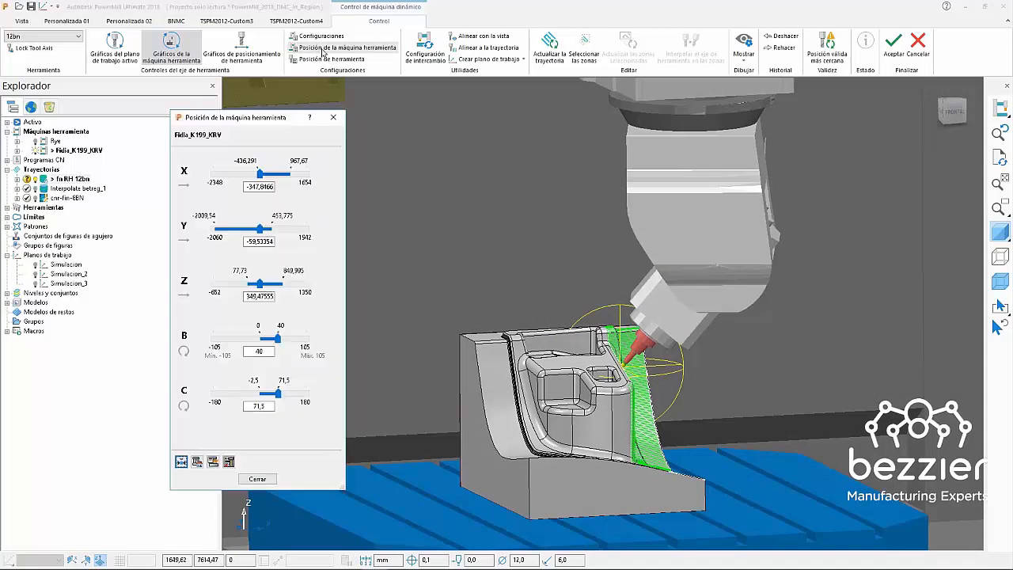
left_click(263, 352)
left_click(270, 406)
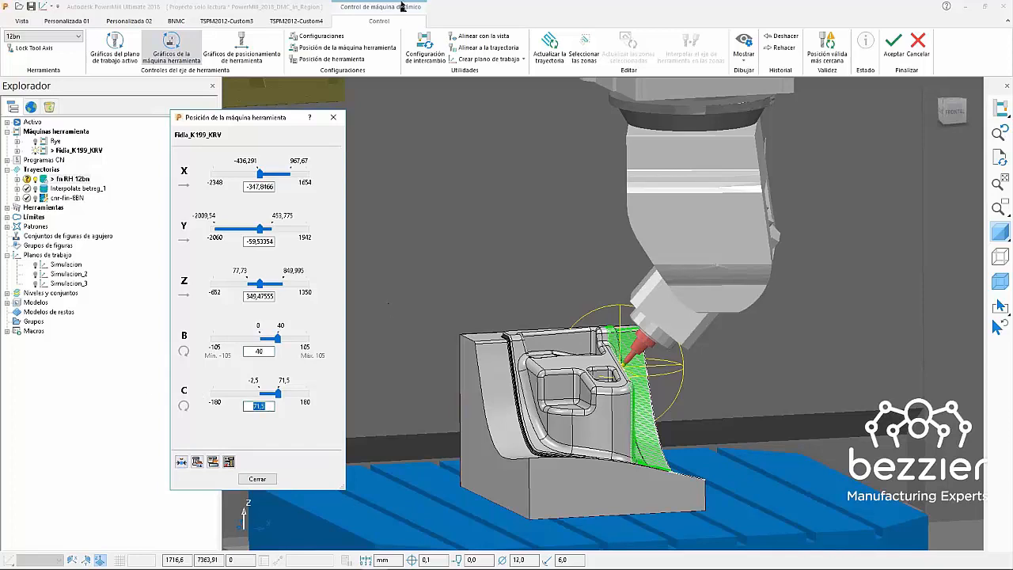
left_click(425, 52)
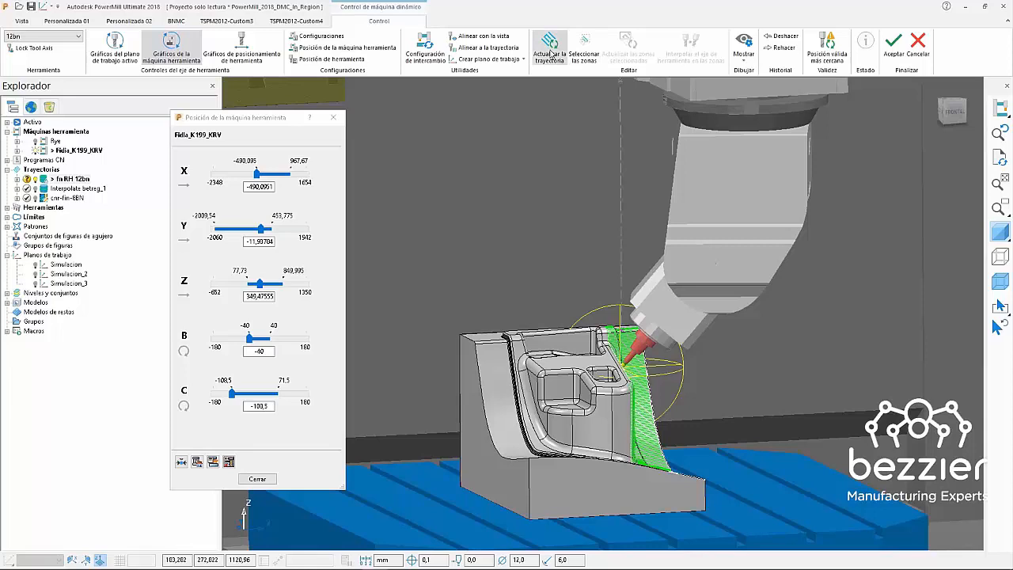
left_click(893, 46)
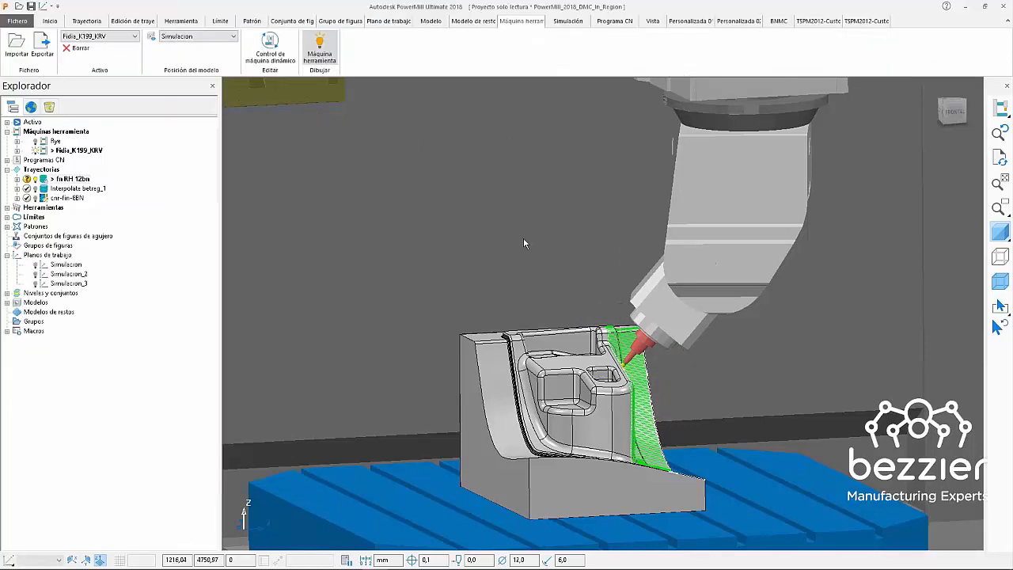
- Open the settings of toolpath fn RH 12bn for editing and examine its tool axis and machine axis control
right_click(71, 180)
left_click(112, 236)
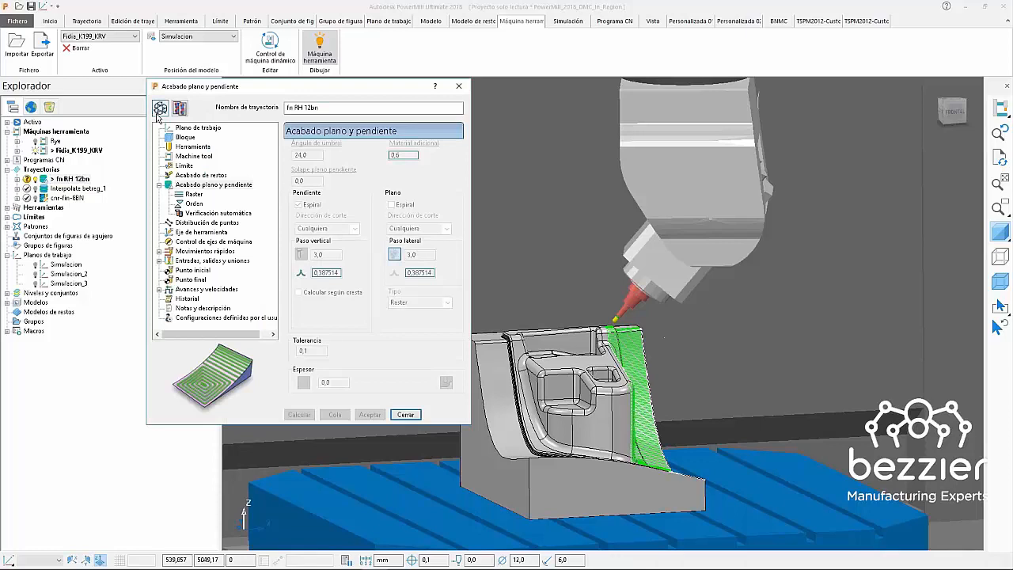
left_click(235, 147)
left_click(201, 232)
left_click(219, 243)
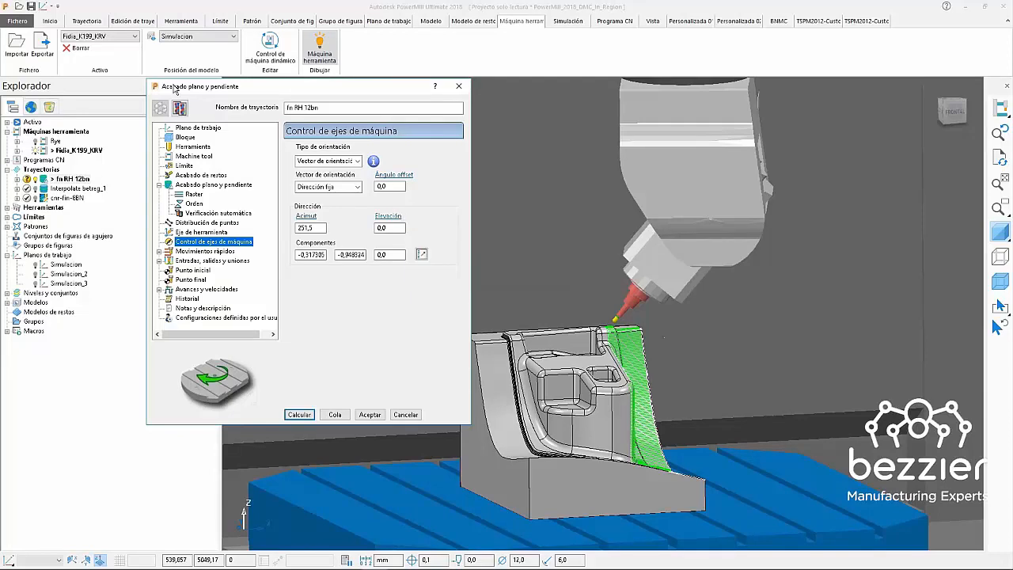
- Simulate fn RH 12bn from its start with the swapped head configuration and close the toolpath settings
left_click(89, 24)
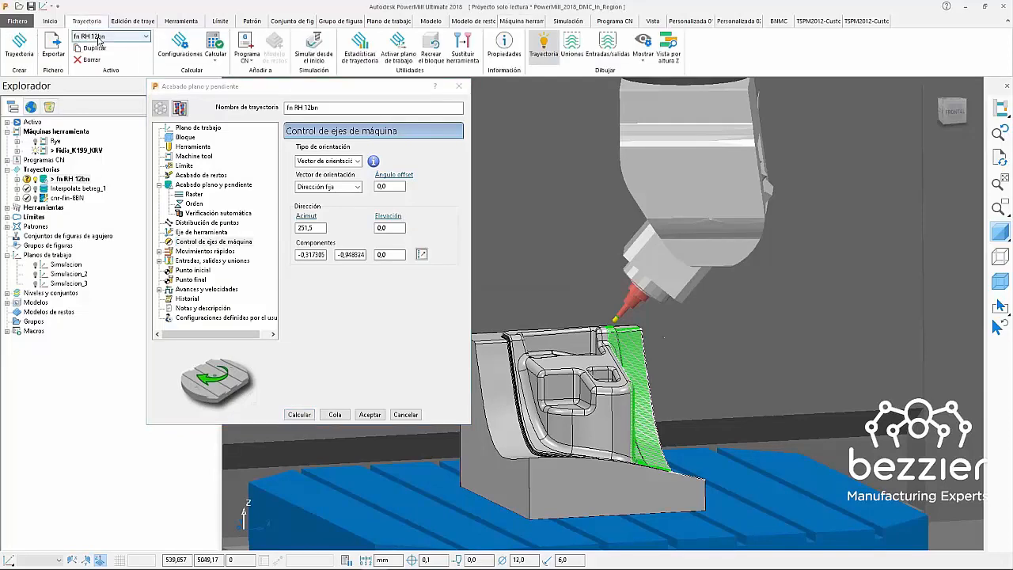
left_click(53, 24)
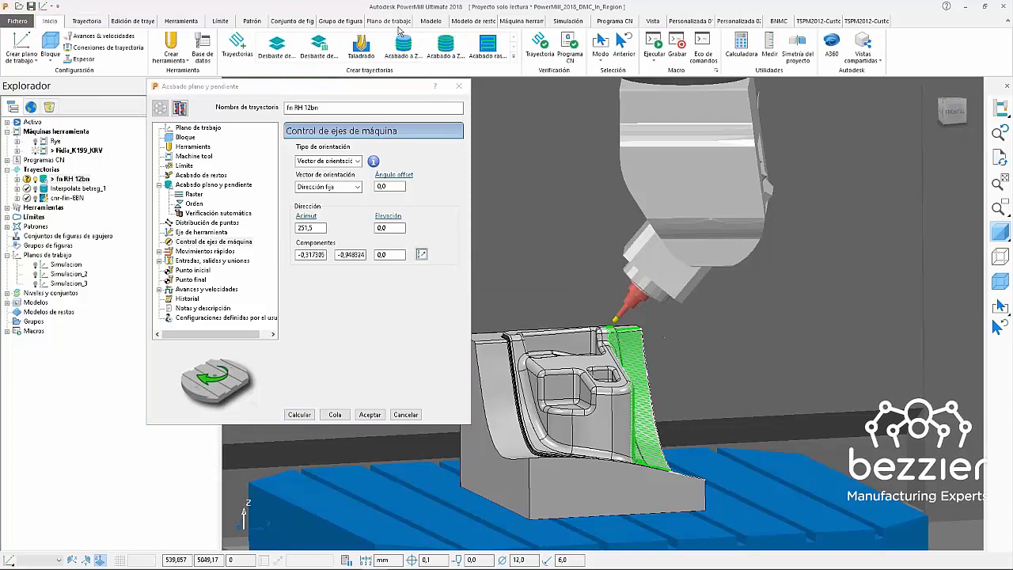
left_click(567, 23)
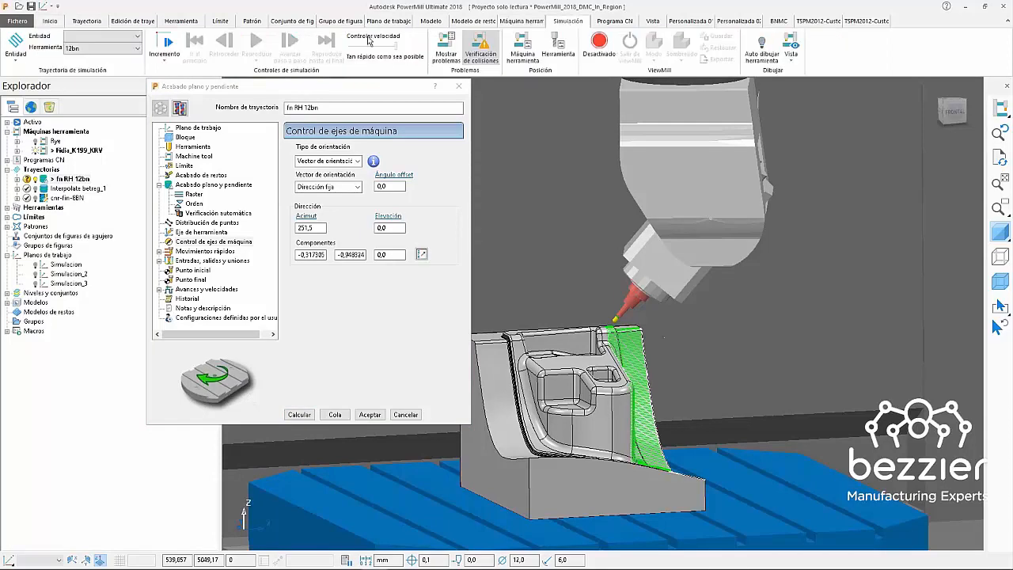
right_click(65, 179)
left_click(136, 195)
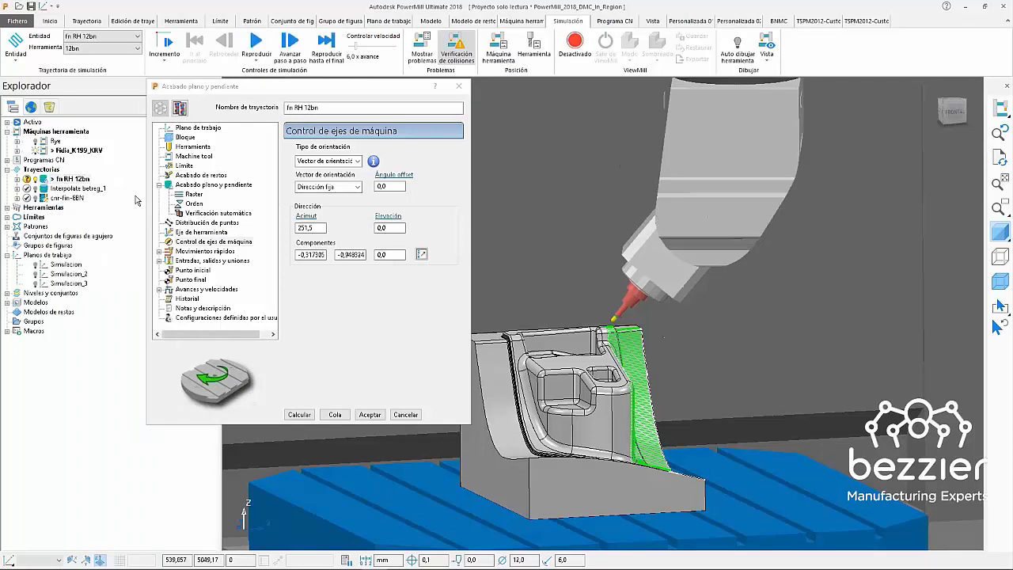
left_click(258, 46)
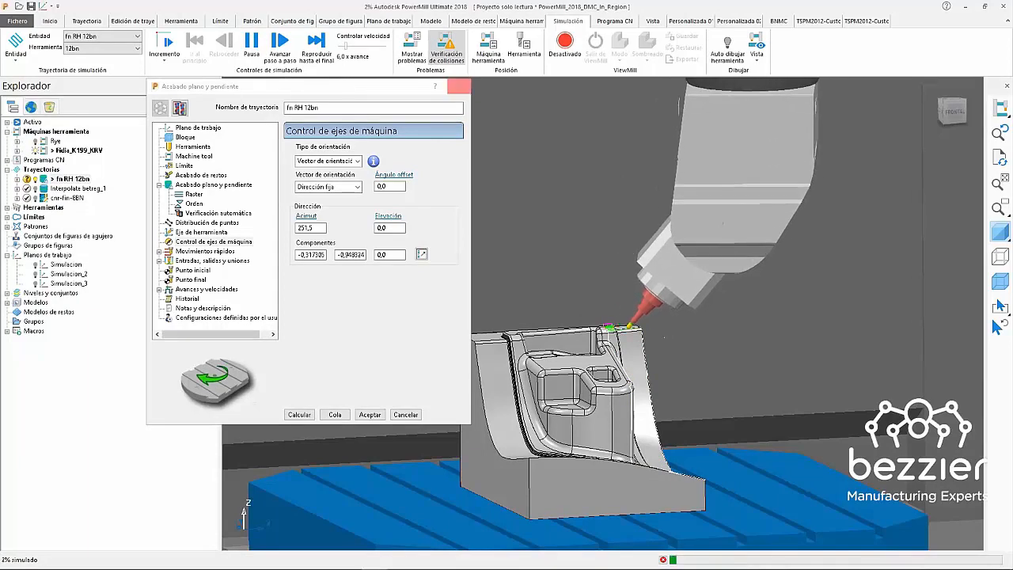
left_click(463, 86)
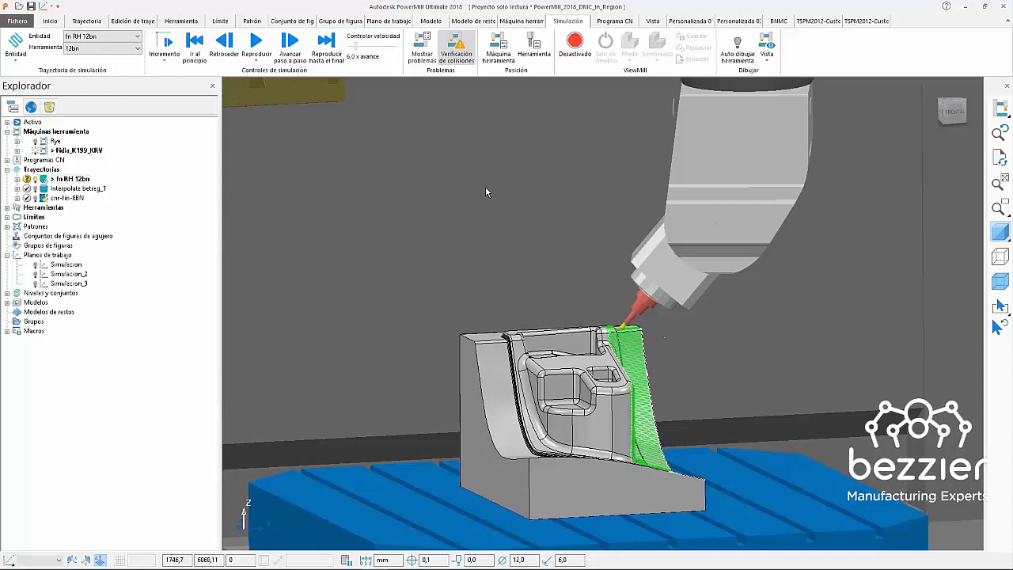
- Start dynamic machine control and show its configuration settings and the machine axis positions side by side
middle_click_drag(647, 284, 658, 335)
scroll(634, 304, "down", 4)
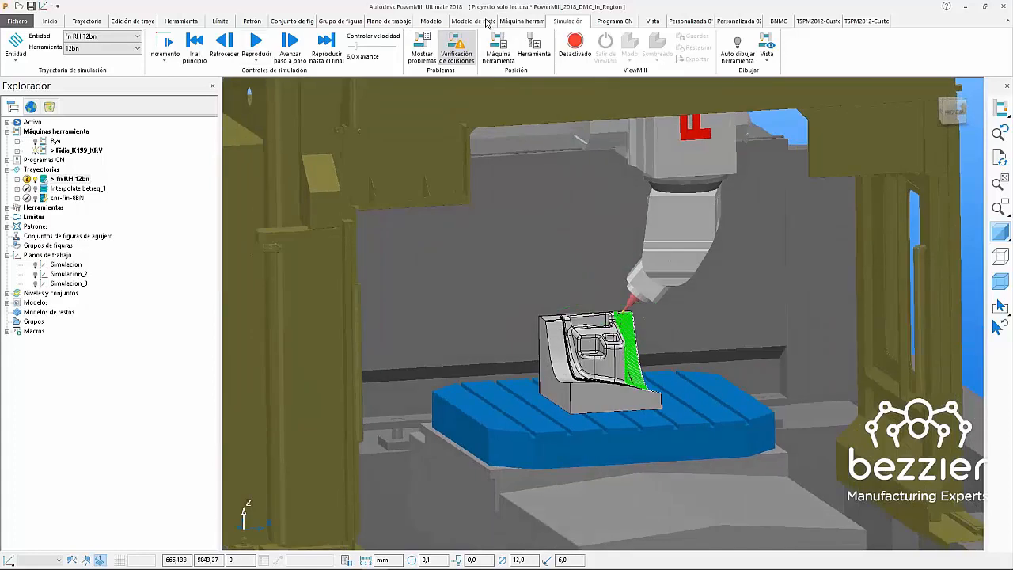
left_click(522, 21)
left_click(270, 47)
scroll(672, 376, "up", 5)
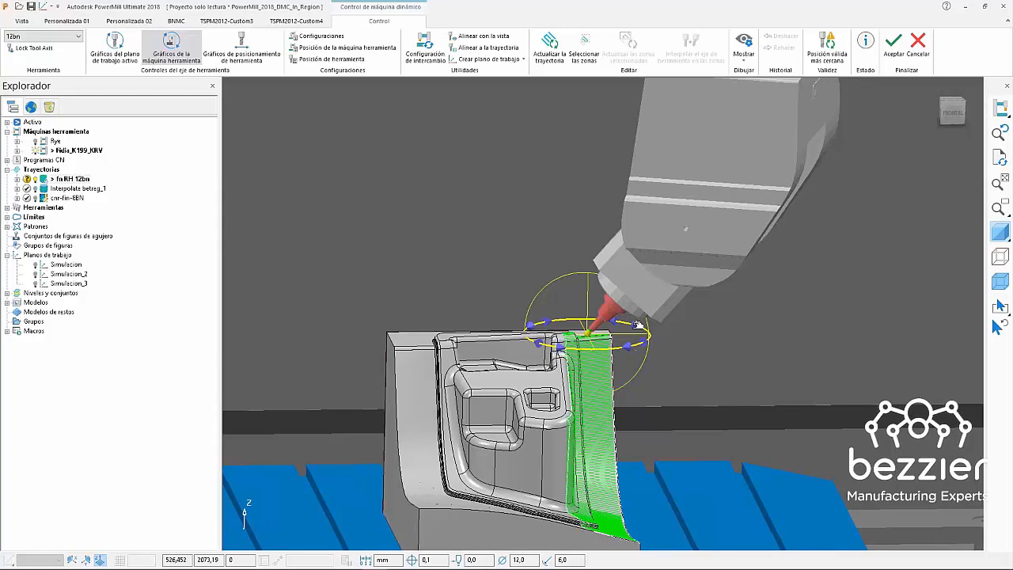
left_click(321, 36)
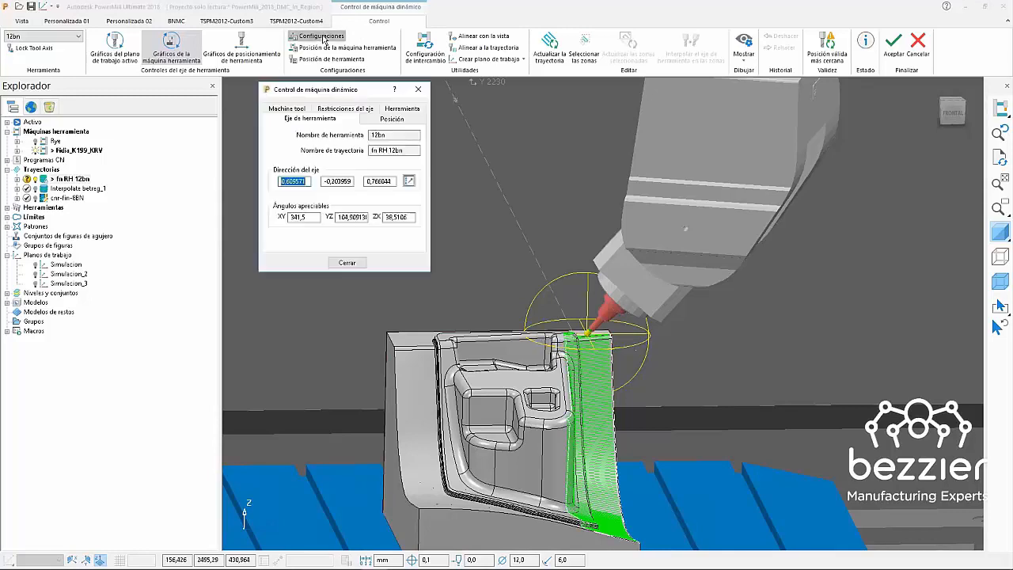
left_click(327, 48)
left_click_drag(176, 114, 80, 115)
left_click_drag(318, 82, 324, 107)
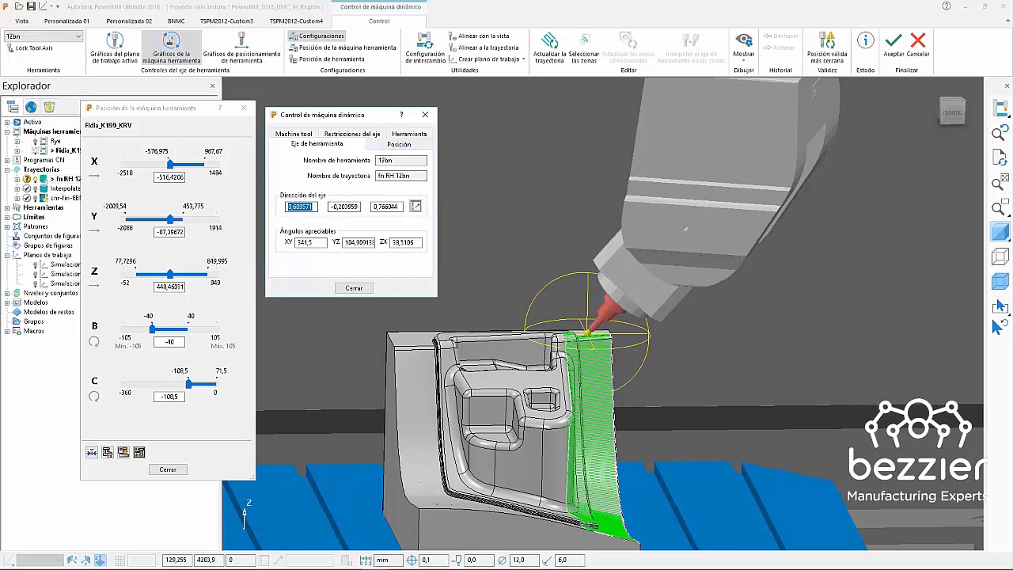
- Limit the C and B rotary axes of toolpath fn RH 12bn to increments of 3,0
left_click(411, 145)
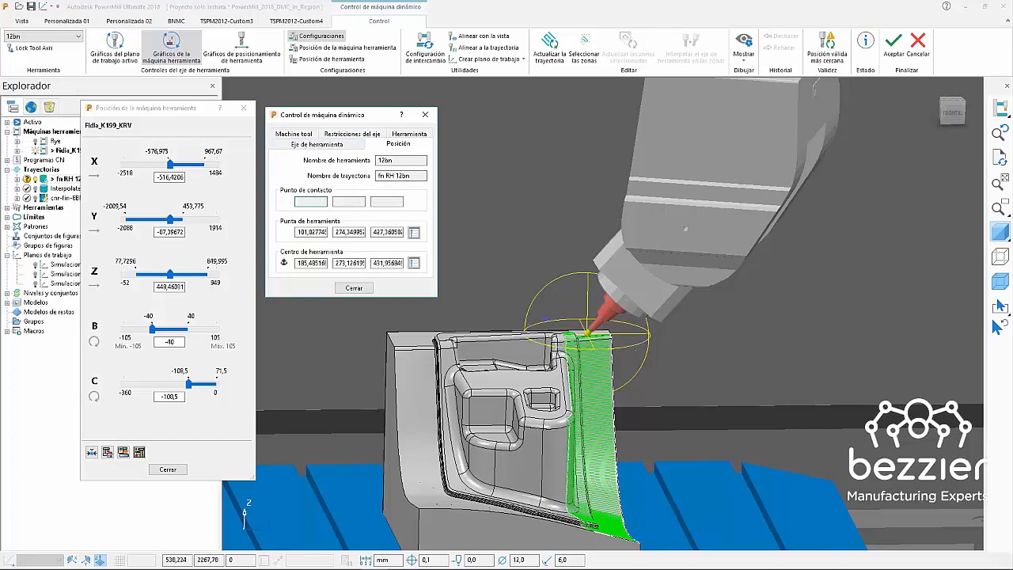
left_click(362, 136)
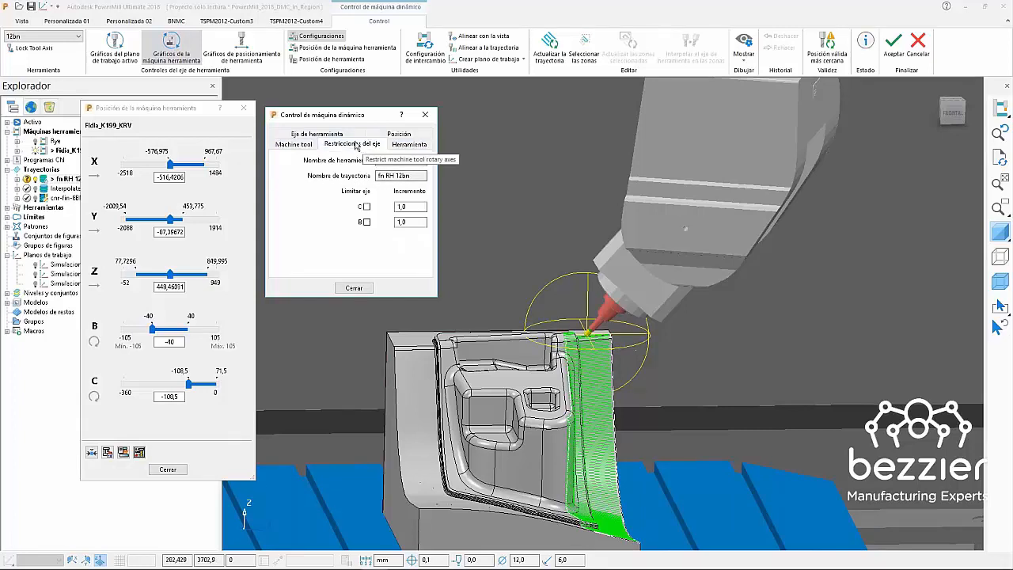
left_click(366, 206)
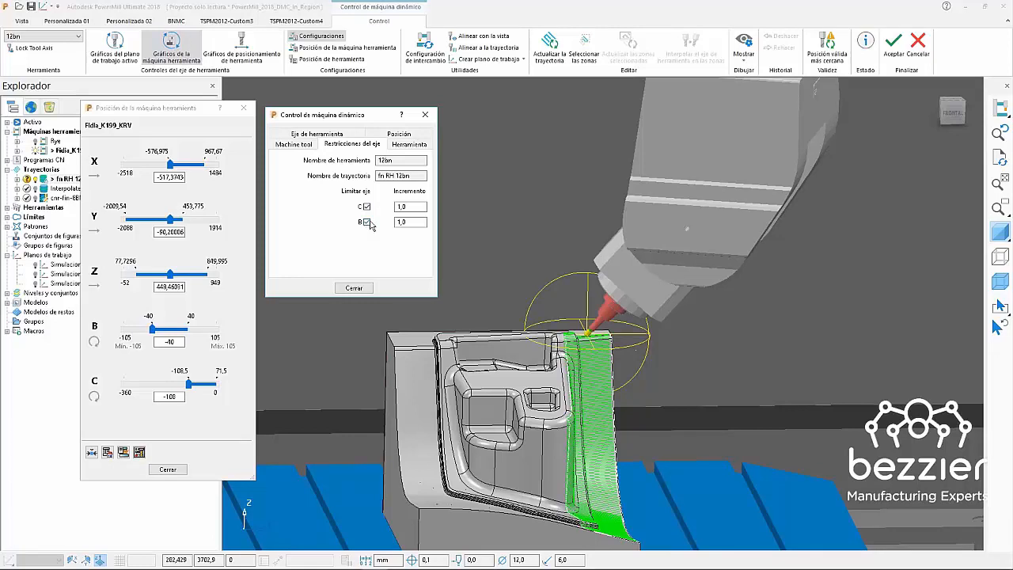
mouse_move(413, 206)
left_mouse_down()
mouse_move(399, 206)
mouse_move(400, 221)
left_mouse_up()
key("Tab")
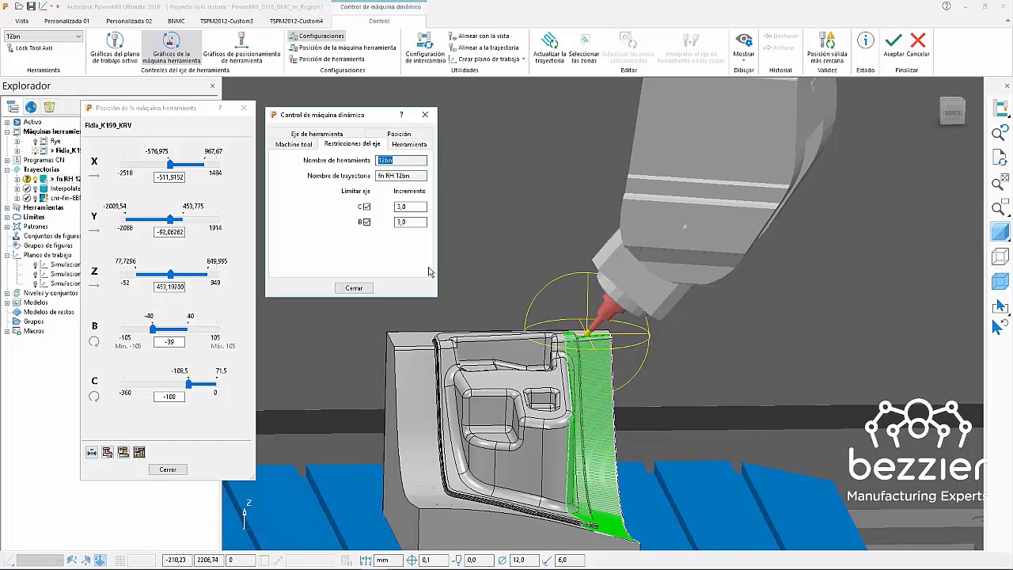
- Tilt the tool further over with its rotation sphere and set the B axis position to -51
left_click(552, 285)
left_click_drag(552, 285, 562, 280)
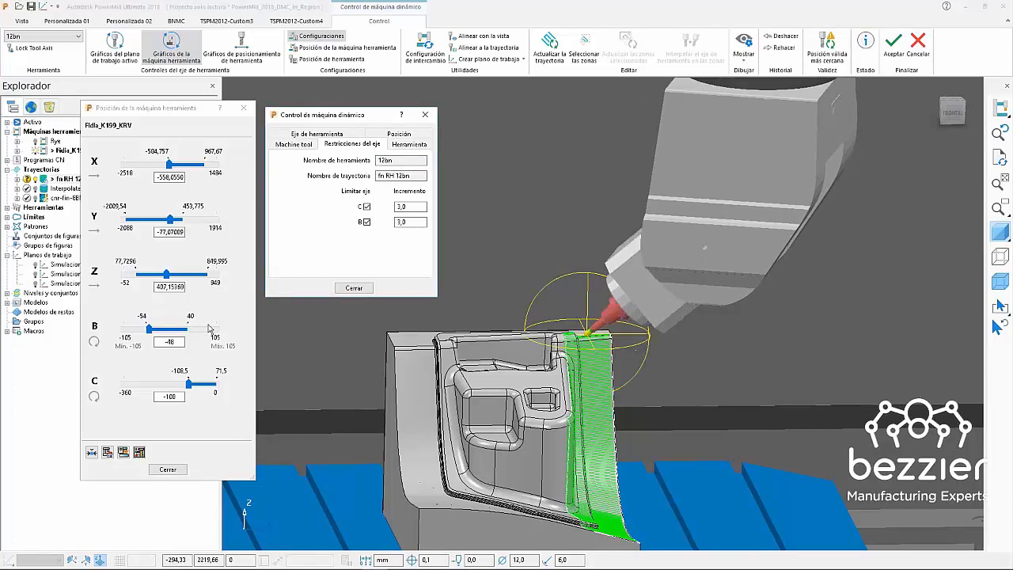
left_click(168, 342)
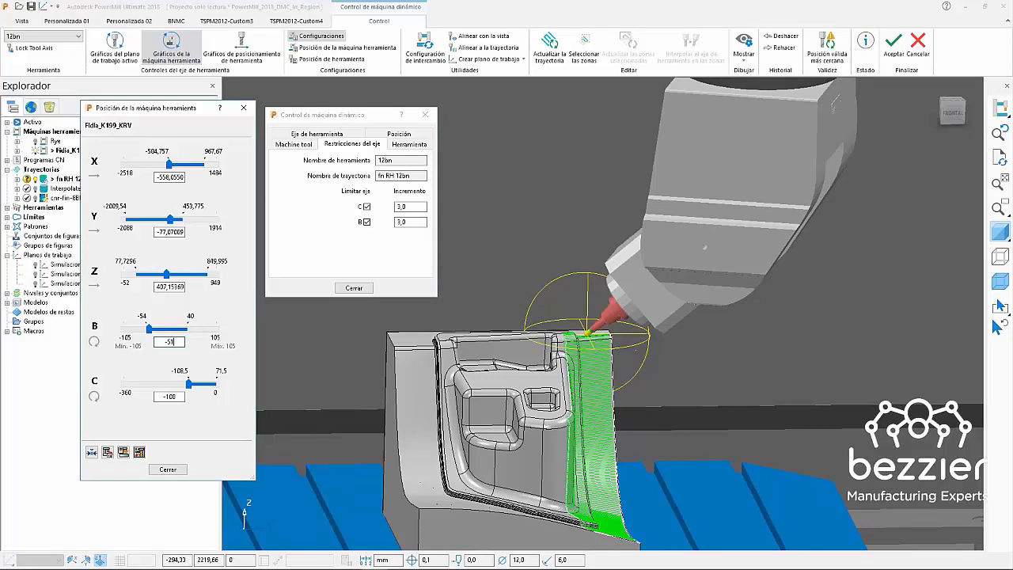
type("-51,2")
key("Return")
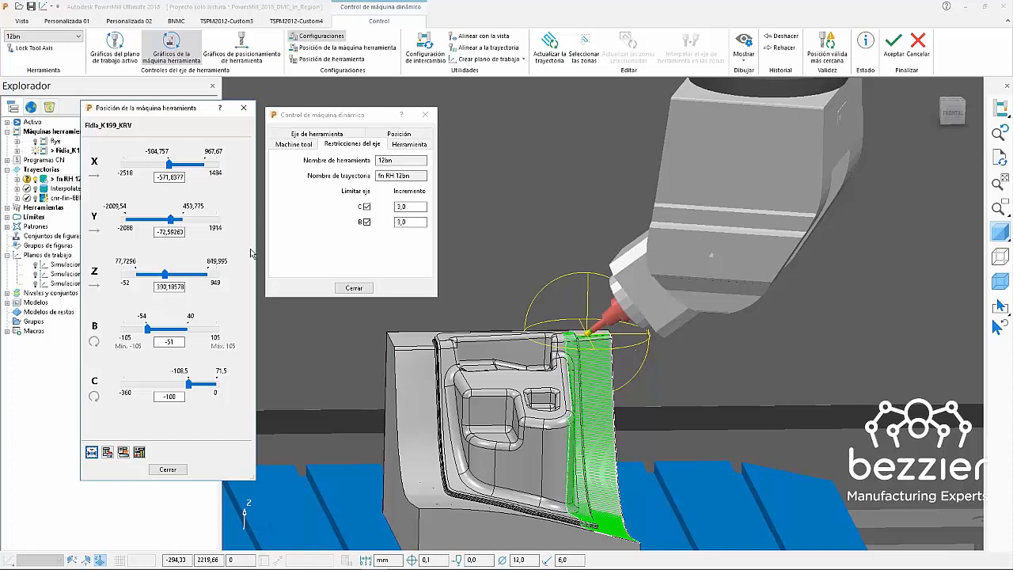
- Set the overhang (Saliente) of tool 12bn to 25 and close the dynamic machine control settings
left_click(409, 144)
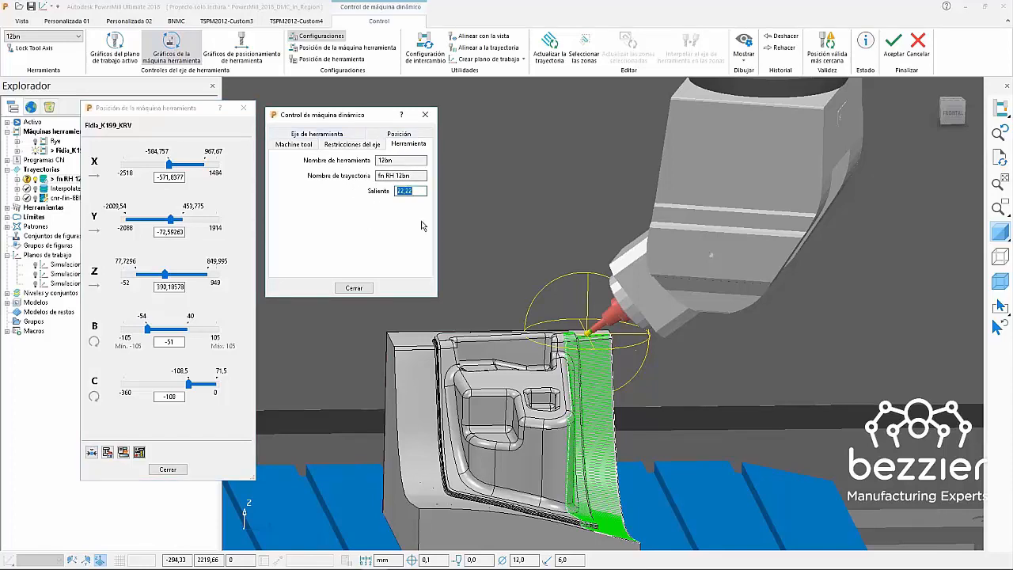
scroll(472, 214, "up", 3)
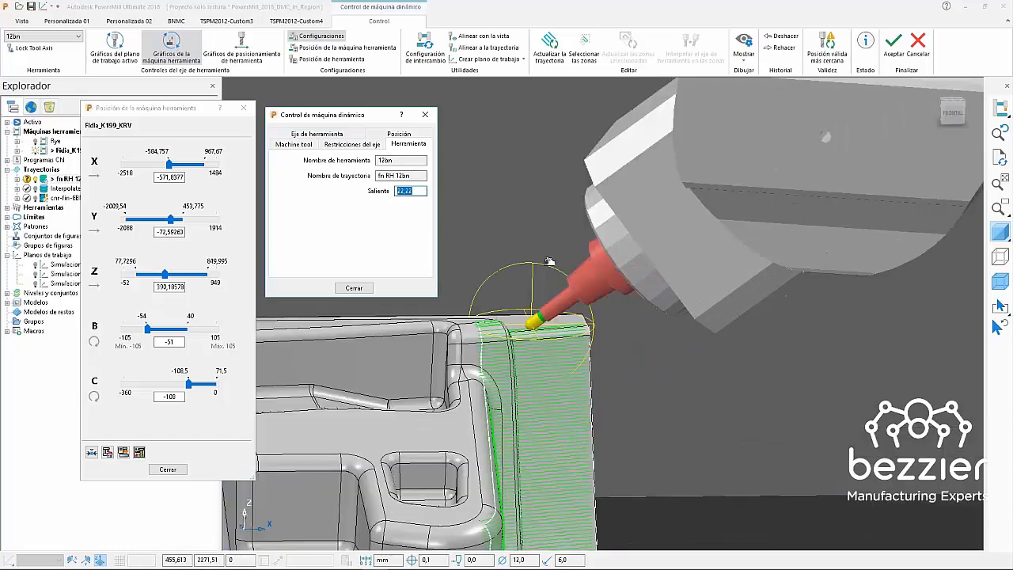
type("25")
key("Return")
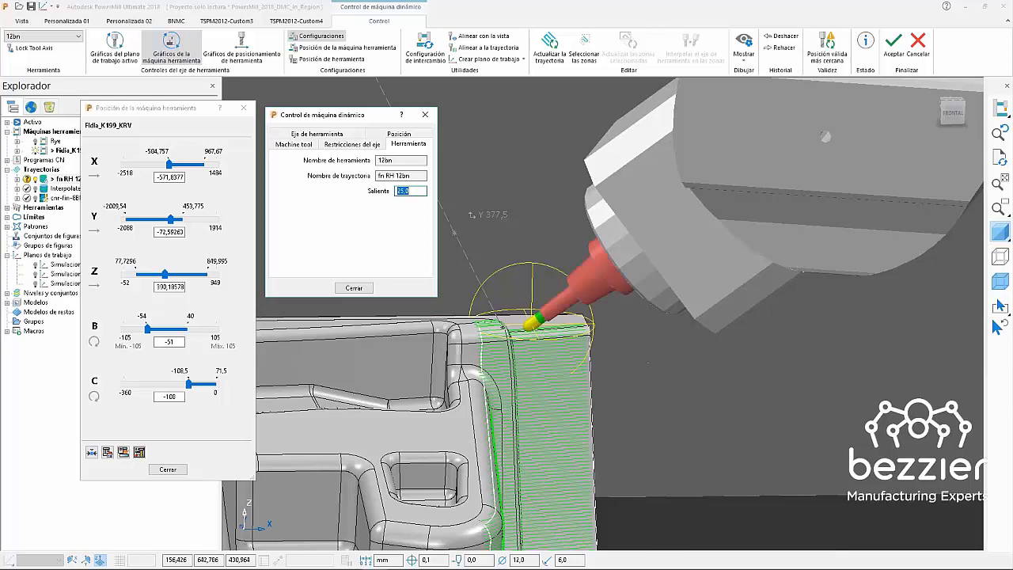
left_click(354, 289)
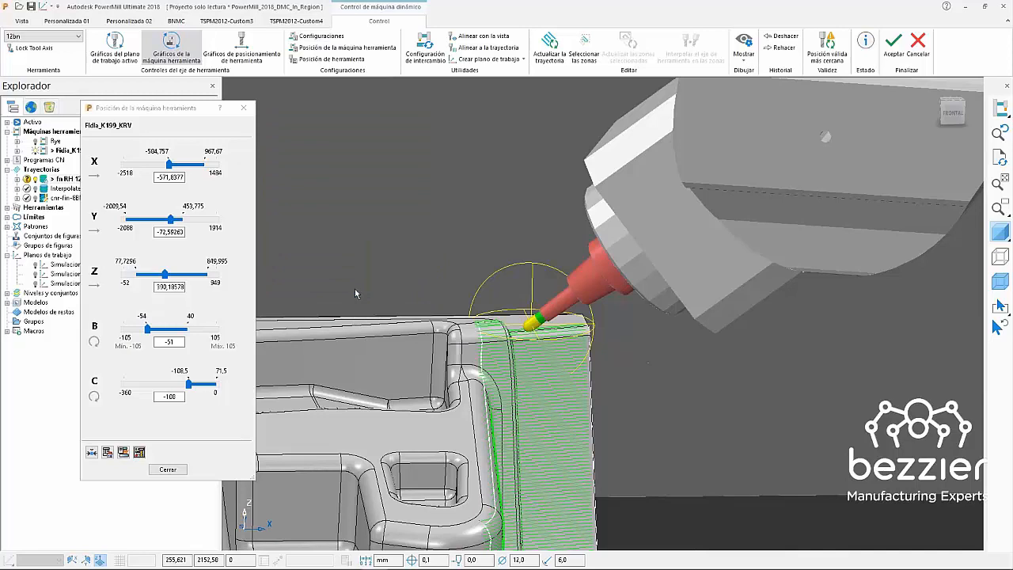
- Close the machine axis positions and accept the dynamic machine control changes
scroll(482, 283, "down", 4)
scroll(482, 286, "down", 2)
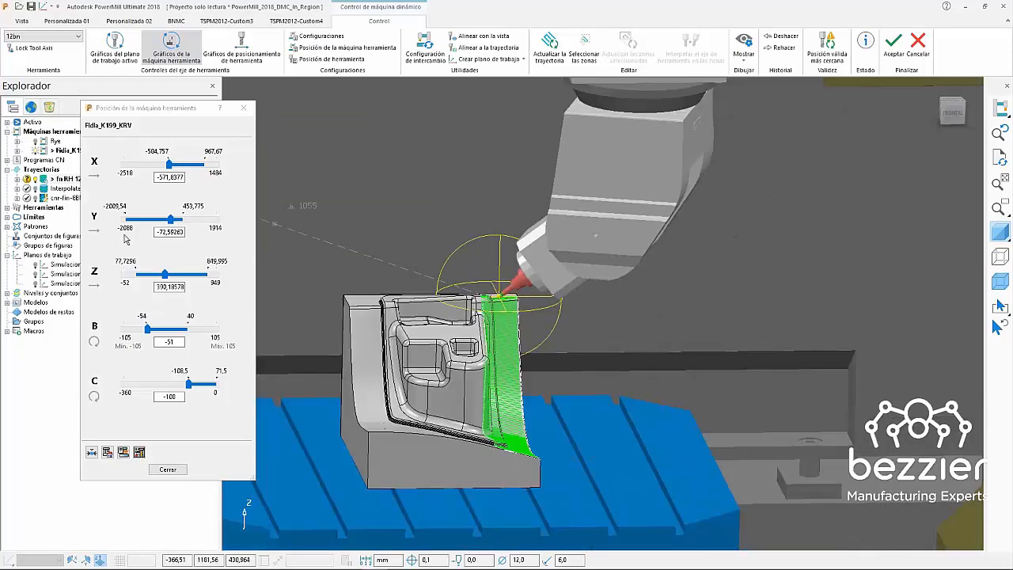
left_click(170, 469)
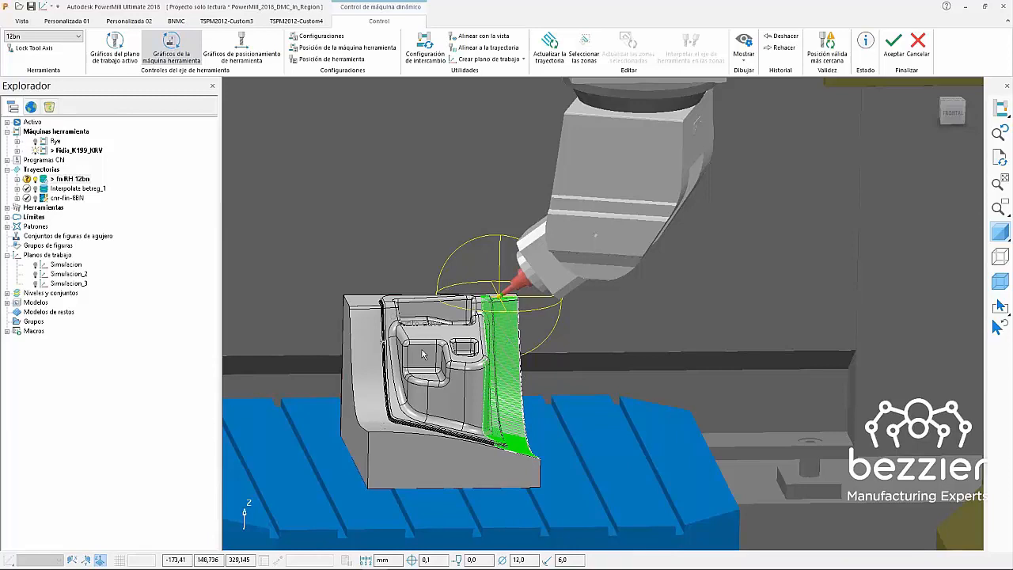
left_click(892, 46)
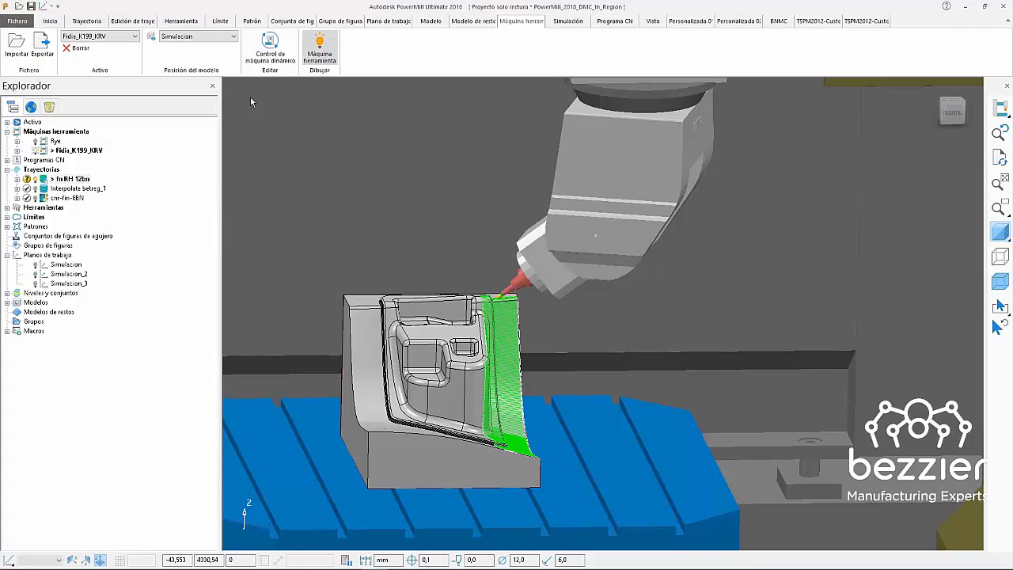
- Restart dynamic machine control, swing the head around and move the tool across to the other side wall of the part
left_click(270, 44)
left_click_drag(552, 307, 496, 295)
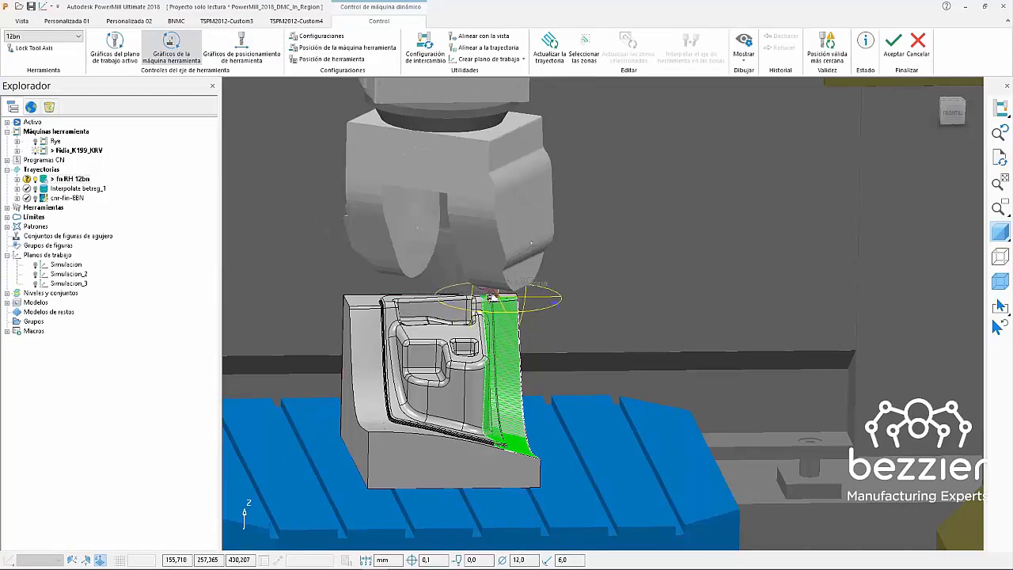
mouse_move(511, 307)
middle_mouse_down()
mouse_move(523, 299)
mouse_move(489, 305)
mouse_move(654, 255)
middle_mouse_up()
scroll(489, 305, "up", 3)
left_click_drag(647, 255, 408, 299)
- Refine the tool tip position and head tilt so the tool points at the part's wall opposite the fn RH 12bn toolpath
middle_click_drag(636, 320, 646, 349, "shift")
left_click_drag(525, 256, 490, 357)
scroll(492, 360, "down", 2)
middle_click_drag(531, 479, 582, 453)
left_click_drag(516, 306, 568, 291)
left_click_drag(566, 289, 491, 330)
middle_click_drag(491, 330, 546, 350)
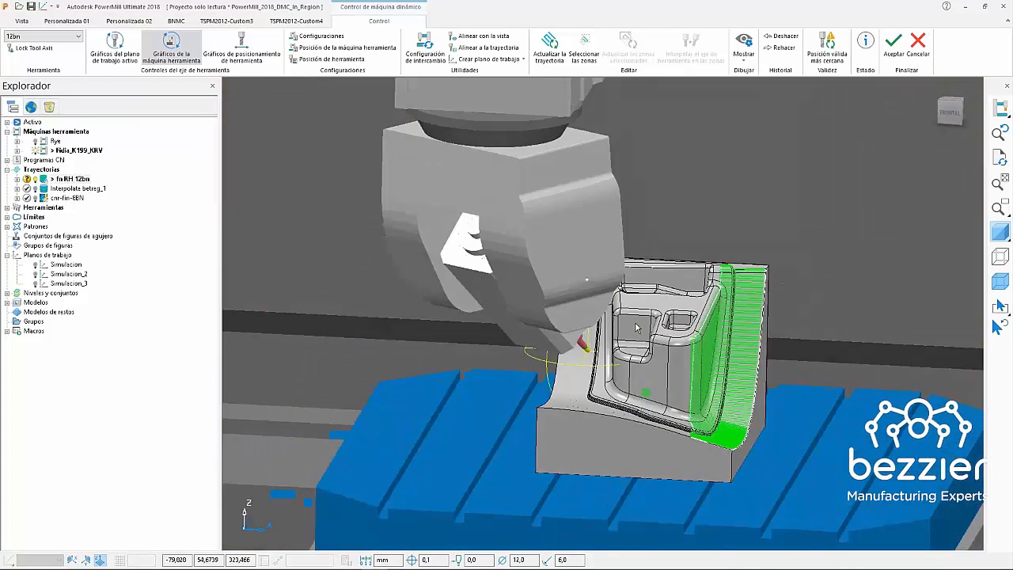
left_click_drag(570, 361, 574, 340)
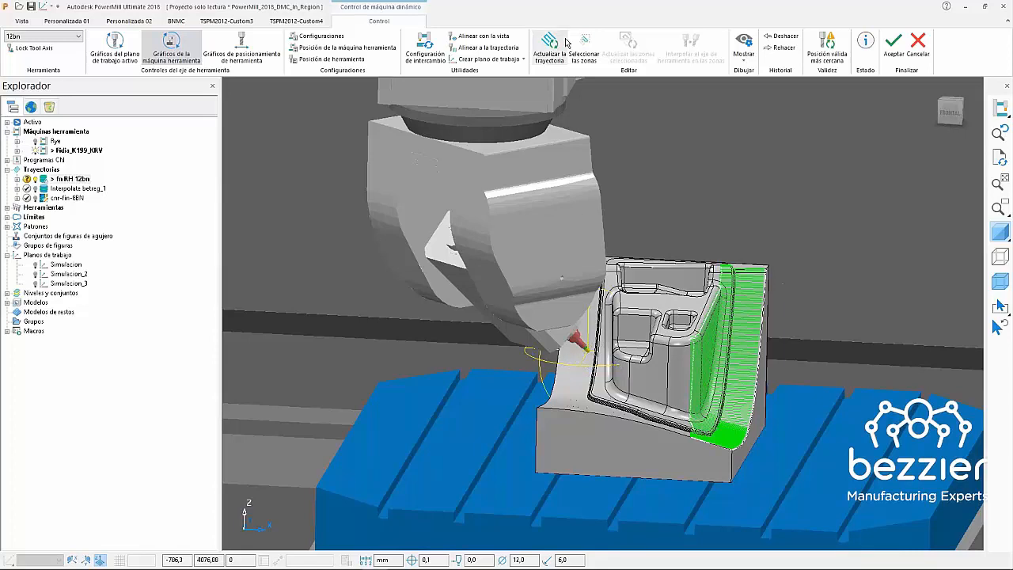
- Create a workplane aligned with the tool and accept the dynamic machine control session
left_click(520, 64)
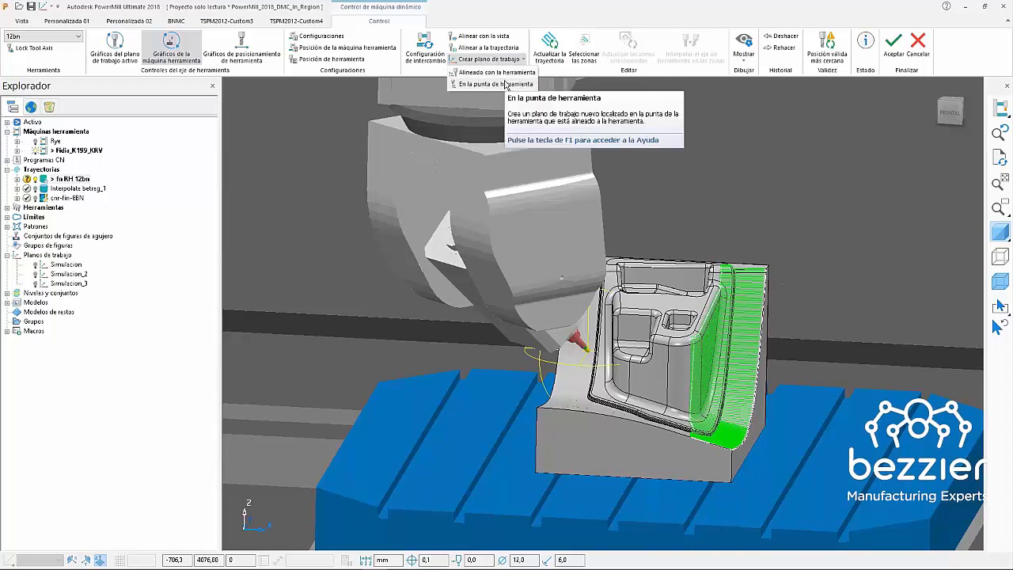
left_click(507, 74)
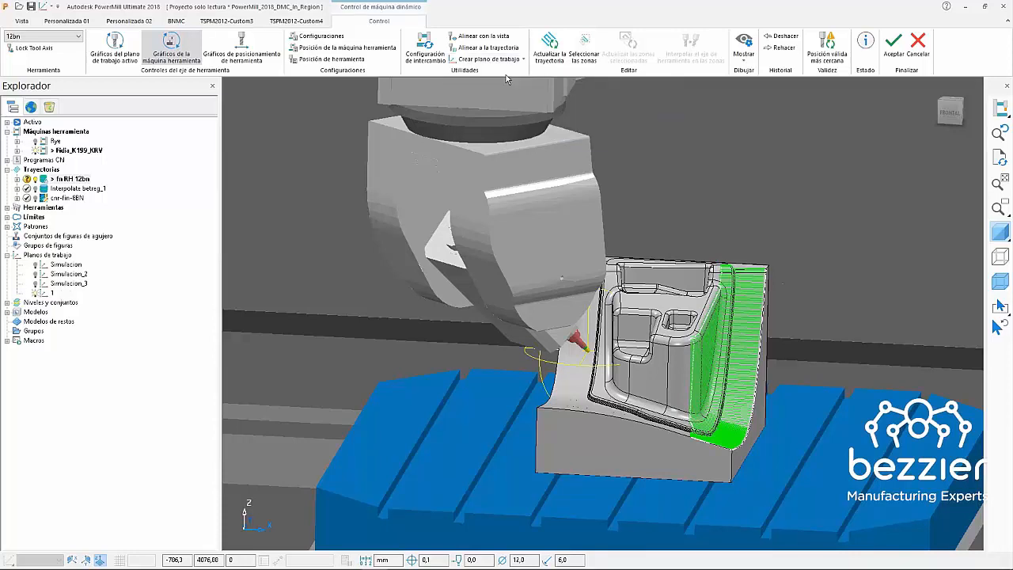
left_click(895, 55)
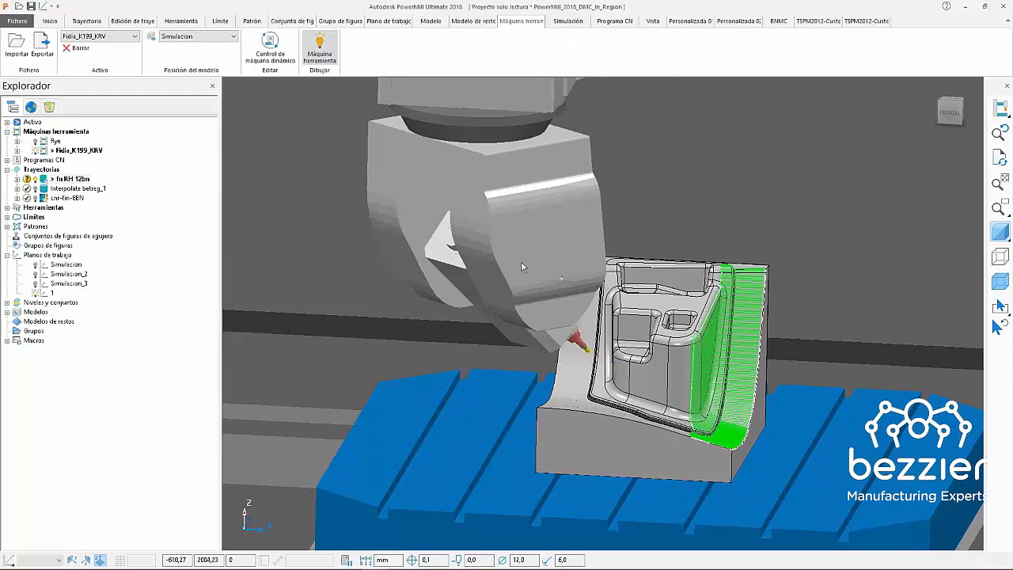
- Open the settings of toolpath fn RH 12bn, create an editable copy of it and name the copy fn LH 12bn
left_click(75, 179)
right_click(77, 179)
left_click(140, 236)
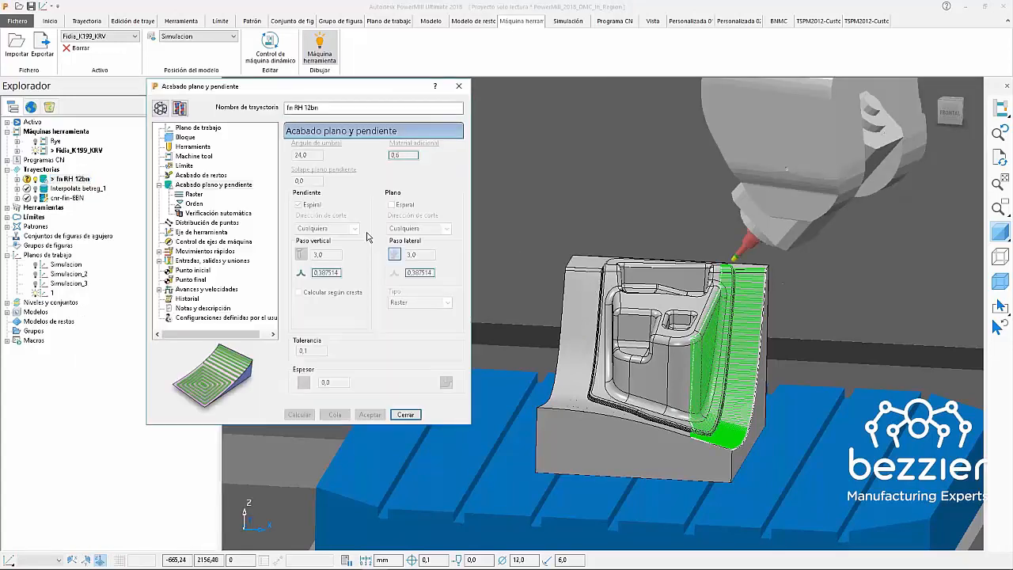
left_click(260, 143)
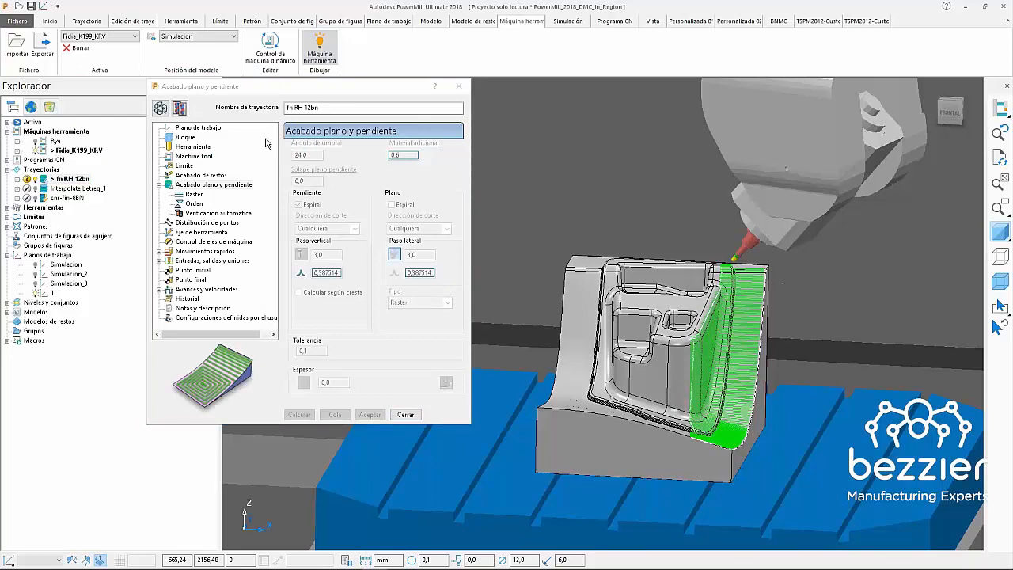
left_click(329, 108)
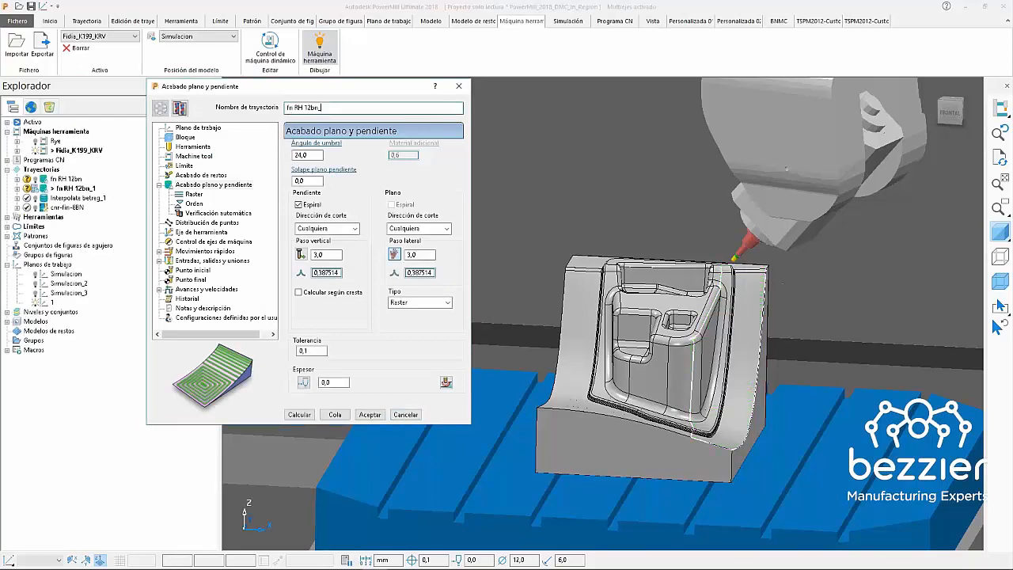
left_click(295, 107)
key("BackSpace")
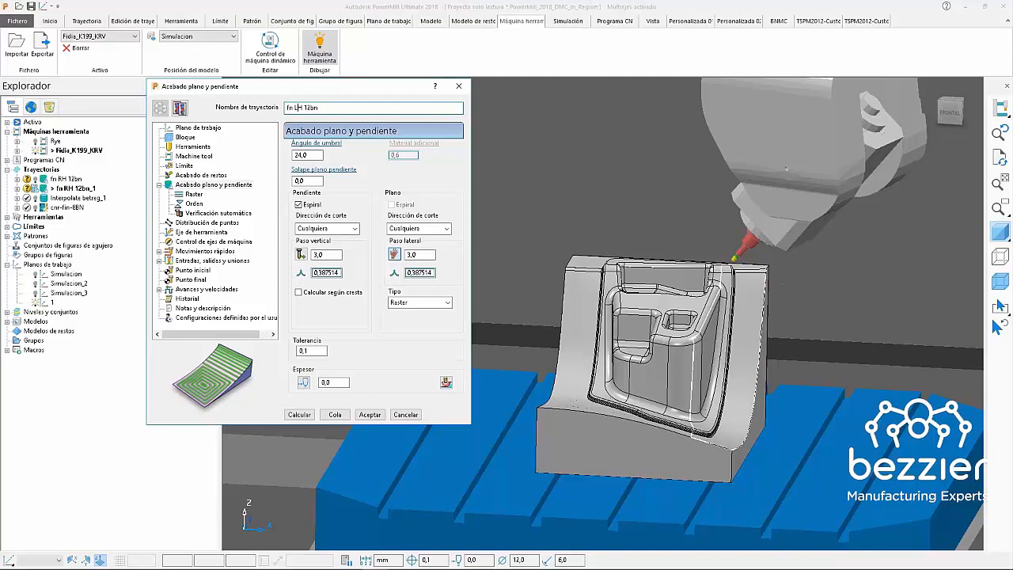
- Assign workplane 1 to toolpath fn LH 12bn
left_click(198, 127)
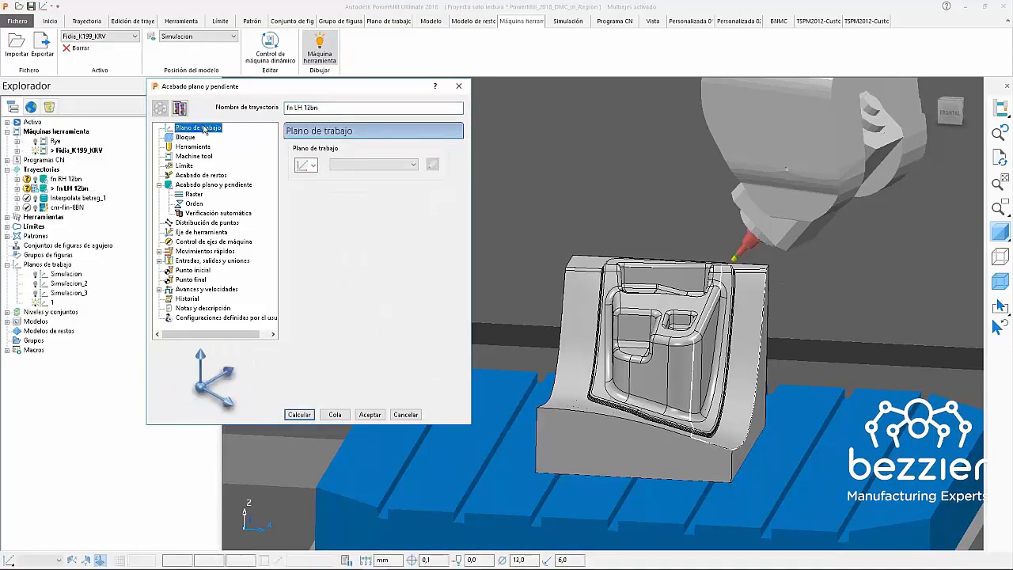
left_click(373, 165)
left_click(354, 213)
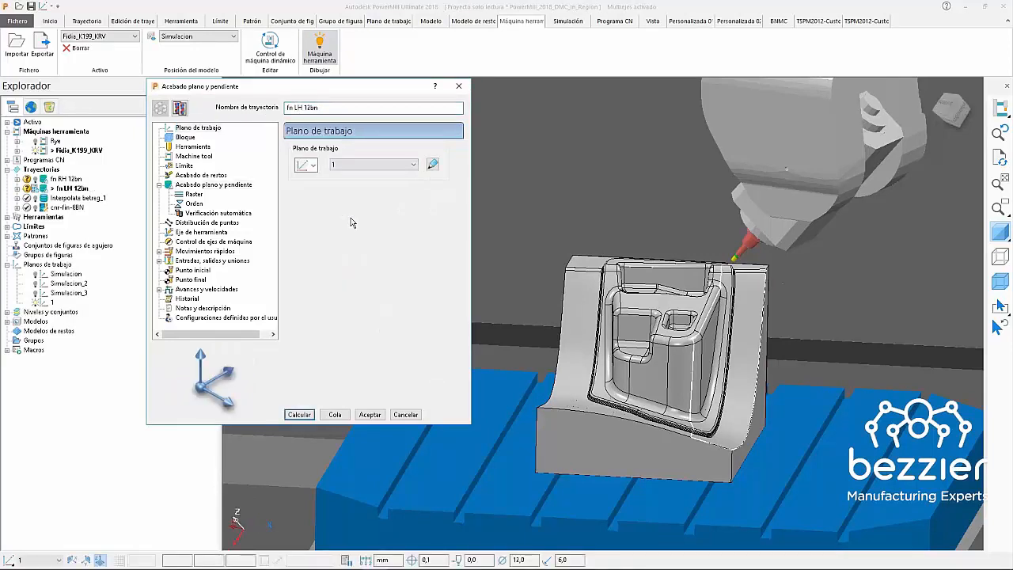
- Set the tool axis of fn LH 12bn to Vertical and its machine axis orientation type to Libre
left_click(178, 233)
left_click(324, 157)
left_click(324, 167)
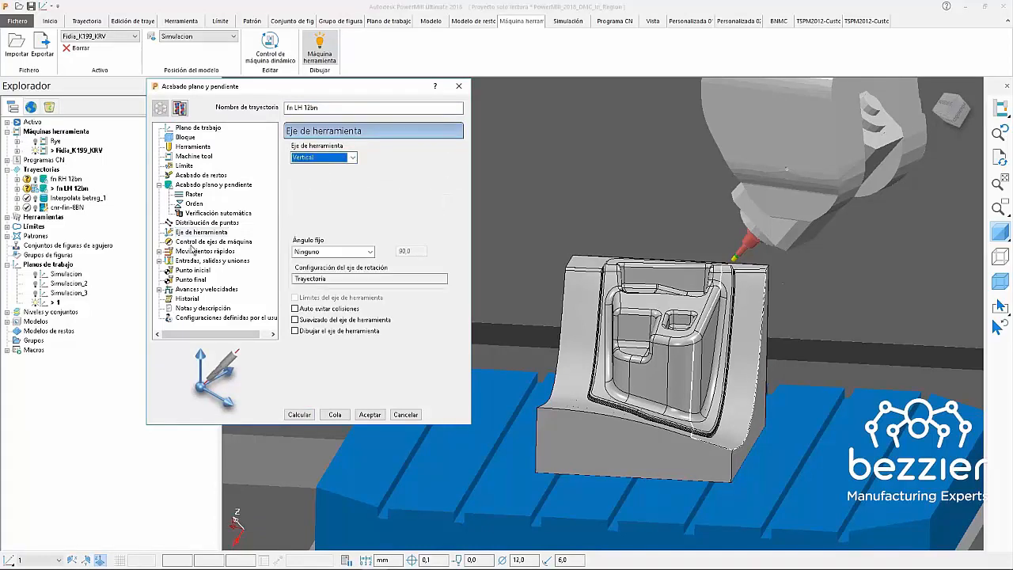
left_click(202, 242)
left_click(326, 161)
left_click(309, 171)
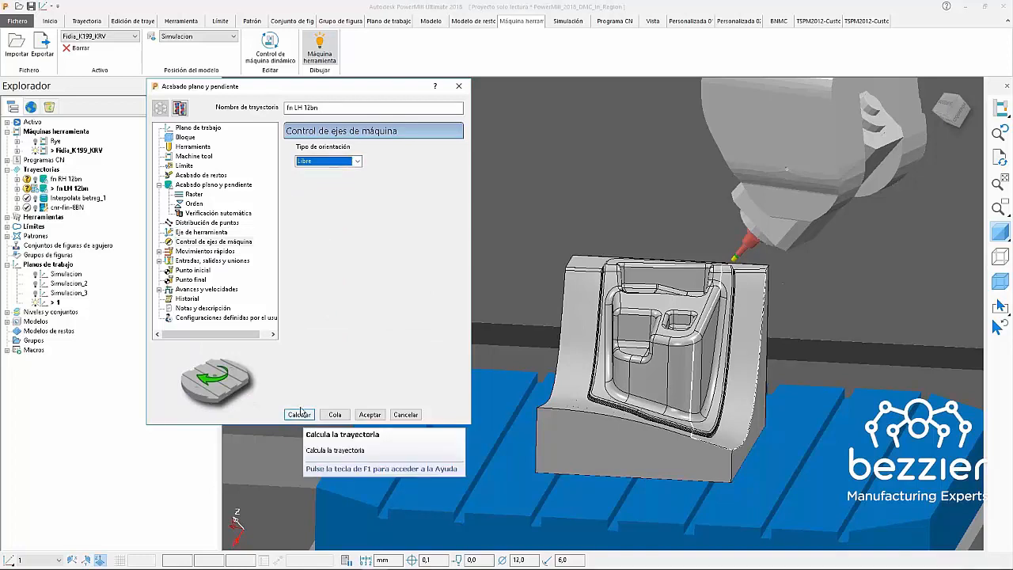
- Limit the toolpath with boundary fn LH 12bn, calculate it and close its settings
left_click(187, 166)
left_click(374, 170)
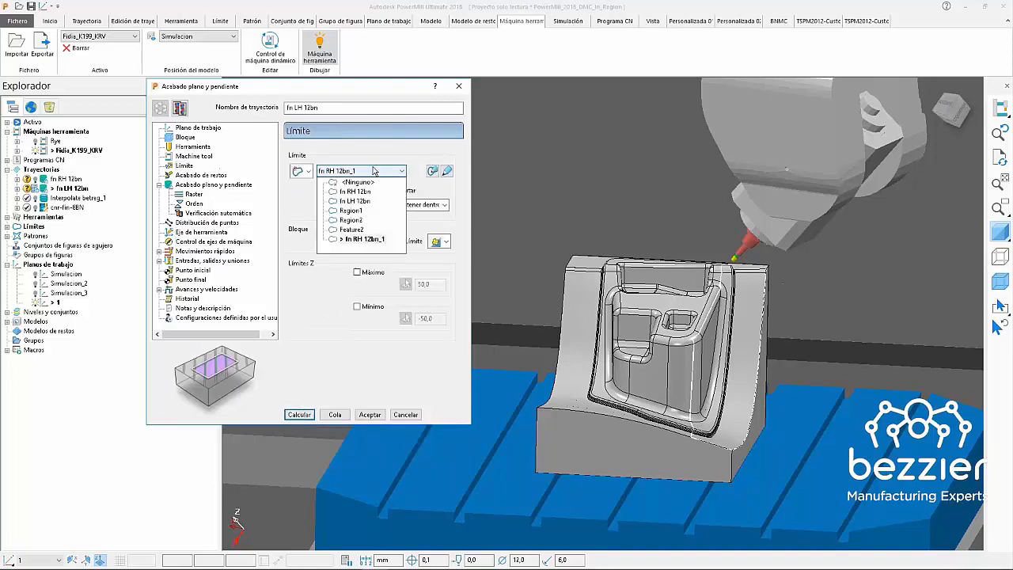
left_click(355, 201)
left_click(298, 414)
left_click(615, 332)
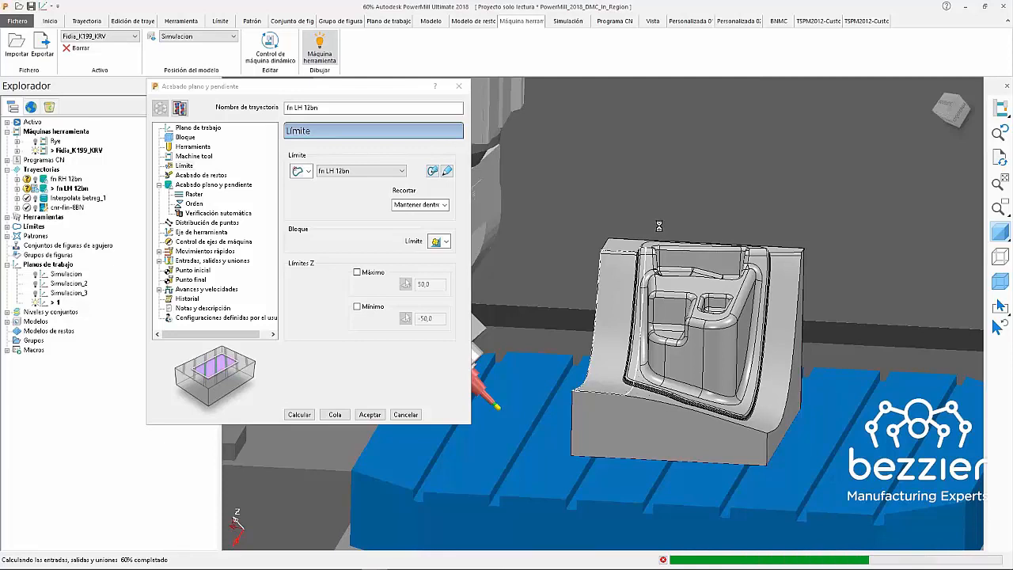
left_click(405, 414)
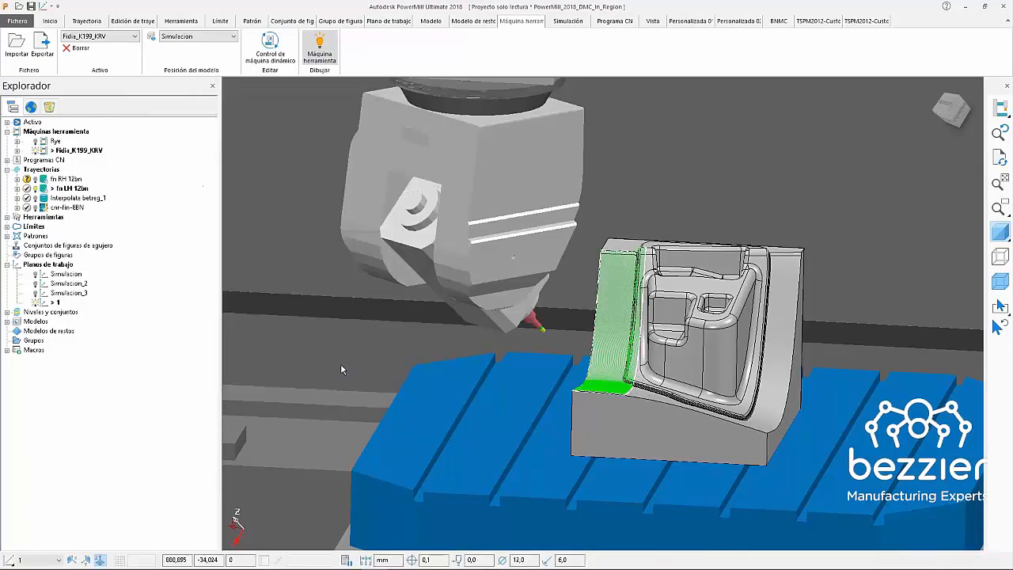
- Simulate toolpath fn LH 12bn from its start and play it through with the machine shown
left_click(62, 180)
right_click(62, 189)
left_click(84, 194)
left_click(252, 47)
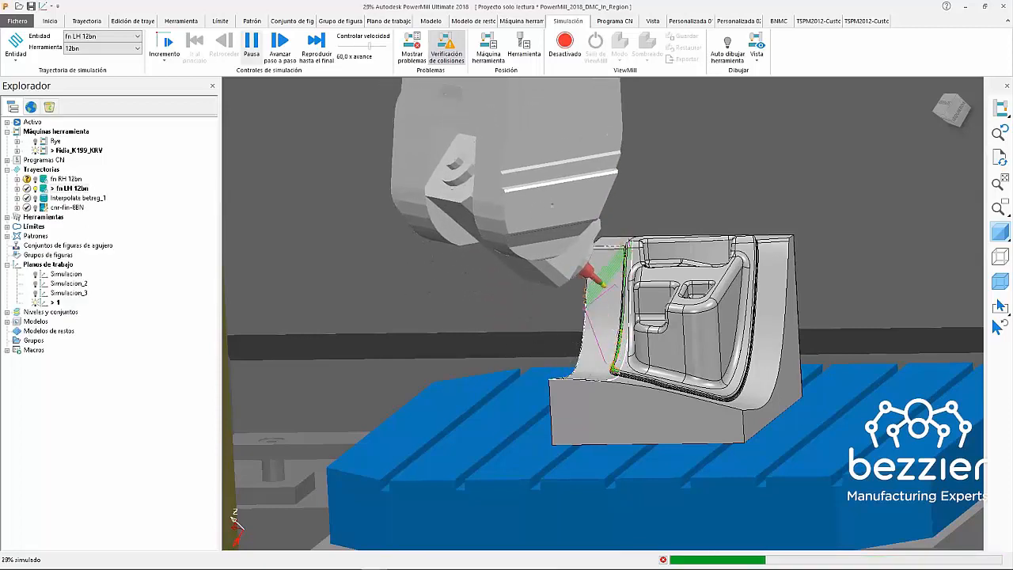
scroll(576, 195, "down", 3)
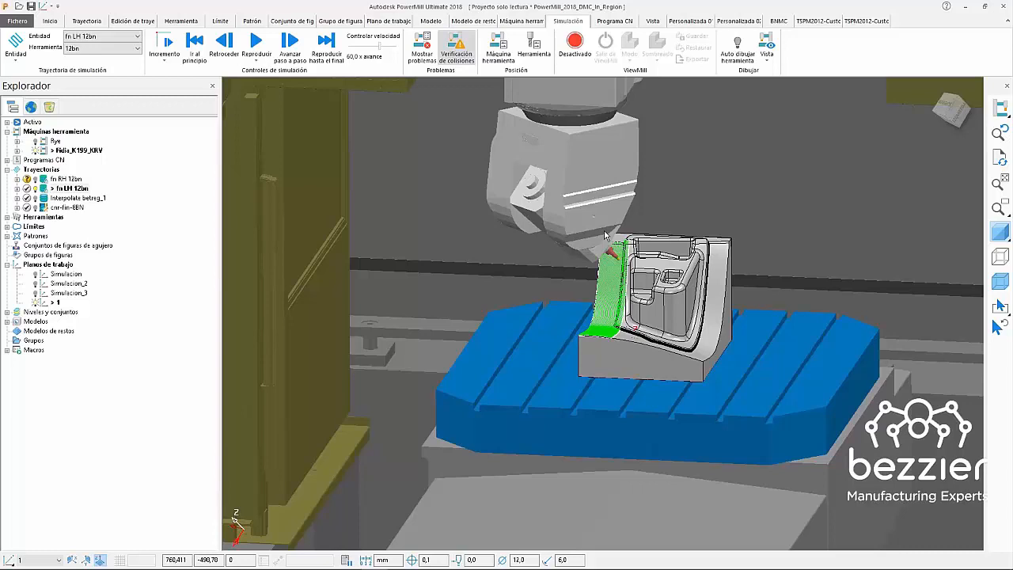
- Activate toolpath Interpolate betreg_1 and deactivate the machine tool Fidia_K199_KRV
double_click(47, 189)
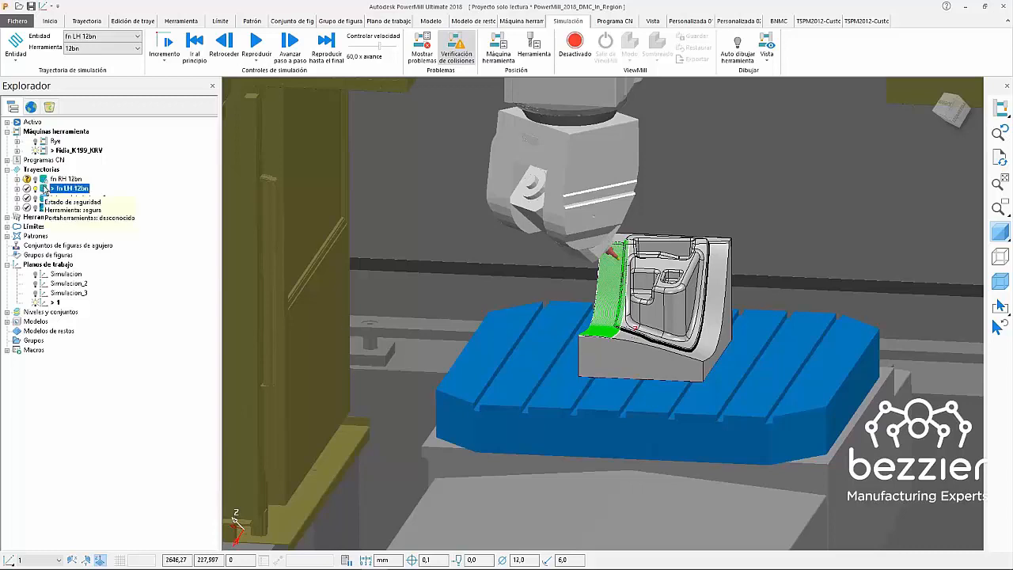
double_click(46, 199)
middle_click_drag(638, 358, 799, 353)
scroll(620, 339, "up", 10)
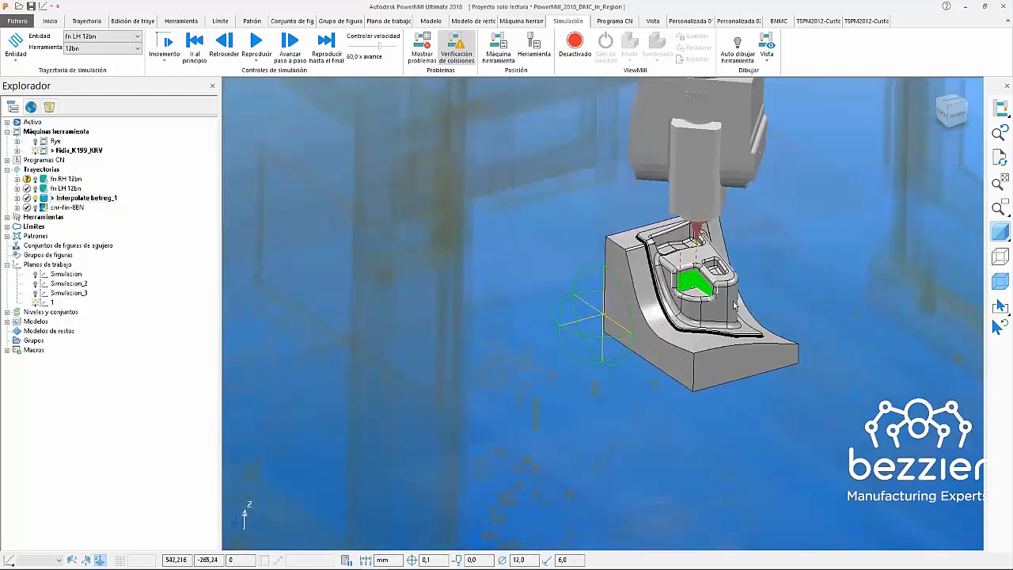
scroll(620, 339, "up", 3)
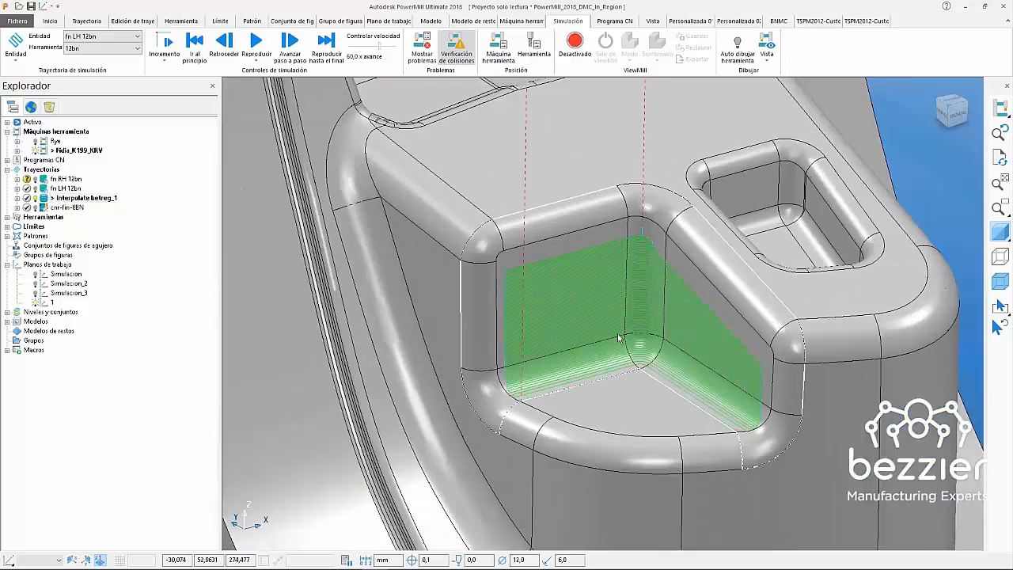
double_click(46, 151)
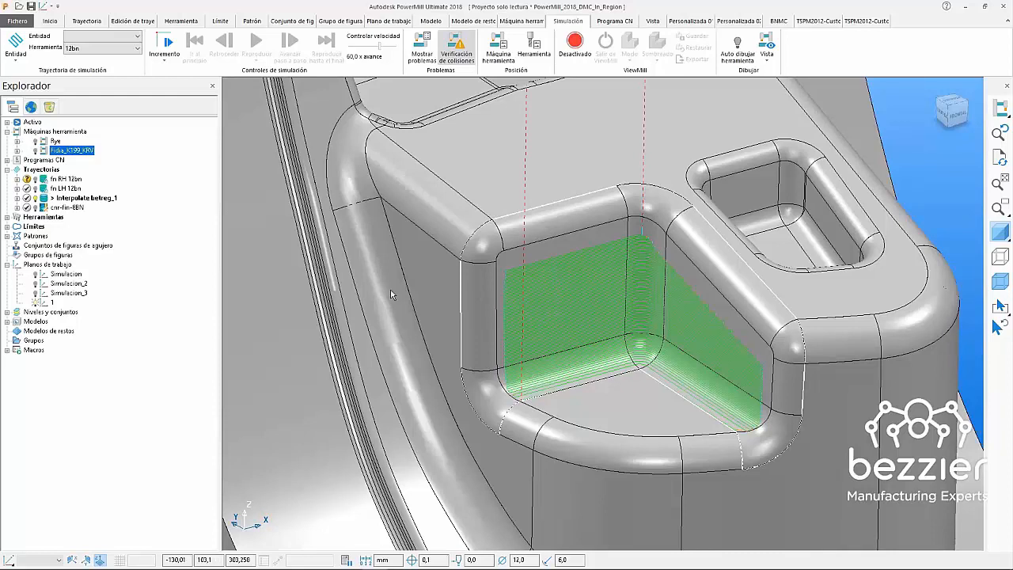
scroll(615, 287, "down", 2)
scroll(615, 287, "down", 5)
scroll(615, 287, "up", 6)
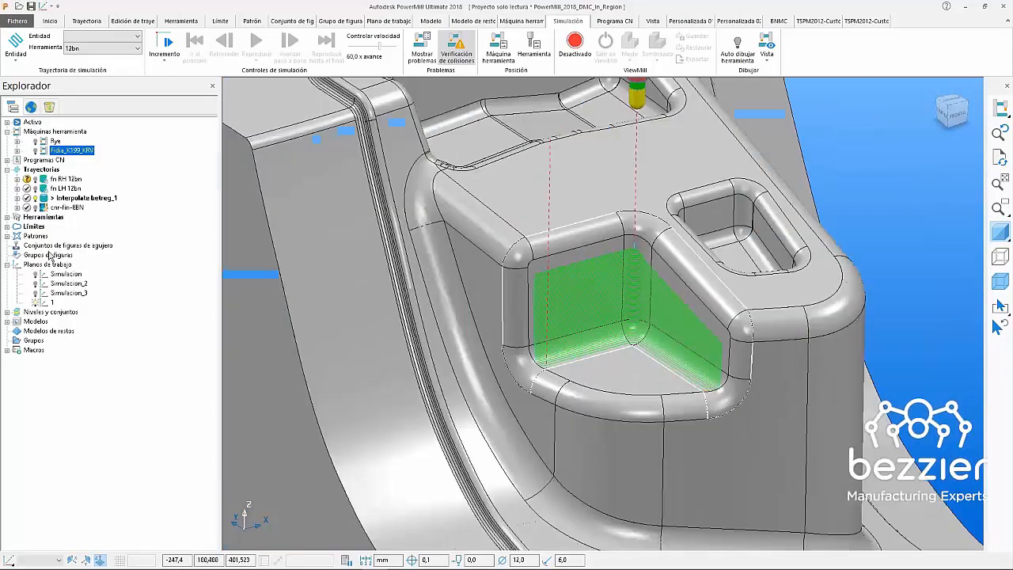
- Activate toolpaths fn RH 12bn and fn LH 12bn one after the other to review each on the part
double_click(45, 181)
scroll(802, 273, "down", 5)
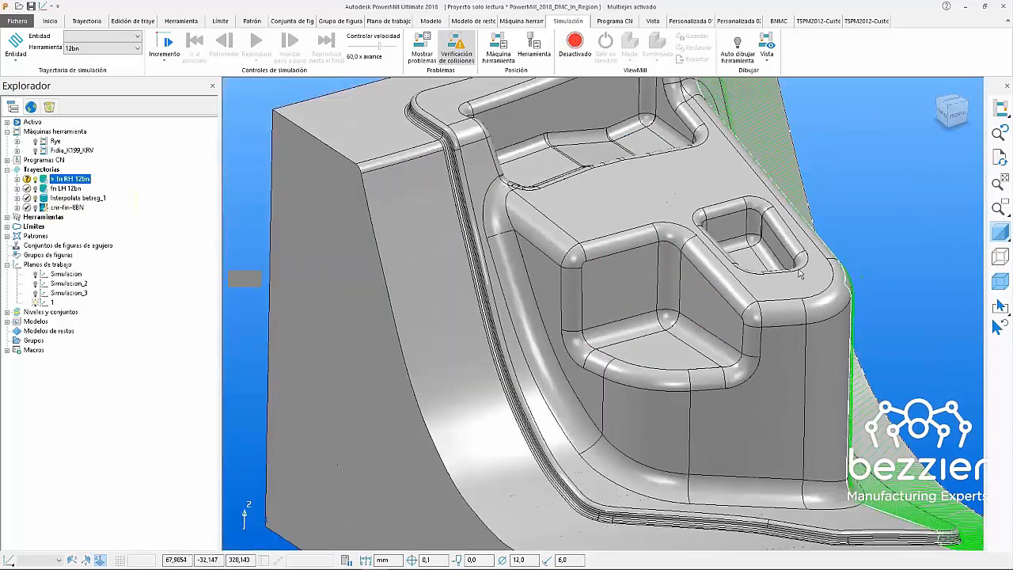
middle_click_drag(802, 273, 743, 339)
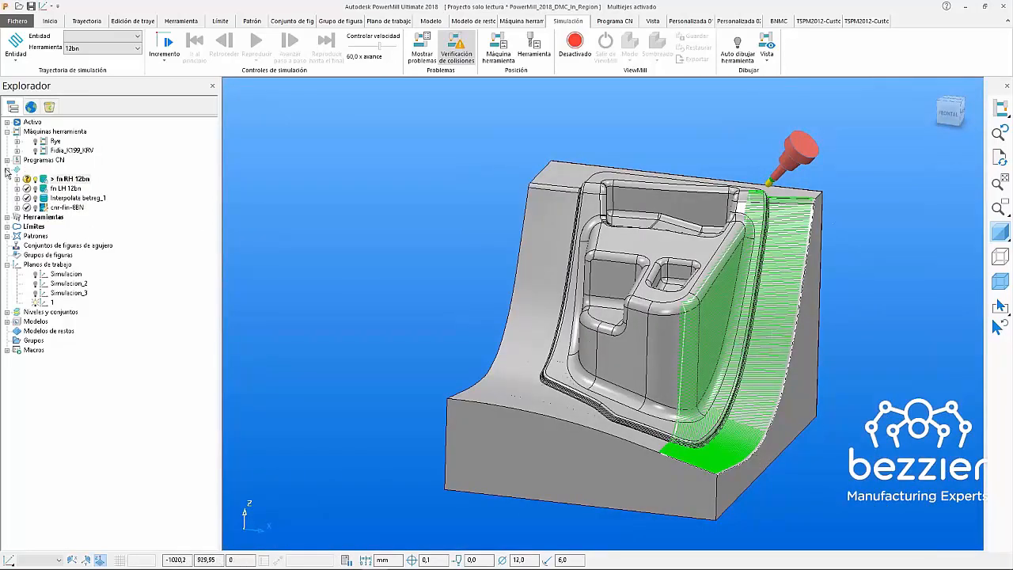
double_click(44, 188)
middle_click_drag(534, 352, 673, 332)
- Activate toolpath Interpolate betreg_1 again and inspect its passes on the two pocket walls
double_click(46, 199)
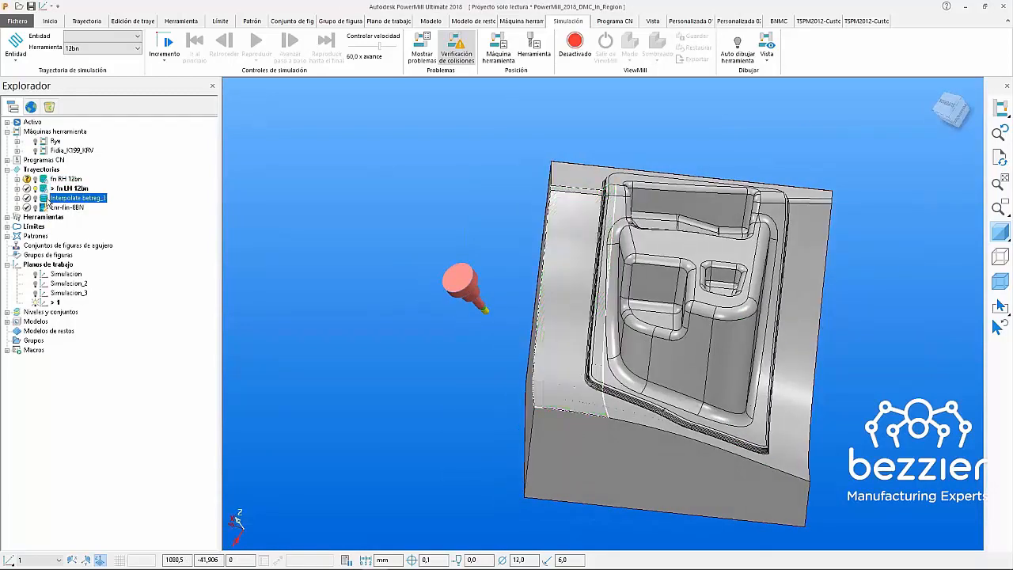
middle_click_drag(466, 338, 589, 416)
scroll(650, 290, "up", 6)
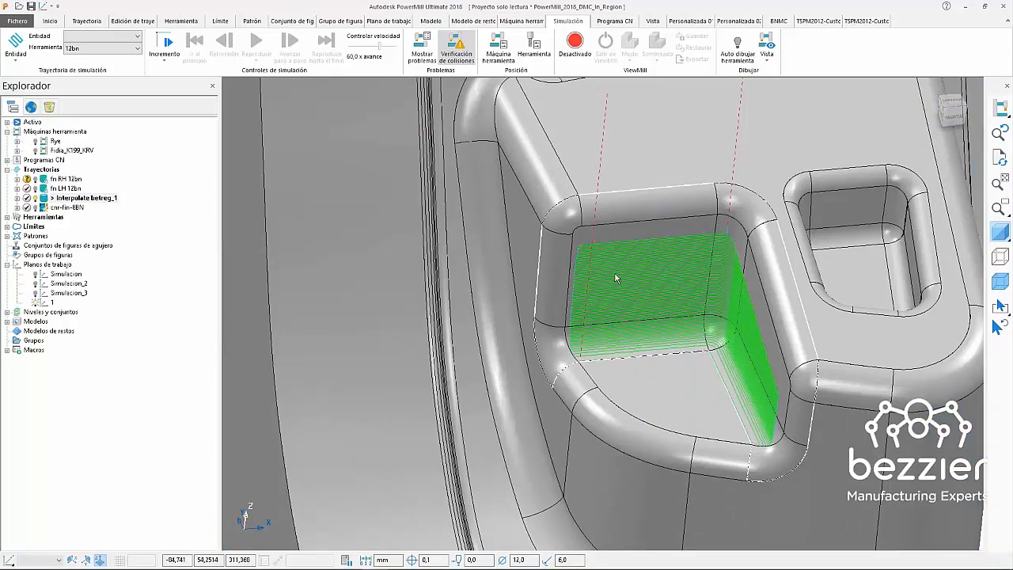
middle_click_drag(723, 391, 703, 288)
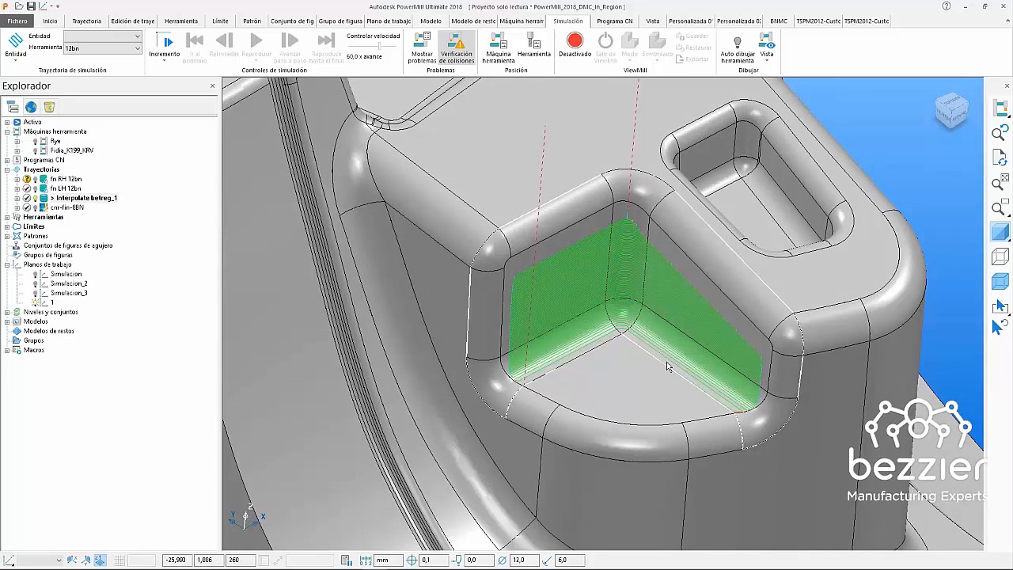
scroll(675, 326, "down", 2)
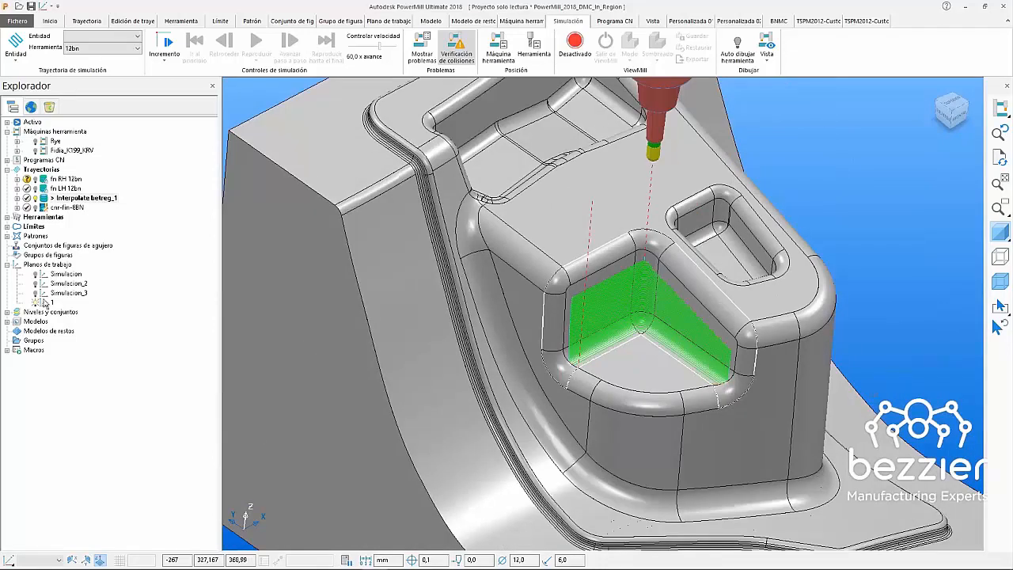
- Start dynamic machine control and display boundaries Region1 and Region2 over the pocket
left_click(7, 227)
left_click(520, 22)
left_click(267, 46)
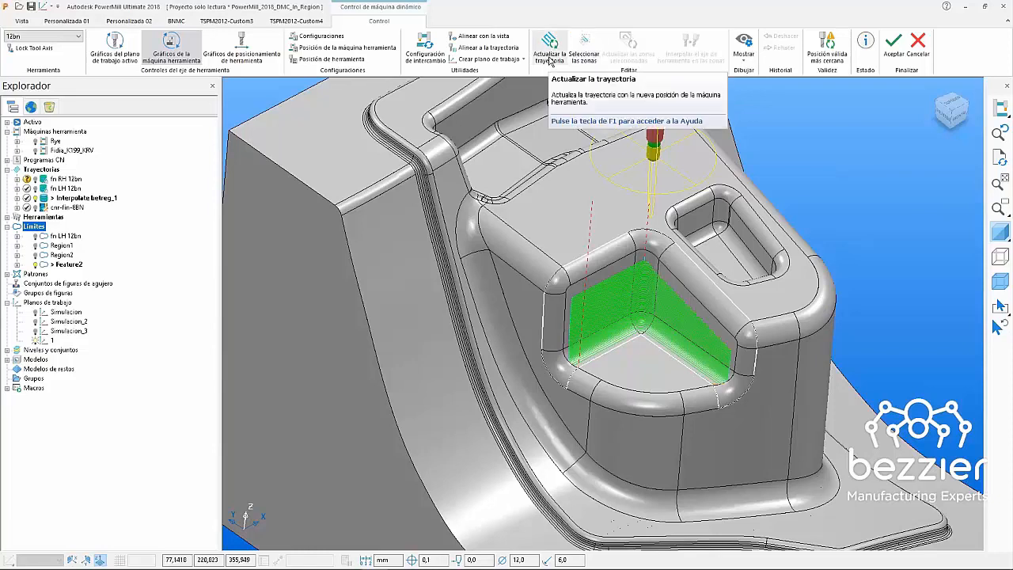
scroll(649, 227, "down", 2)
left_click(35, 245)
left_click(35, 255)
scroll(656, 264, "up", 3)
scroll(655, 266, "down", 3)
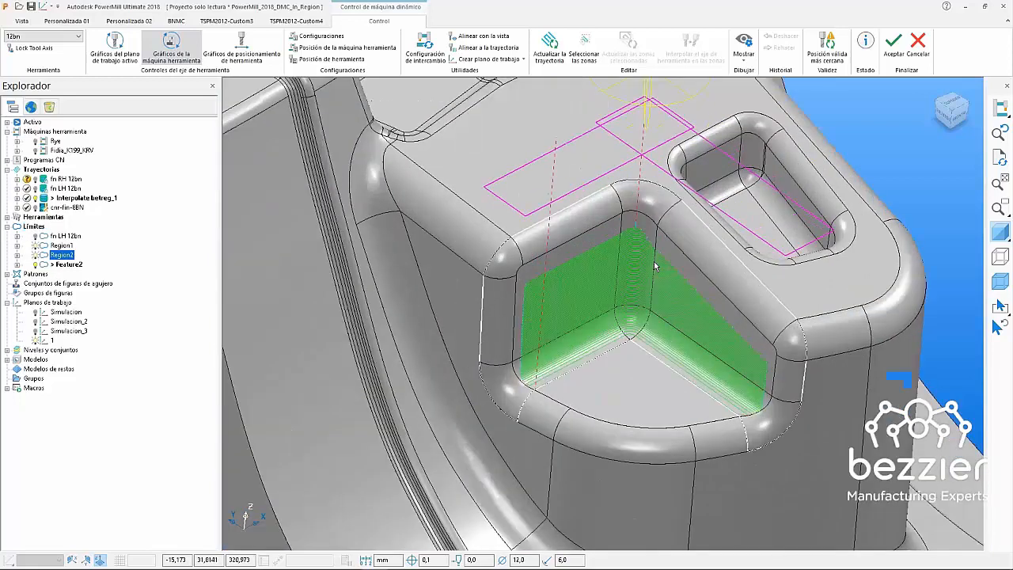
scroll(653, 292, "up", 3)
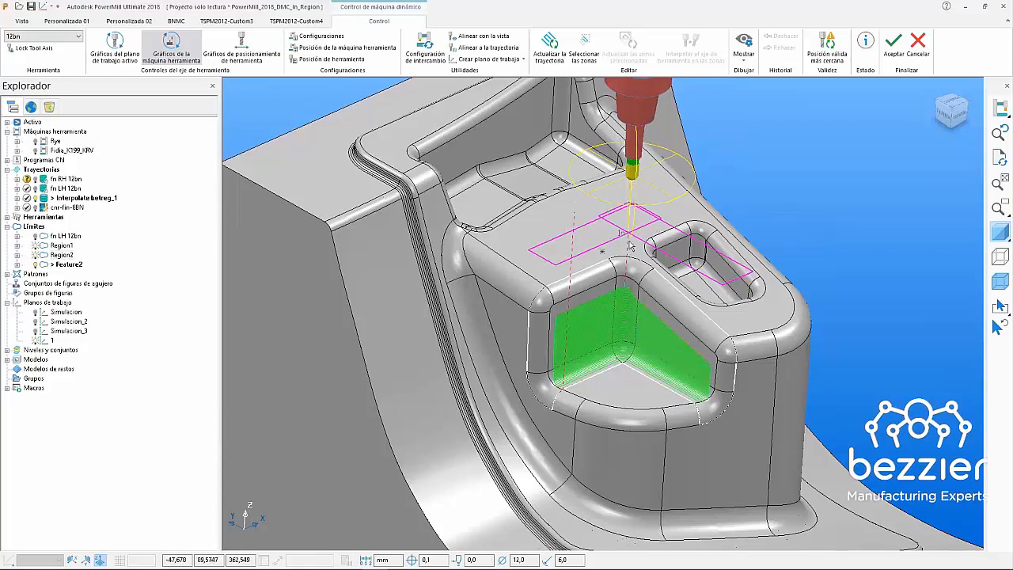
- Define an edit zone of the toolpath as the interior of boundary Region1 and save it
left_click(578, 63)
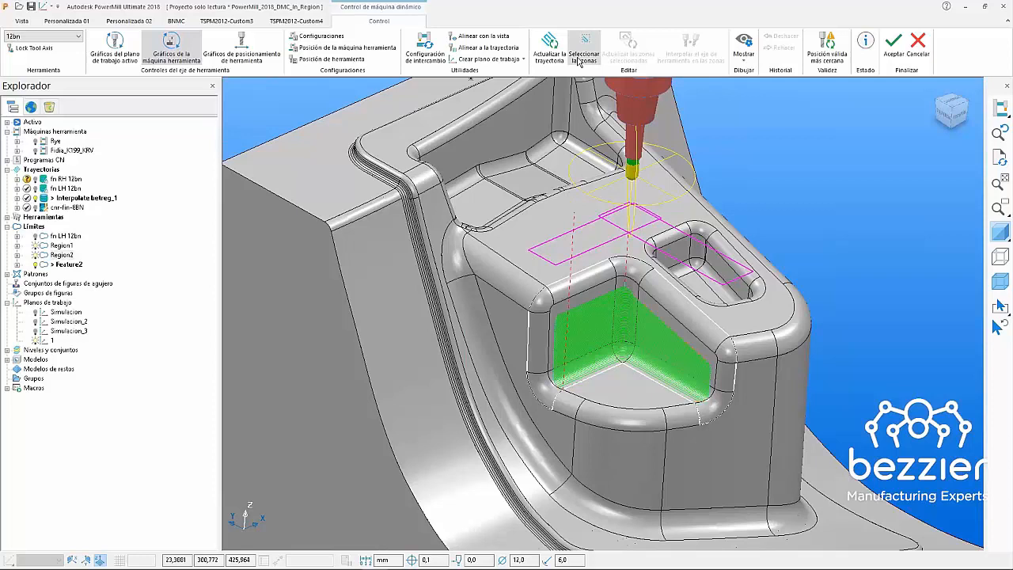
left_click_drag(176, 148, 179, 148)
left_click(254, 167)
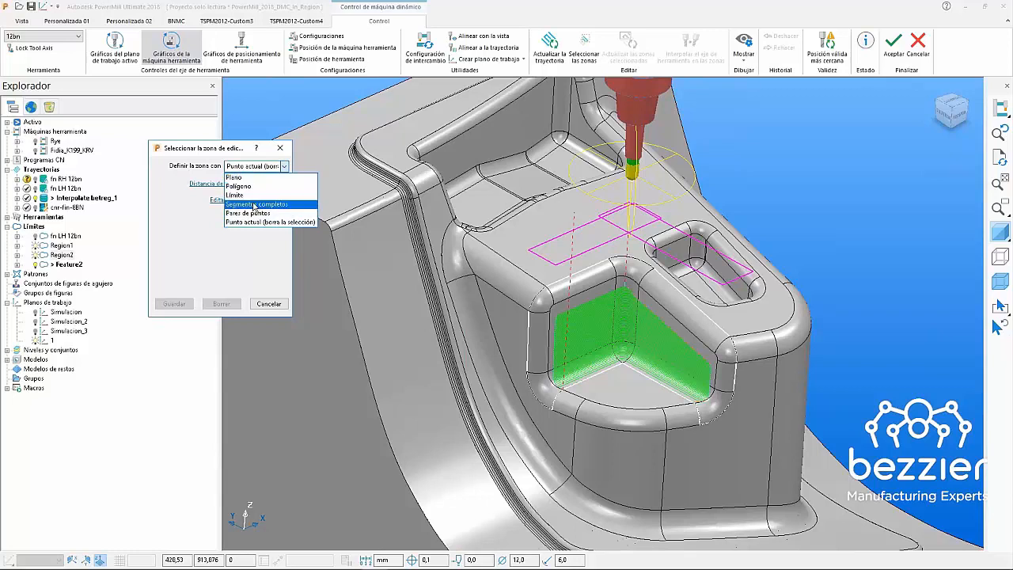
left_click(241, 194)
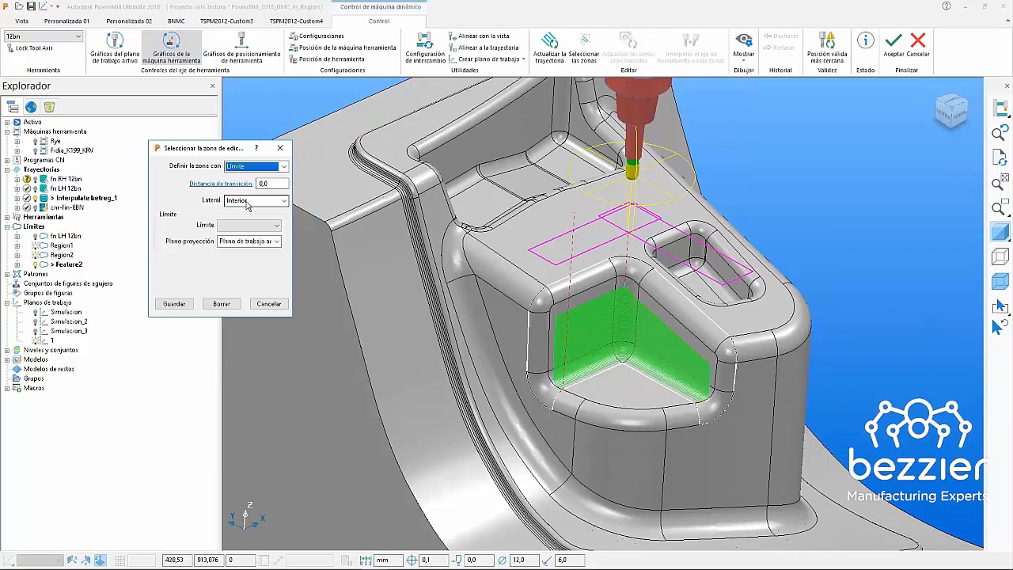
left_click(250, 225)
left_click(245, 255)
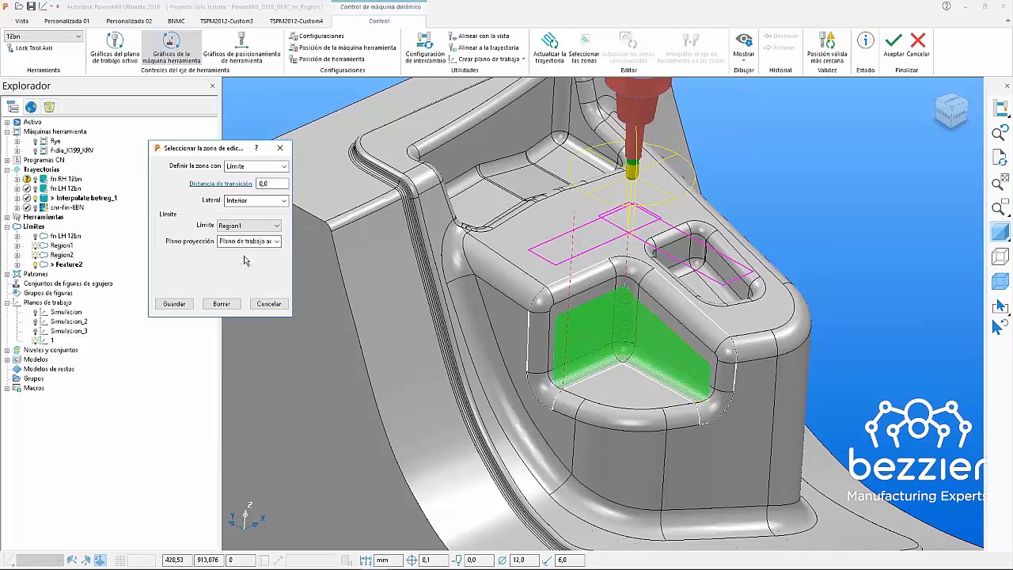
left_click(176, 304)
left_click(239, 227)
left_click(240, 226)
left_click(173, 307)
mouse_move(621, 266)
middle_mouse_down()
mouse_move(580, 317)
mouse_move(614, 269)
middle_mouse_up()
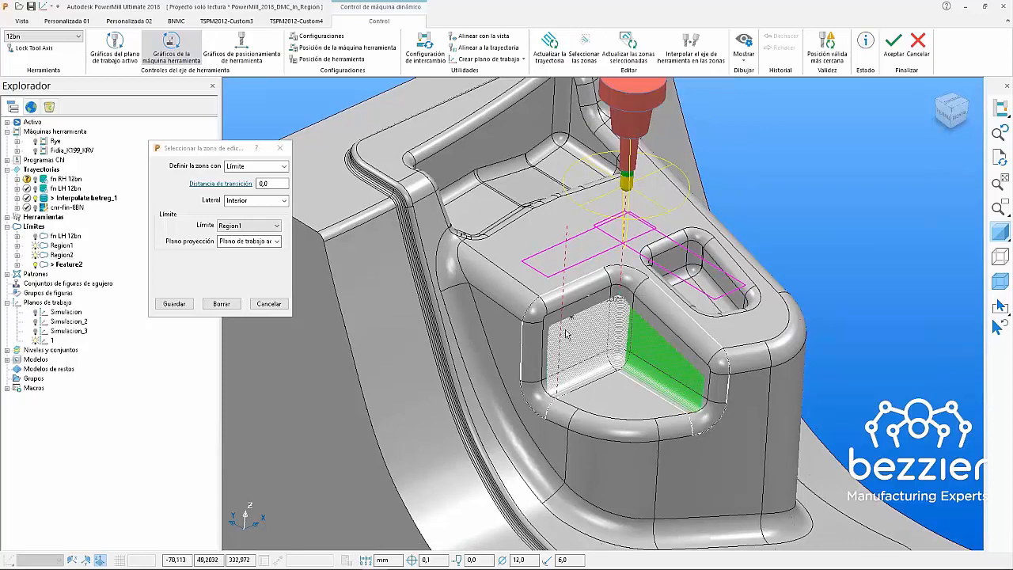
- Try tilting the tool above the pocket with no active machine, and leave dynamic machine control
left_click_drag(632, 197, 628, 236)
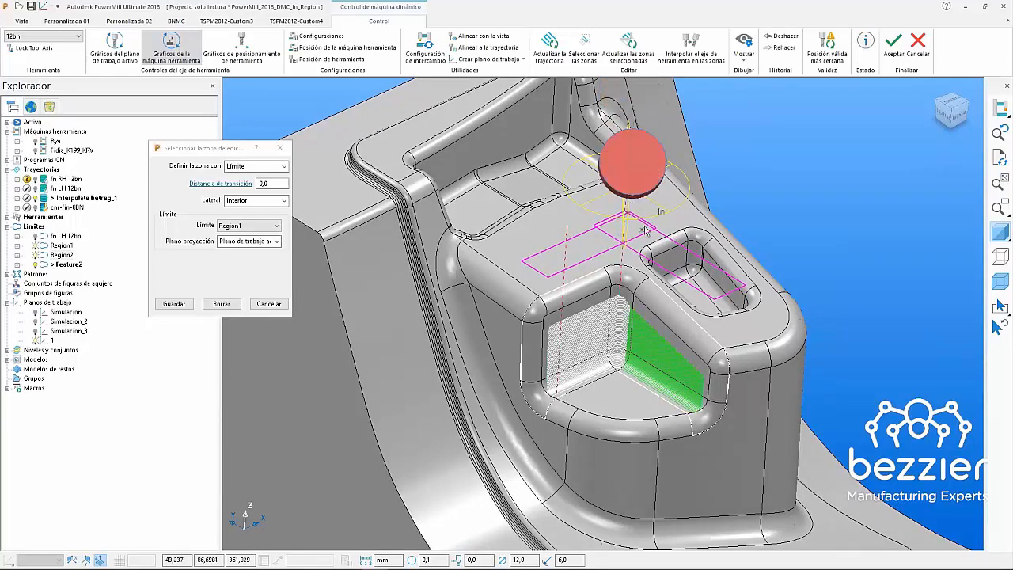
left_click_drag(664, 211, 687, 216)
left_click(47, 149)
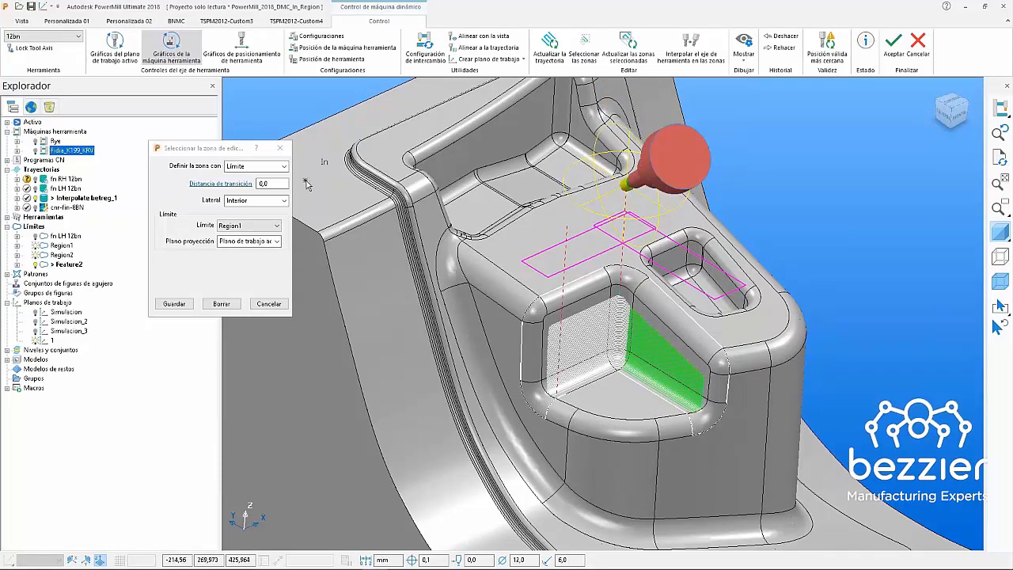
middle_click_drag(541, 258, 557, 256)
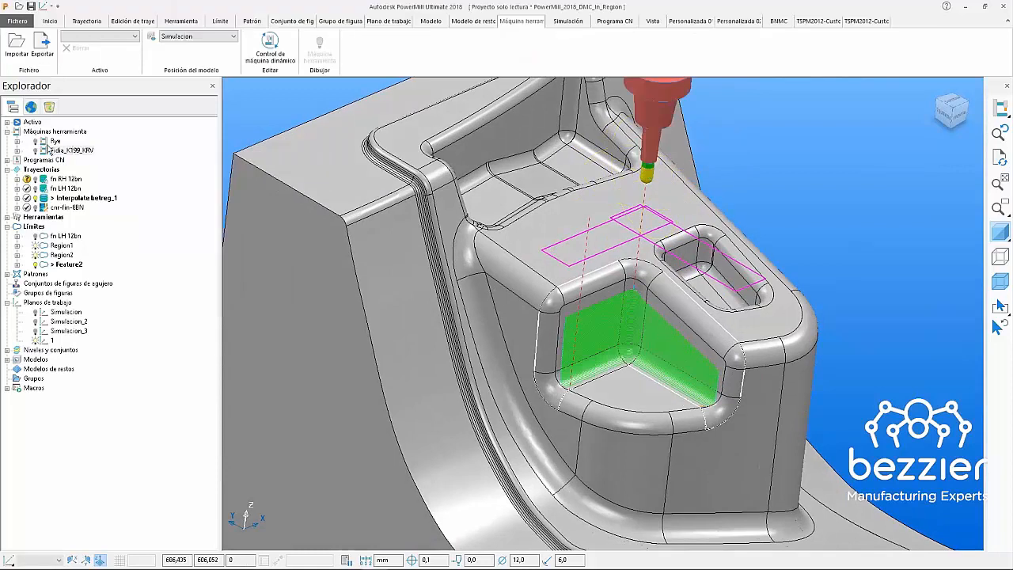
- Activate the machine tool Rye and attach toolpath Interpolate betreg_1 to the simulation at its start
double_click(56, 141)
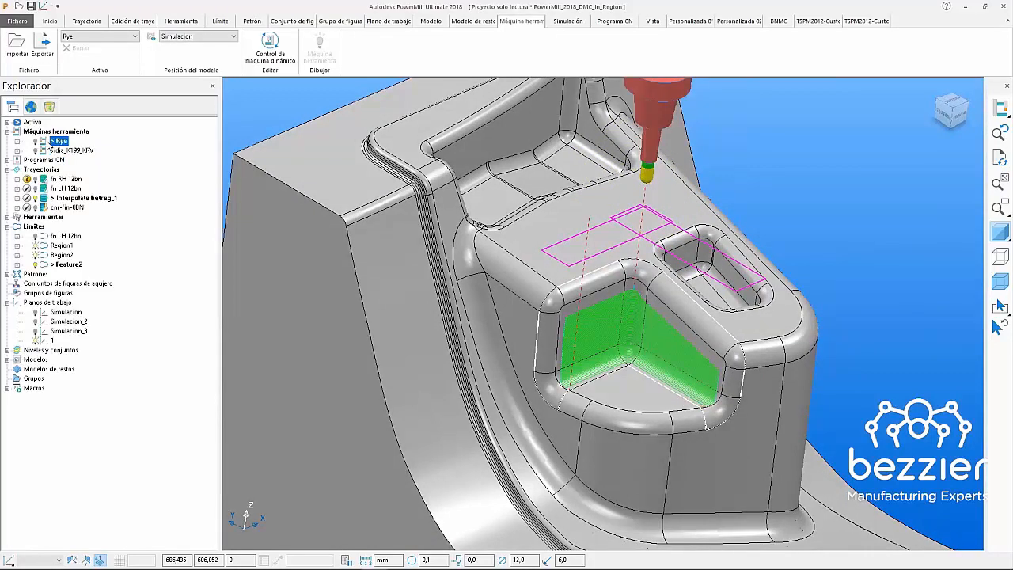
right_click(49, 198)
left_click(123, 207)
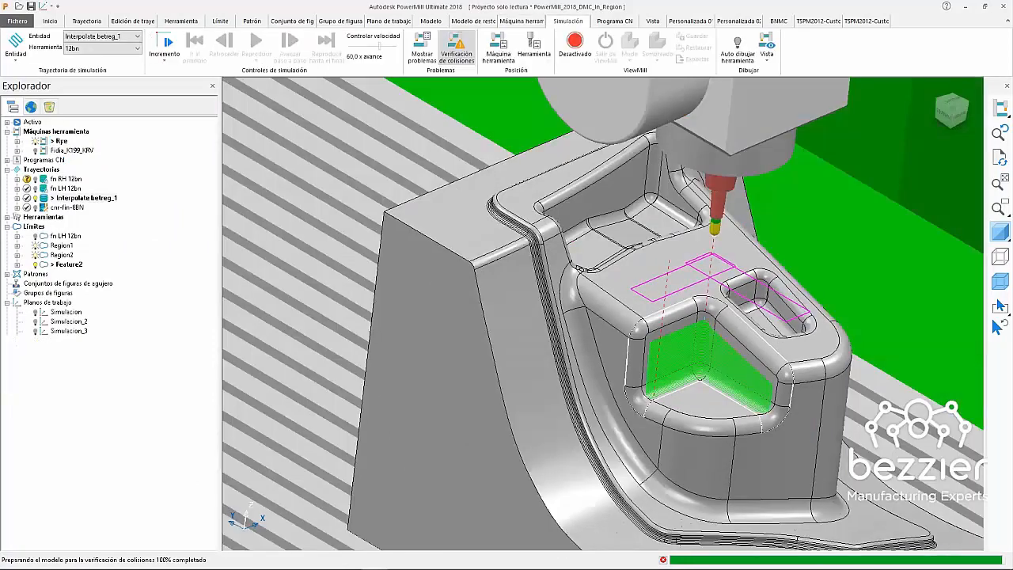
- Start dynamic machine control on the Rye machine and tilt the tool axis above the pocket
left_click(529, 28)
left_click(271, 48)
middle_click_drag(757, 273, 722, 267)
left_click_drag(716, 209, 726, 236)
middle_click_drag(721, 244, 556, 361)
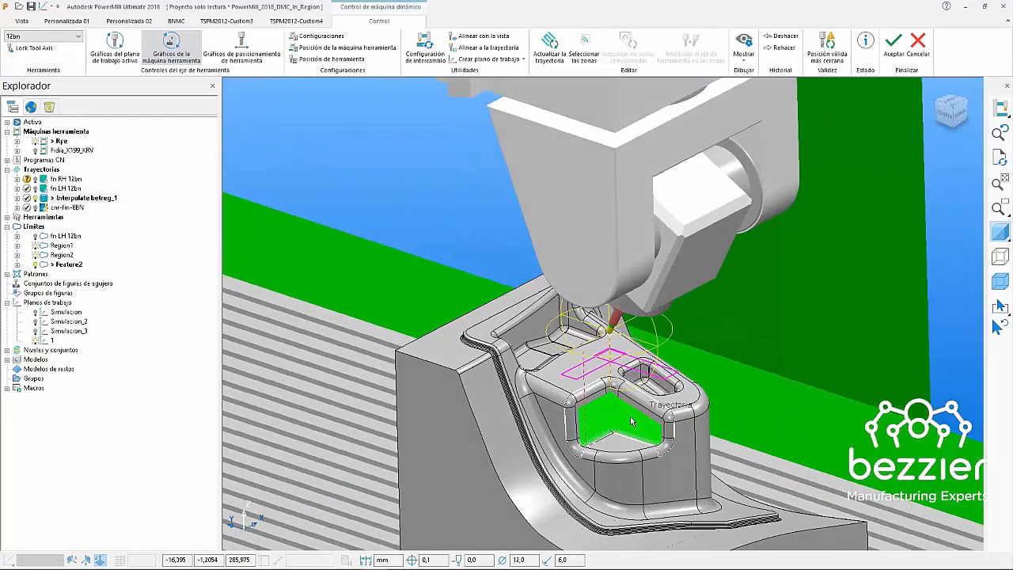
left_click_drag(648, 363, 643, 338)
- Define and save the edit zone as the interior of boundary Region1, and update that zone with the tilted tool axis
left_click(586, 44)
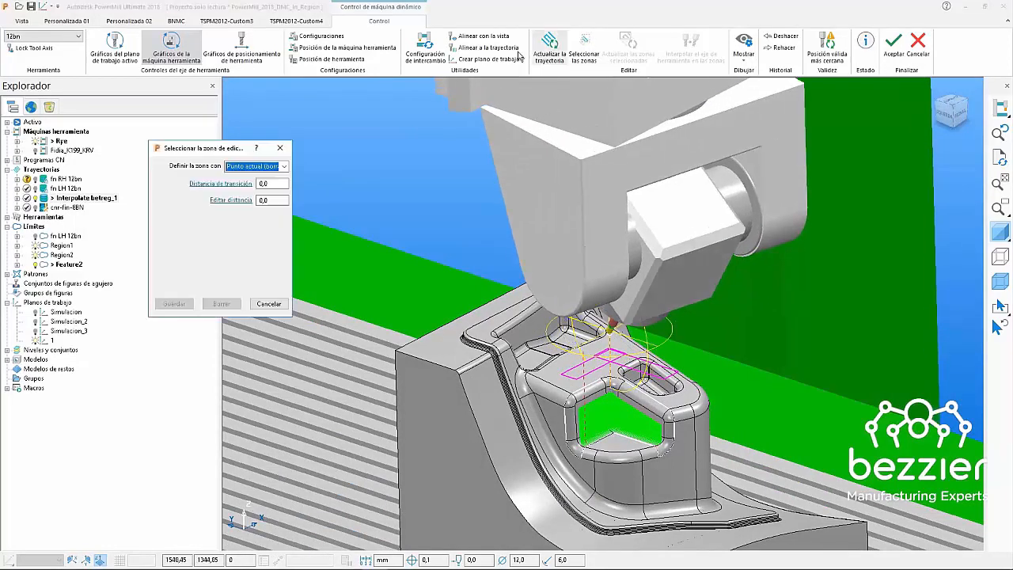
left_click(272, 166)
left_click(239, 196)
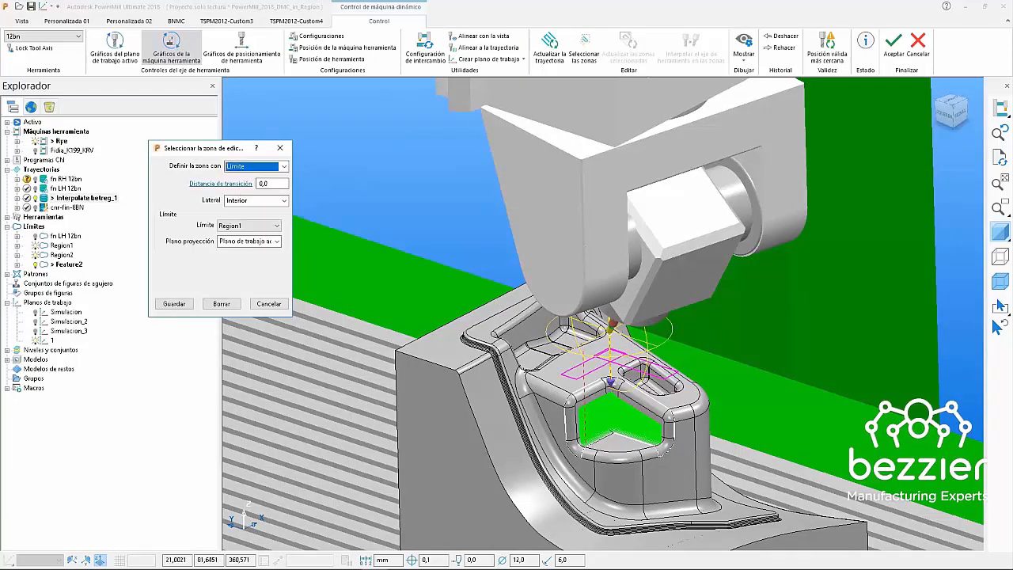
left_click(175, 304)
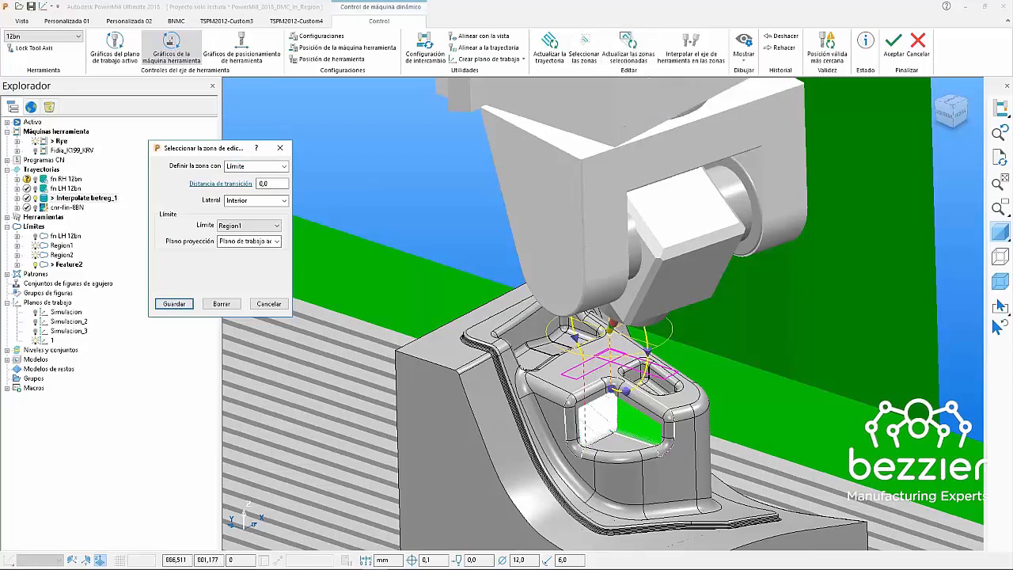
middle_click_drag(616, 414, 623, 178, "shift")
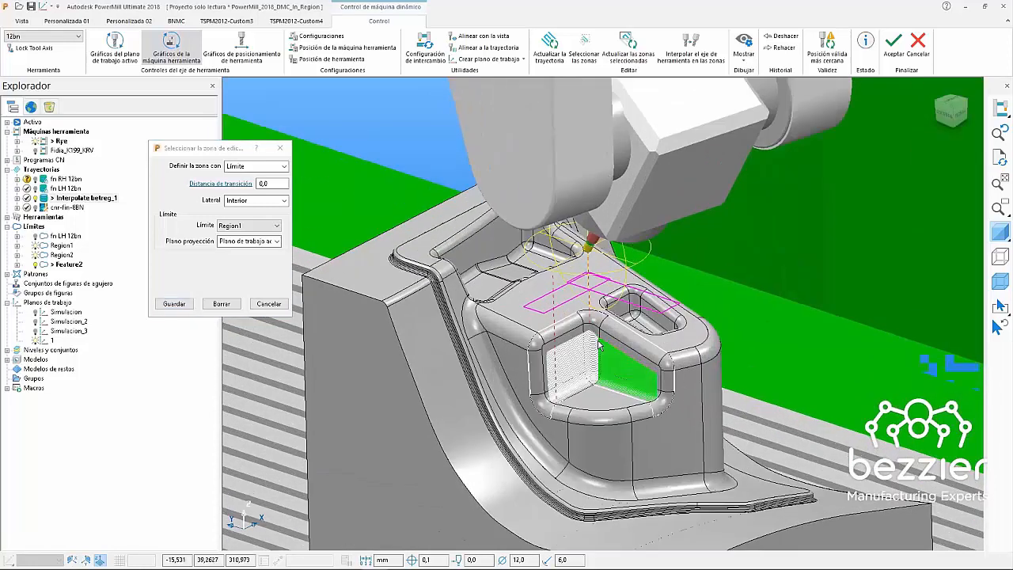
left_click(631, 52)
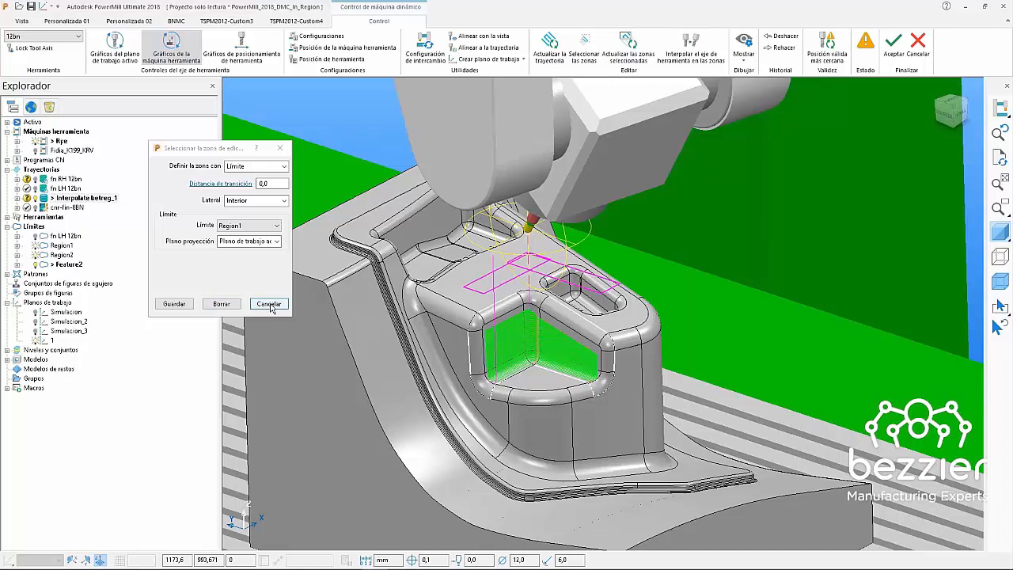
- Set the zone's transition distance to 16, save the zone and update the selected zones of the toolpath
left_click(255, 188)
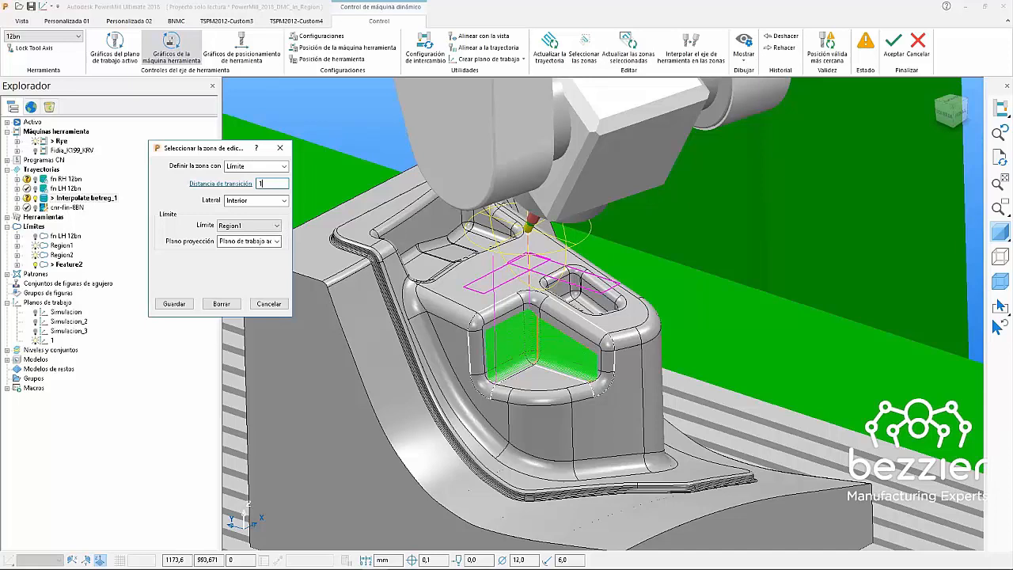
type("16")
left_click(174, 305)
left_click(622, 49)
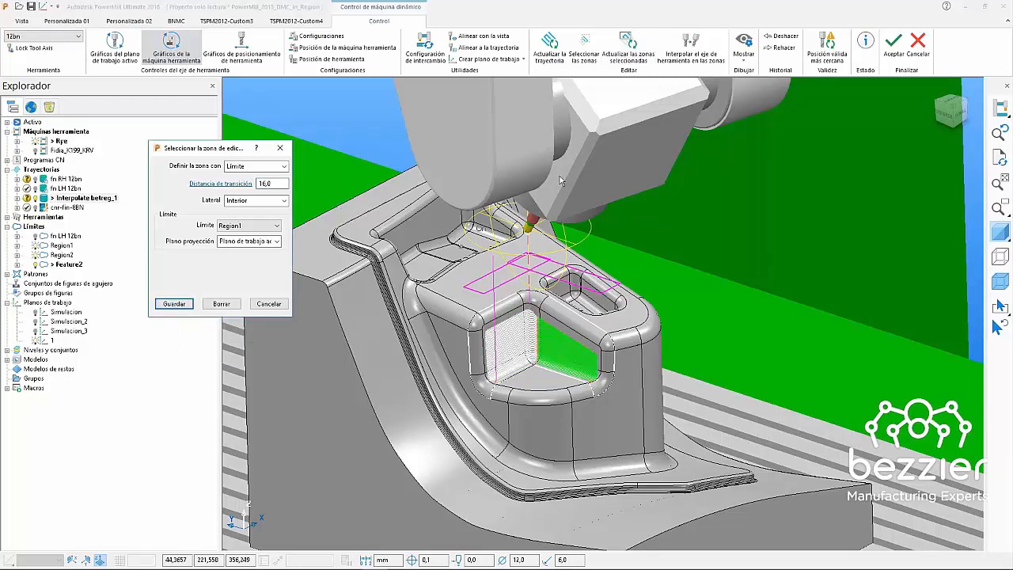
left_click(626, 57)
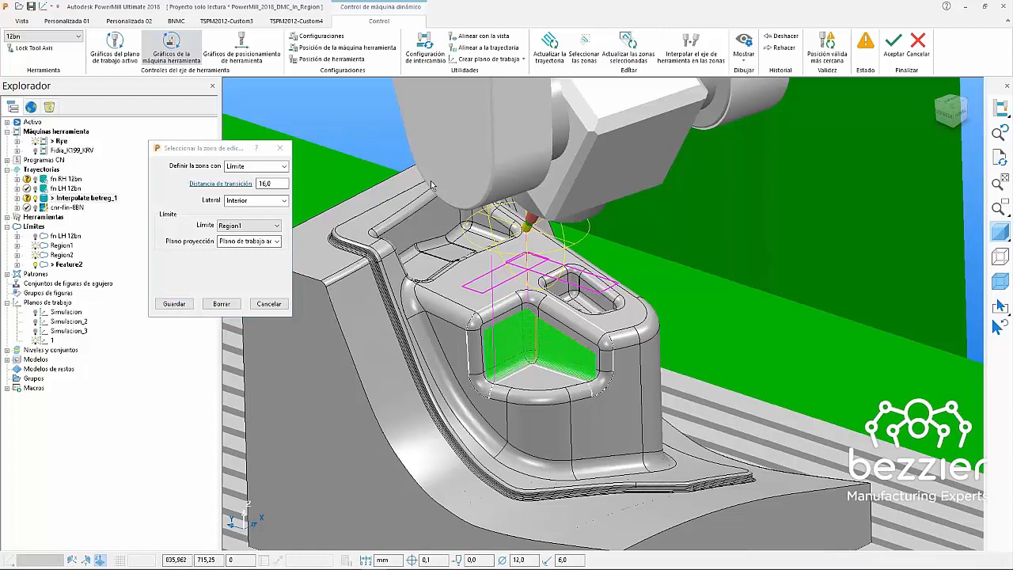
- Redefine the edit zone as the interior of boundary Region2 and save it
left_click(245, 226)
left_click(253, 269)
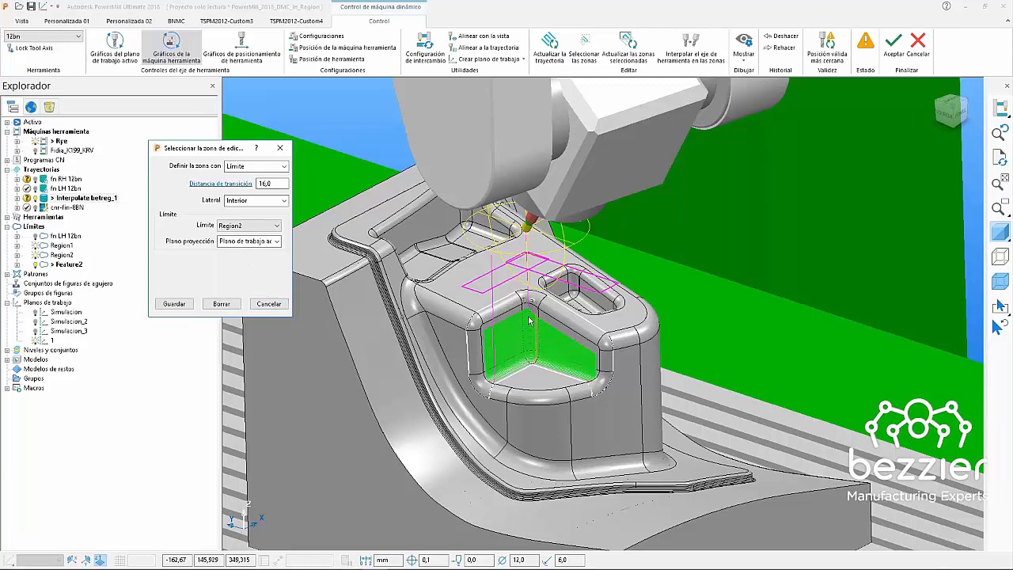
left_click(189, 305)
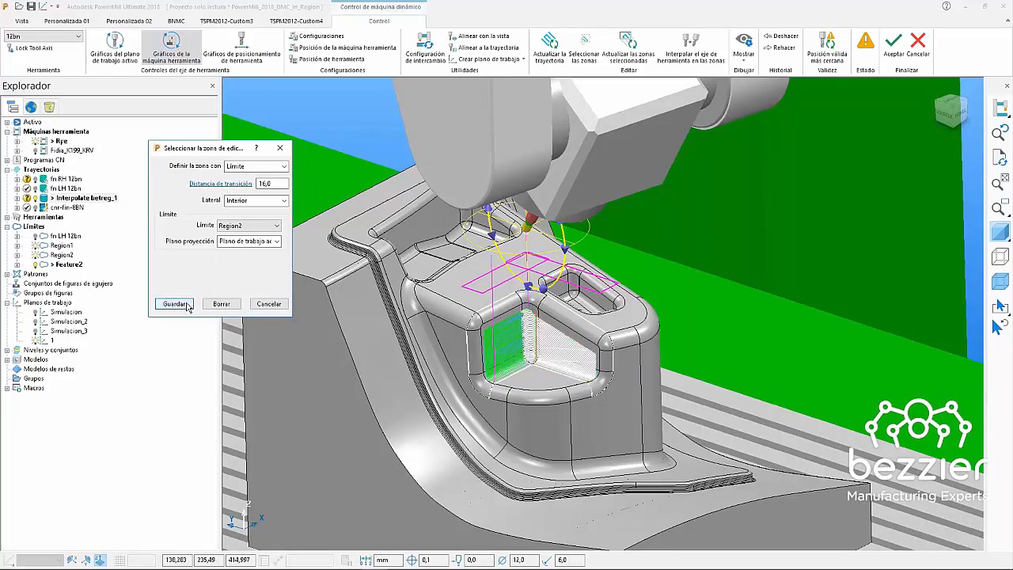
- Rotate the tool axis for the Region2 zone, update the selected toolpath zones and accept the dynamic machine control edits
left_click_drag(587, 229, 470, 238)
left_click(628, 61)
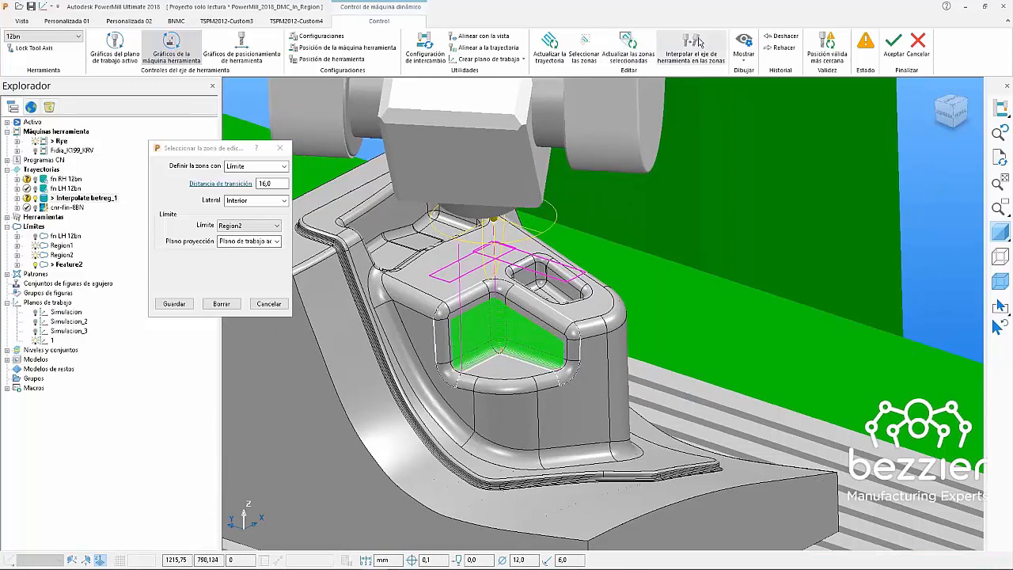
left_click(894, 46)
- Simulate toolpath Interpolate betreg_1 from its start, slow the playback to 17,0x feed and pause it
right_click(77, 198)
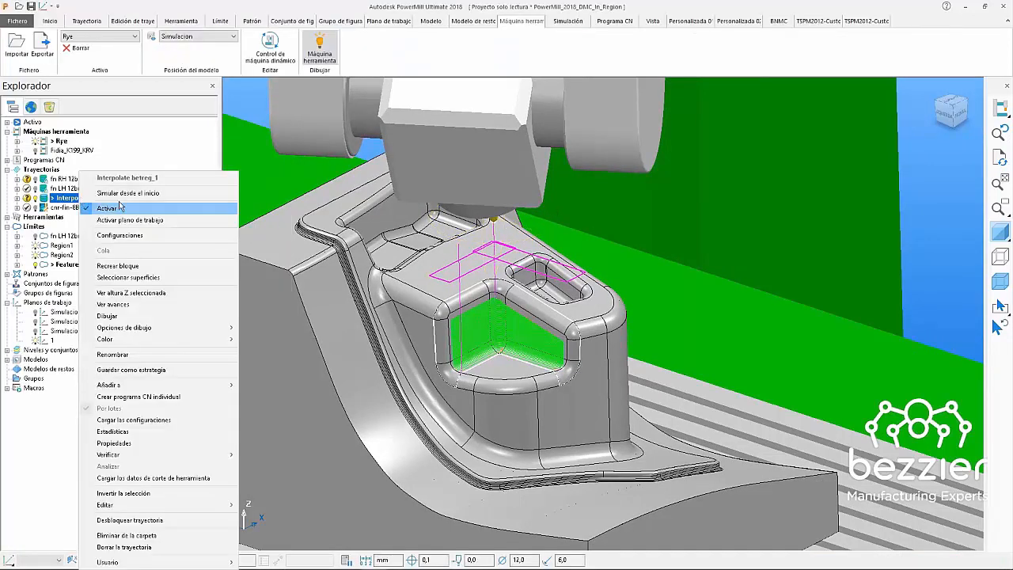
left_click(129, 195)
middle_click_drag(410, 85, 487, 183, "shift")
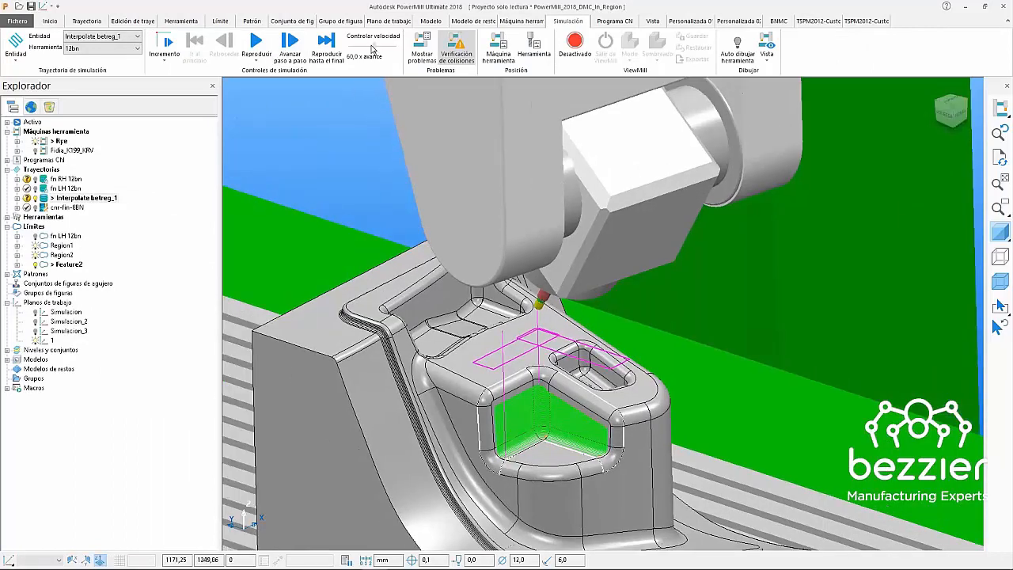
left_click(254, 45)
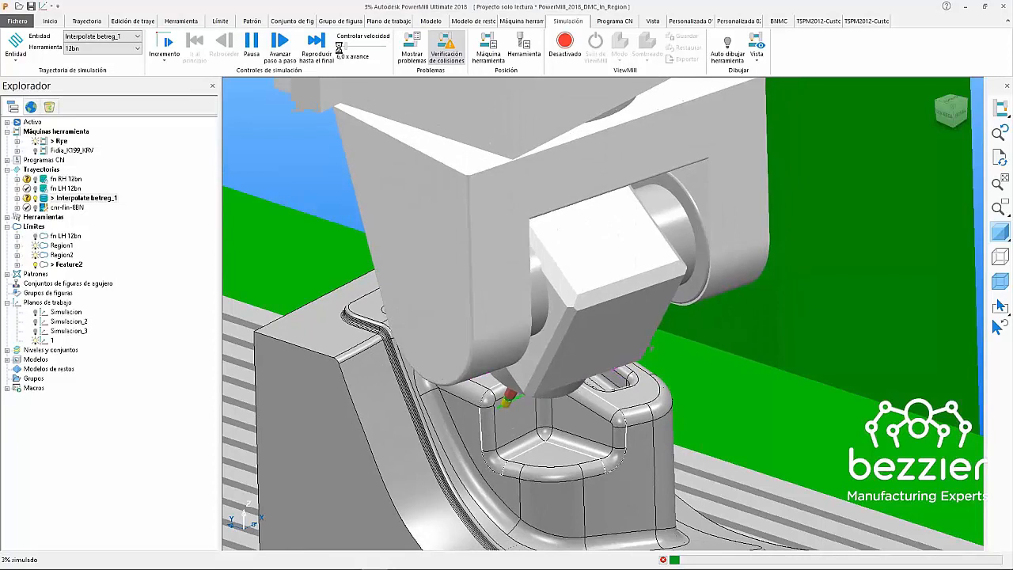
left_click_drag(347, 42, 352, 41)
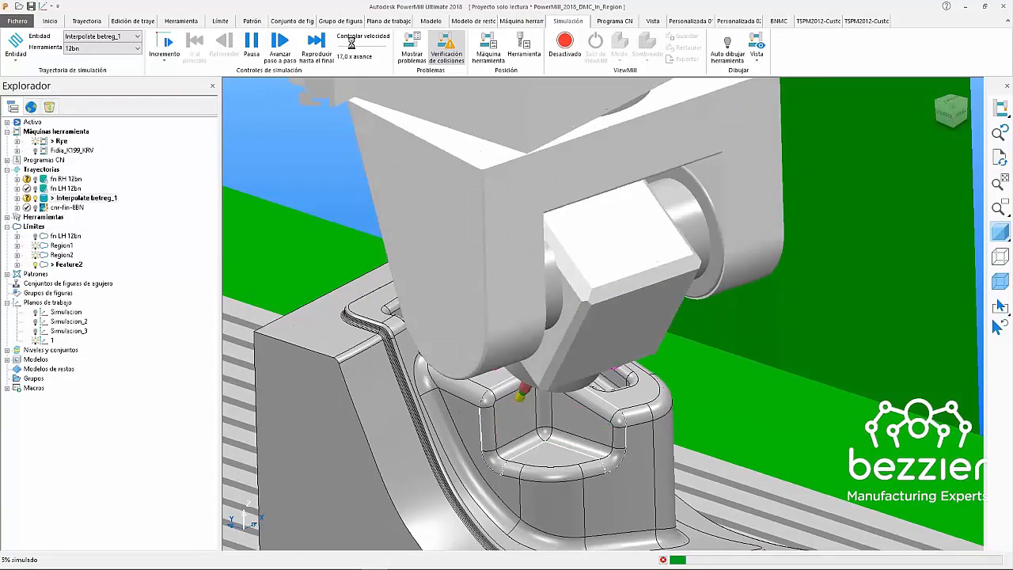
left_click(251, 42)
- Examine the tilted machine head and tool around the pocket from several angles to check clearance
middle_click_drag(541, 344, 547, 214, "shift")
scroll(540, 268, "up", 5)
right_click(448, 382)
left_click(485, 427)
left_click(507, 191)
scroll(591, 273, "down", 8)
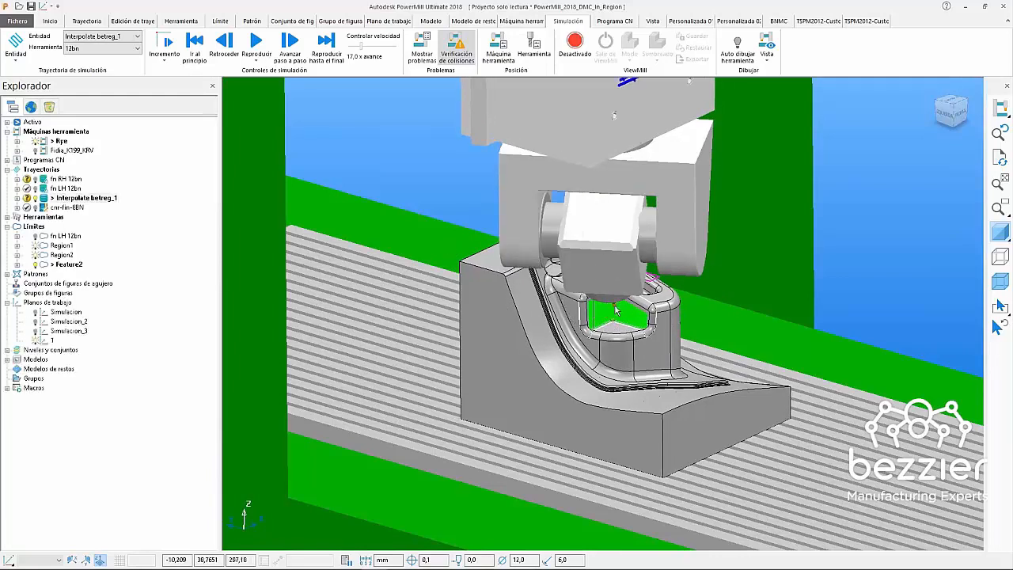
middle_click_drag(617, 311, 596, 299)
scroll(595, 298, "up", 4)
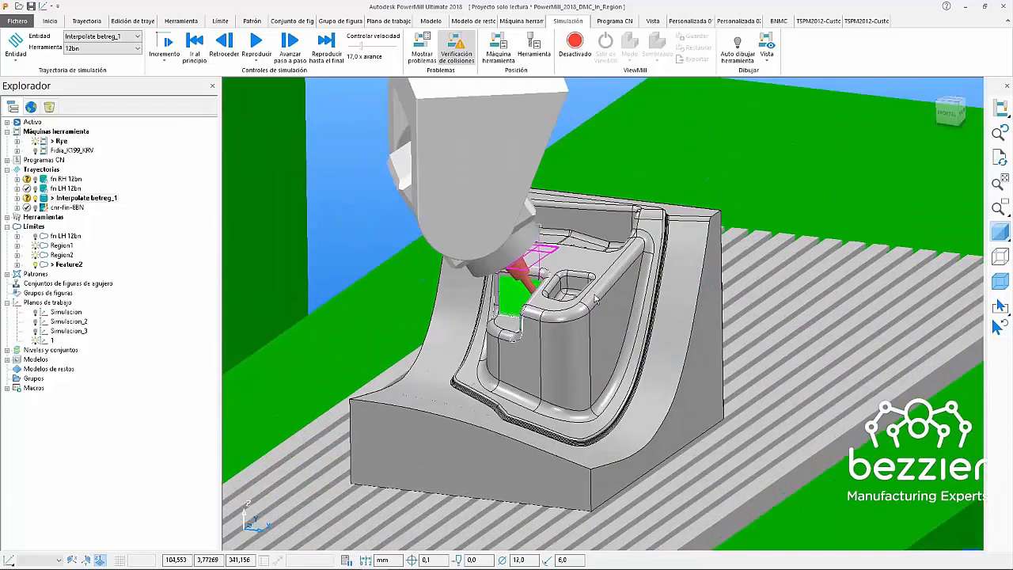
- Switch to the slide presentation and advance past the dynamic machine control slide
key("alt+Tab")
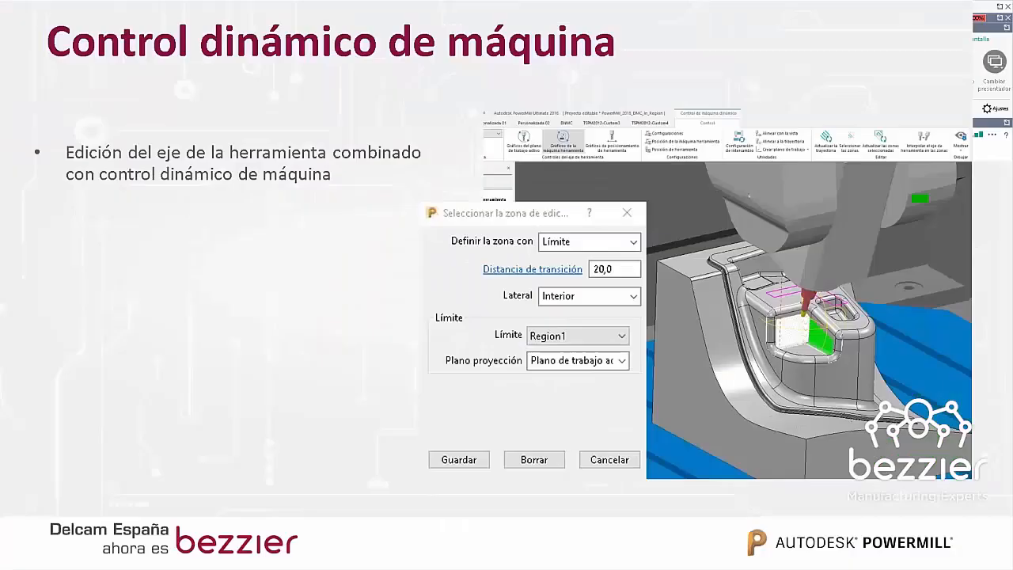
key("Right")
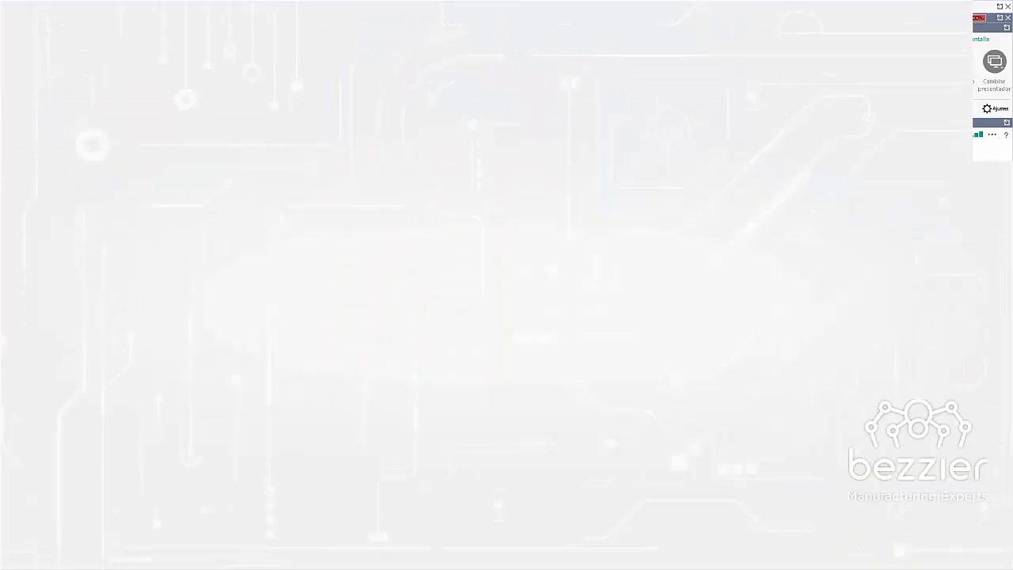